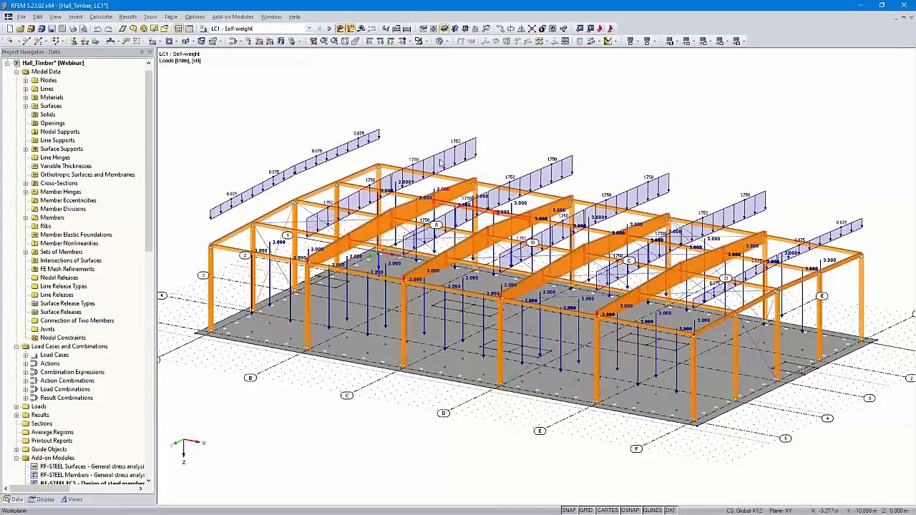
- Review the loads of each load case in sequence, from LC1 Self-weight through LC10 Prestress
mouse_move(511, 138)
ctrl+middle_down()
mouse_move(520, 111)
mouse_move(519, 127)
ctrl+middle_up()
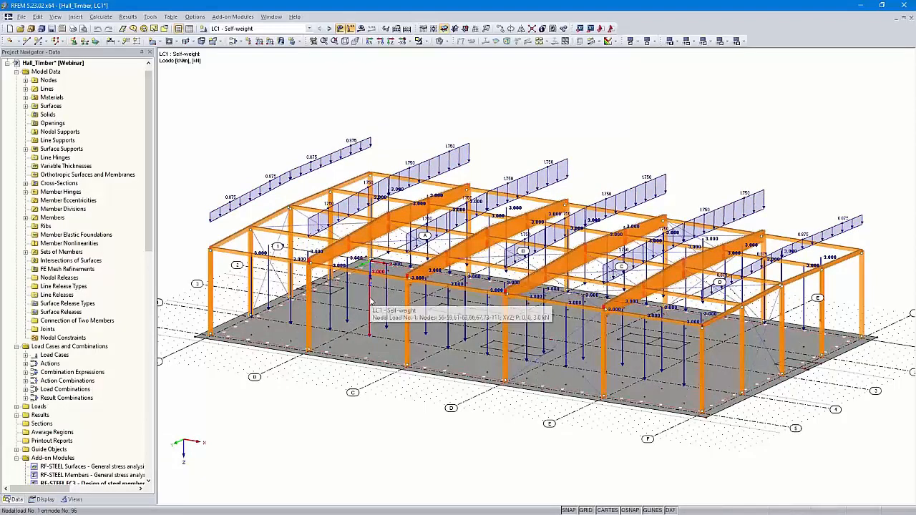
click(330, 30)
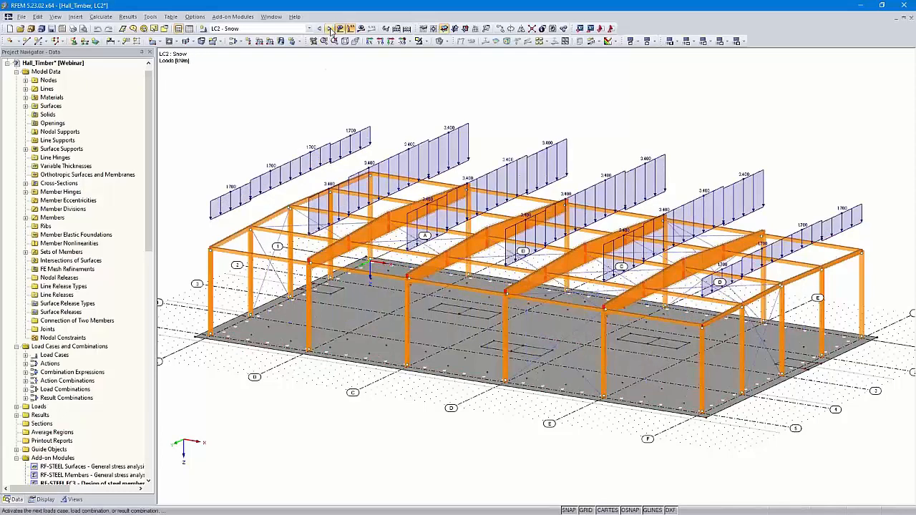
click(328, 29)
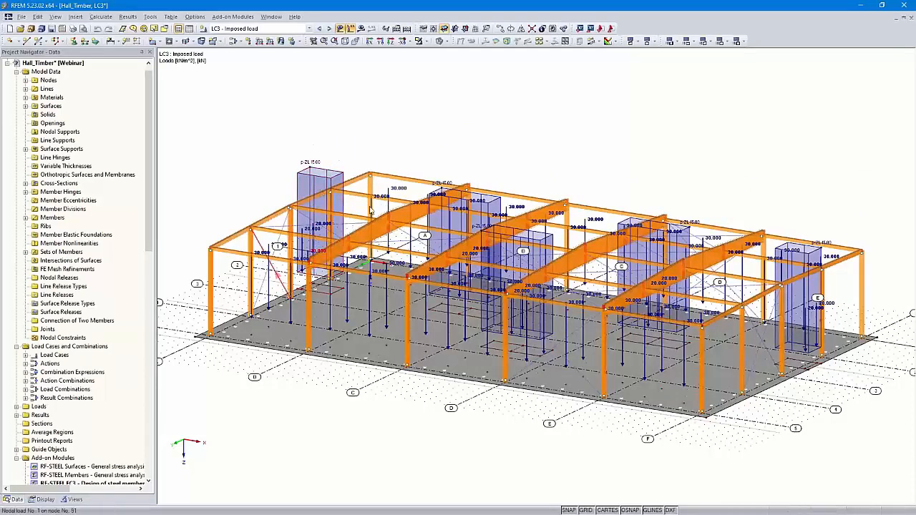
click(329, 29)
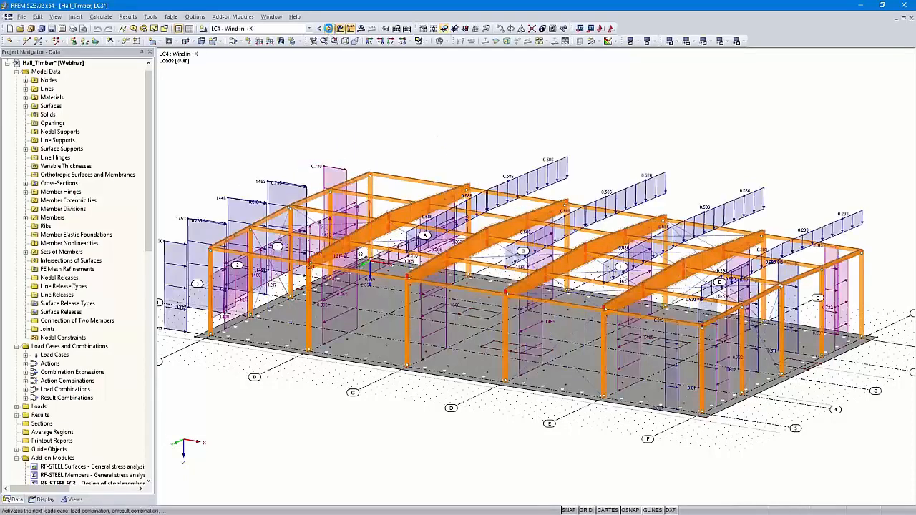
click(329, 29)
click(329, 29)
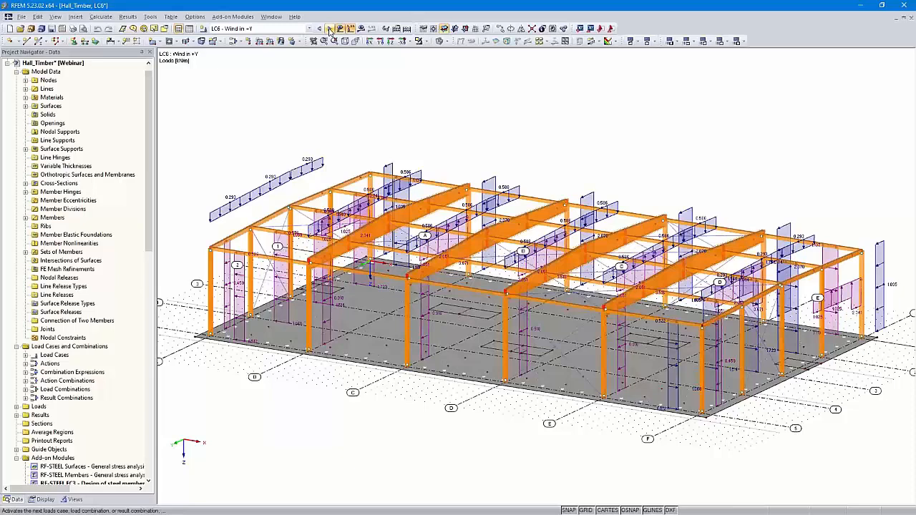
click(329, 29)
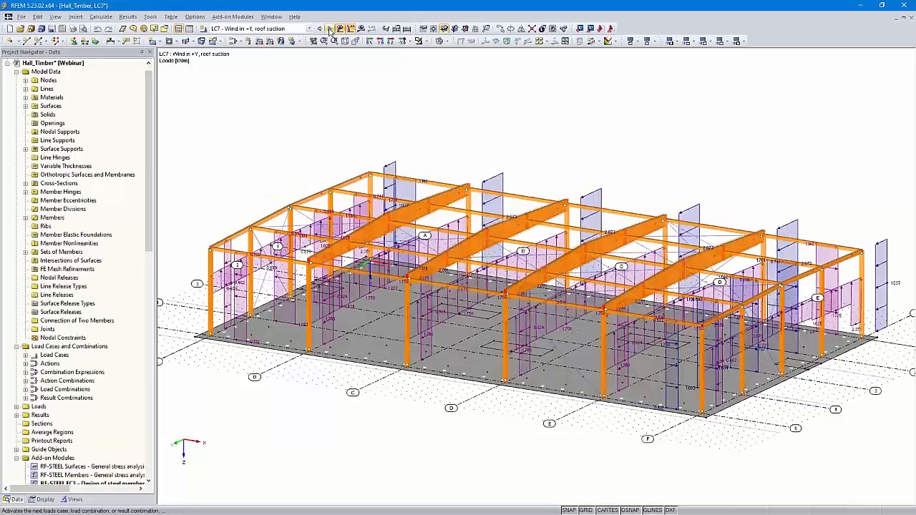
click(330, 28)
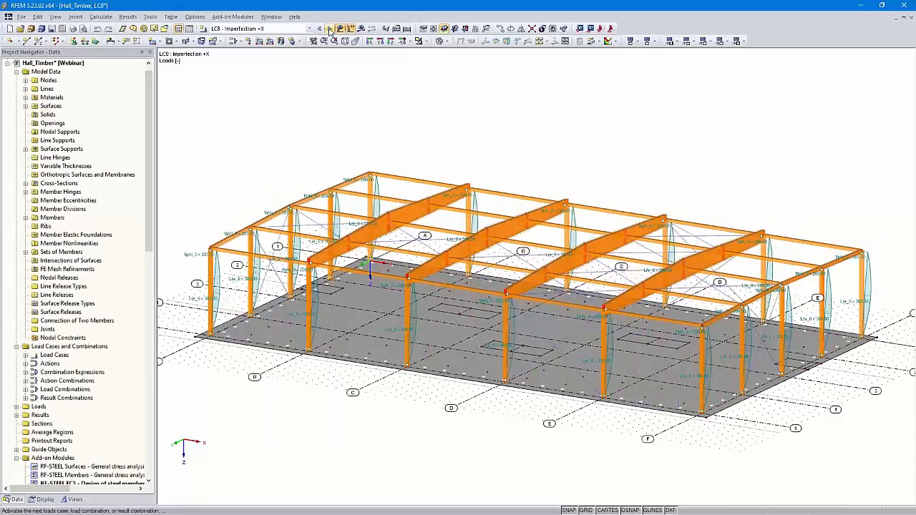
click(330, 28)
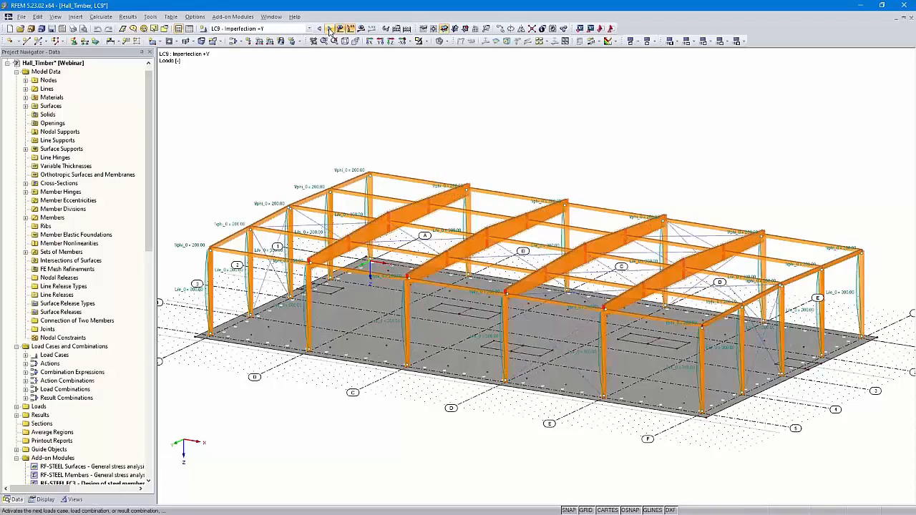
click(329, 29)
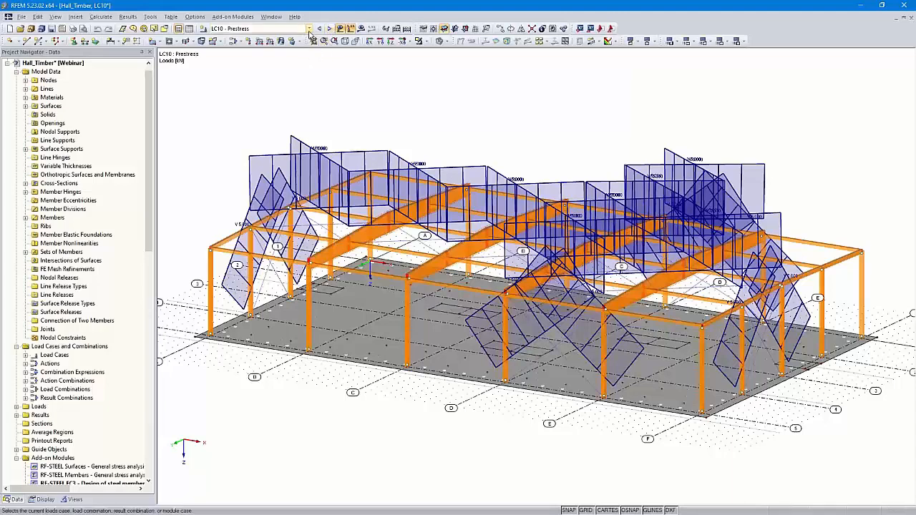
- Browse the available load and result combinations and display the design results of RF-STEEL EC3 CA1
click(309, 28)
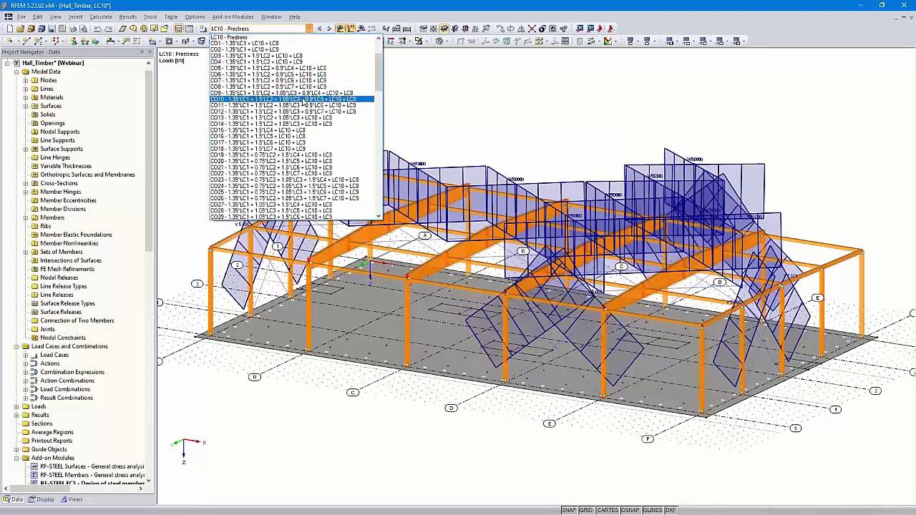
scroll(303, 103, down, 10)
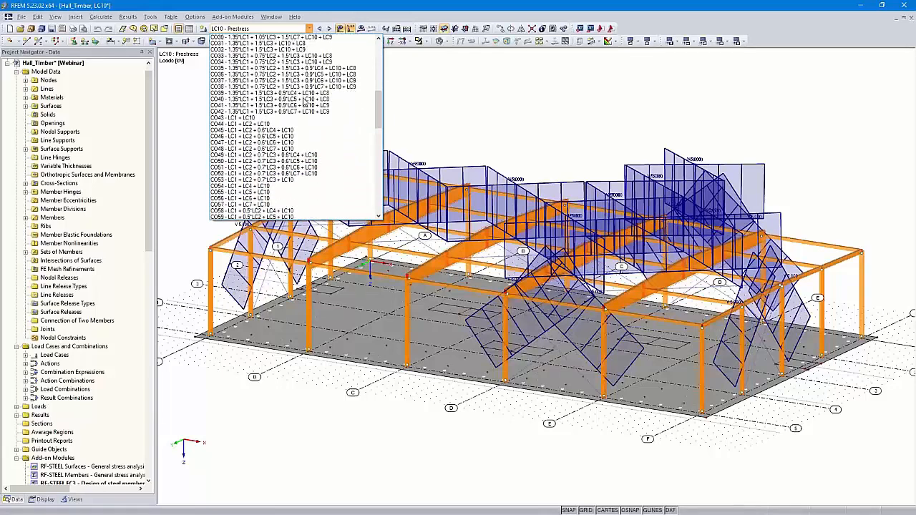
scroll(304, 103, down, 12)
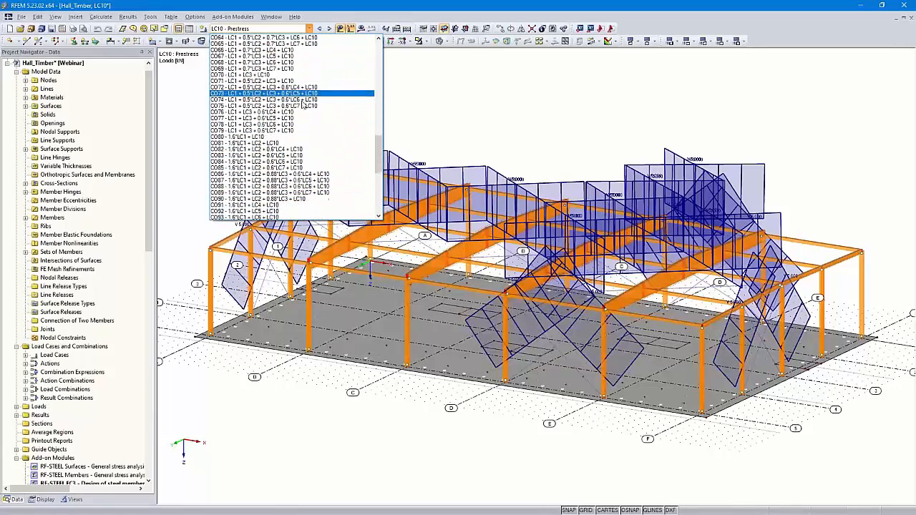
scroll(306, 147, down, 9)
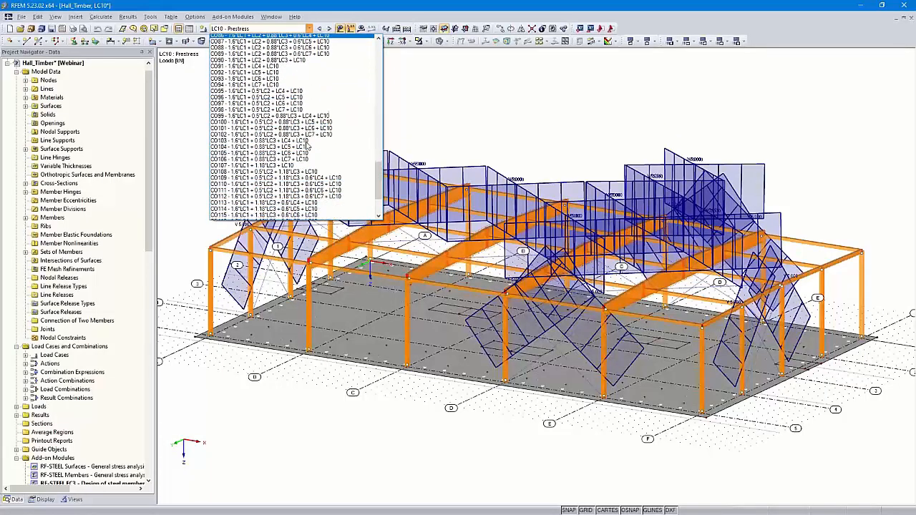
scroll(306, 146, down, 1)
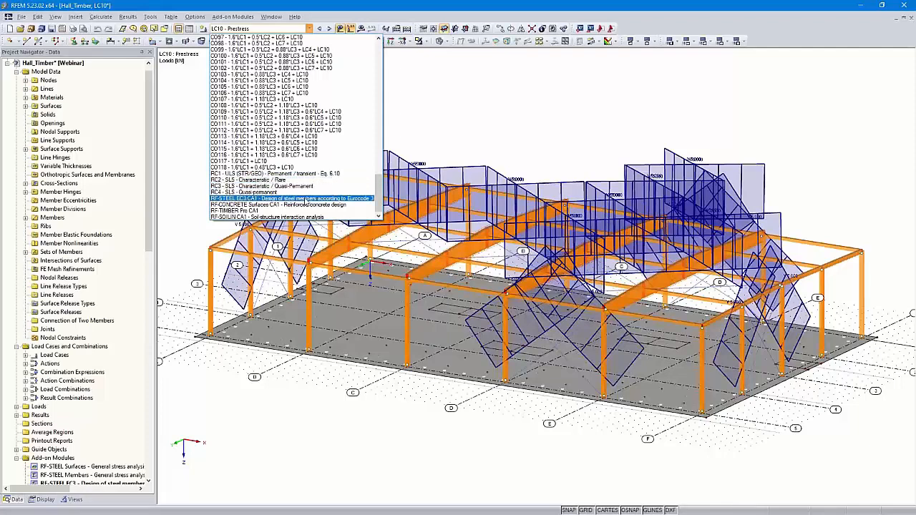
click(306, 200)
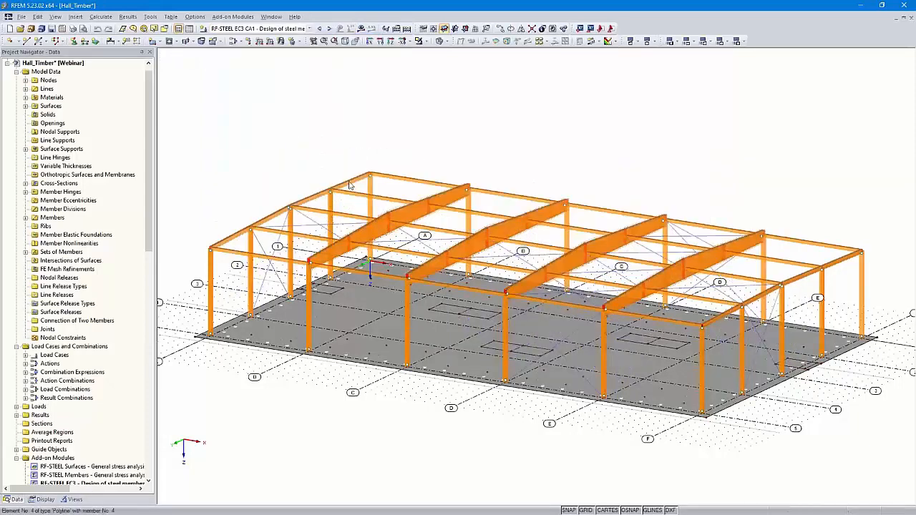
click(361, 30)
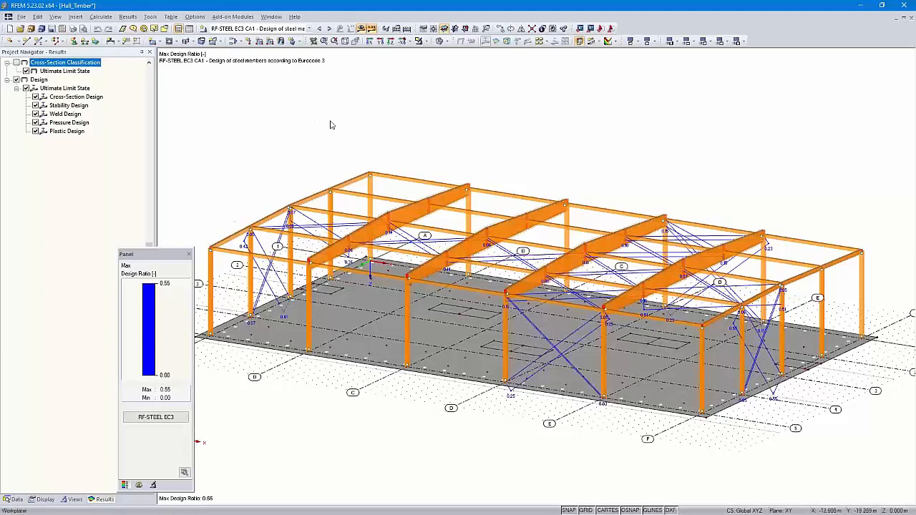
- Display the RF-CONCRETE Surfaces CA1 results, followed by RF-TIMBER Pro CA1, and examine the design ratios along the roof beams
click(328, 28)
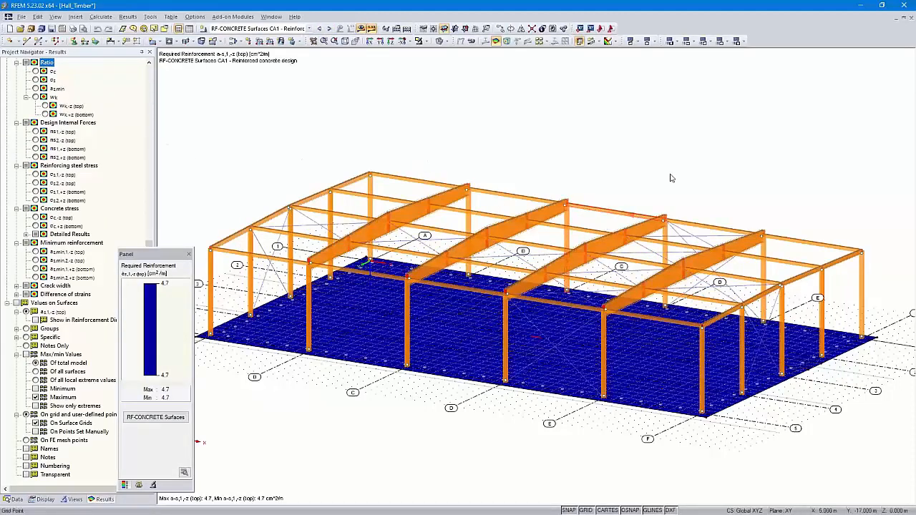
click(329, 29)
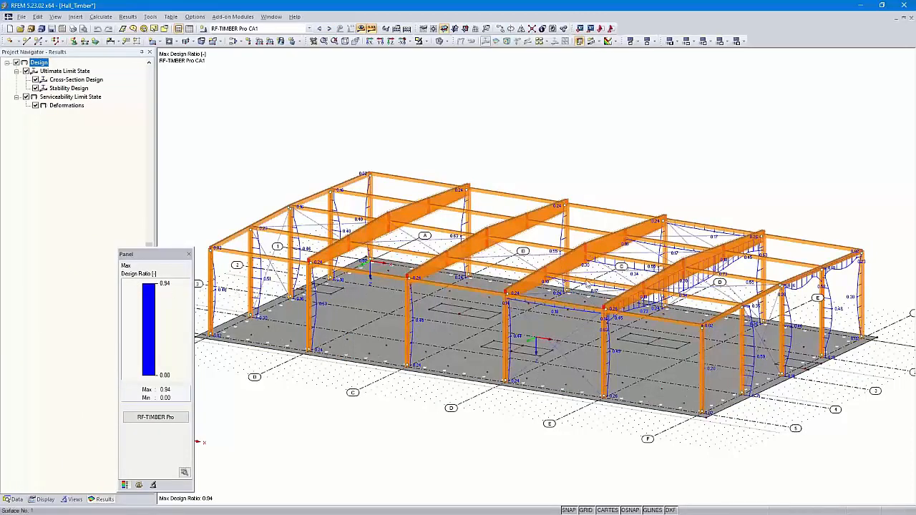
ctrl+middle_drag(768, 297, 705, 266)
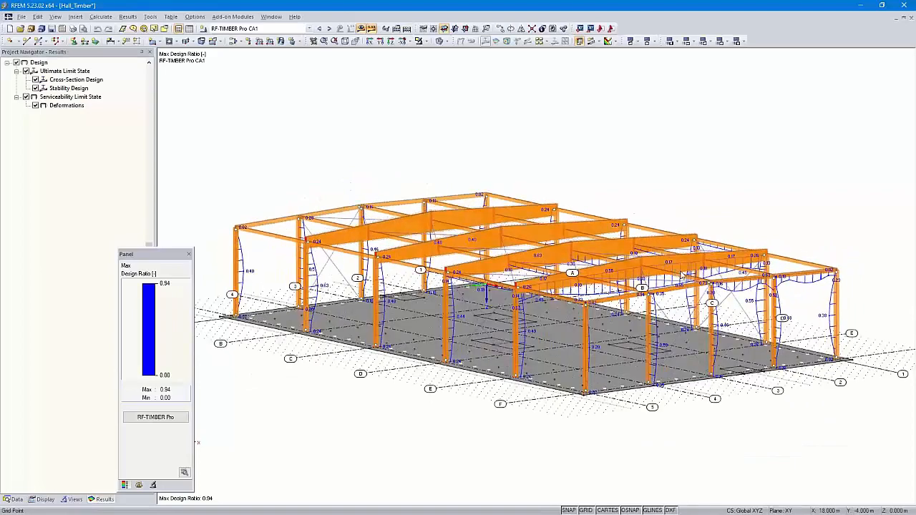
scroll(648, 279, up, 5)
ctrl+middle_drag(639, 280, 637, 383)
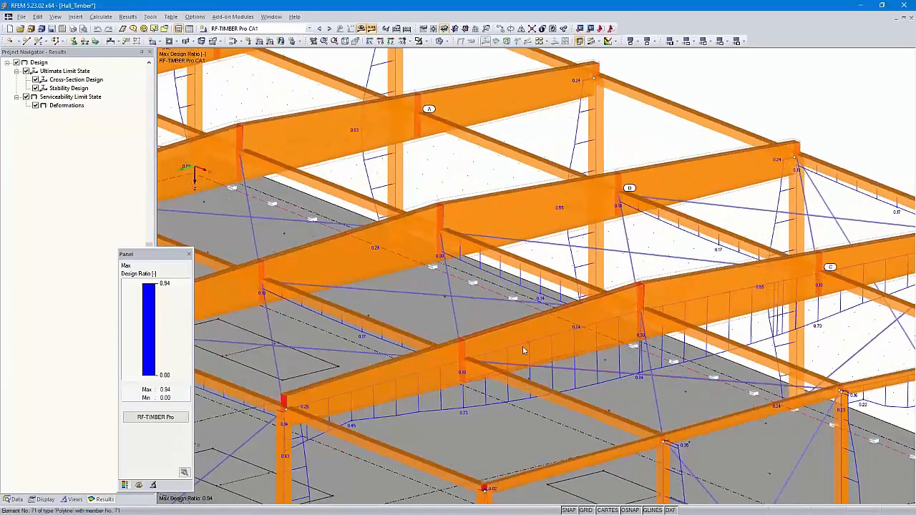
scroll(525, 338, down, 4)
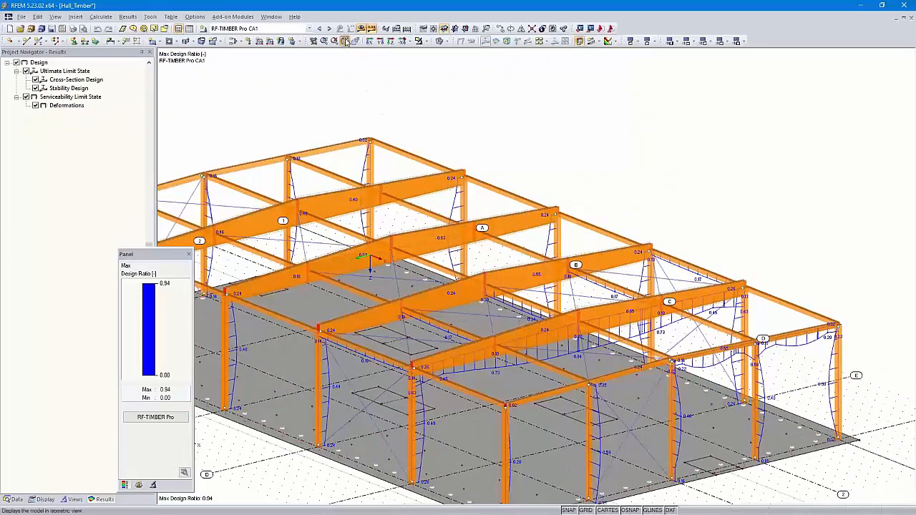
- Restore the isometric view, display the RF-SOILIN CA1 foundation coefficients, and return to the RF-TIMBER Pro CA1 results
click(344, 40)
click(329, 29)
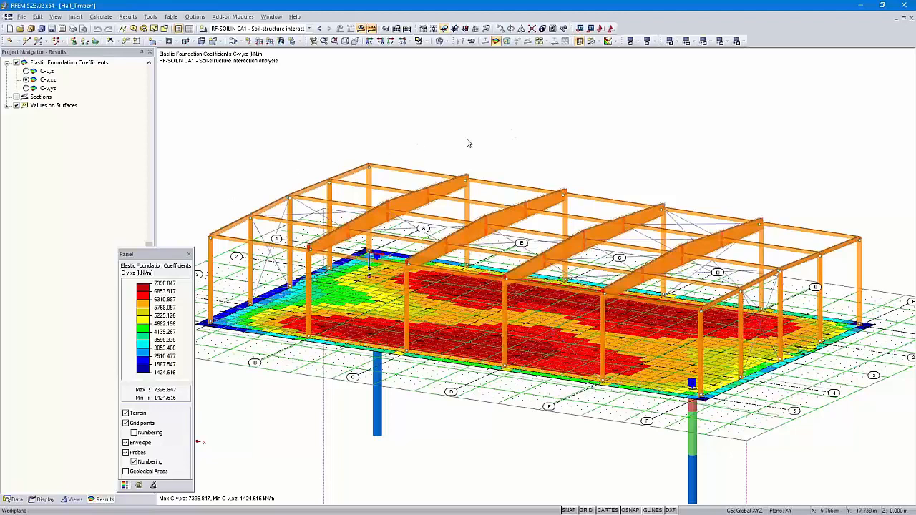
click(320, 29)
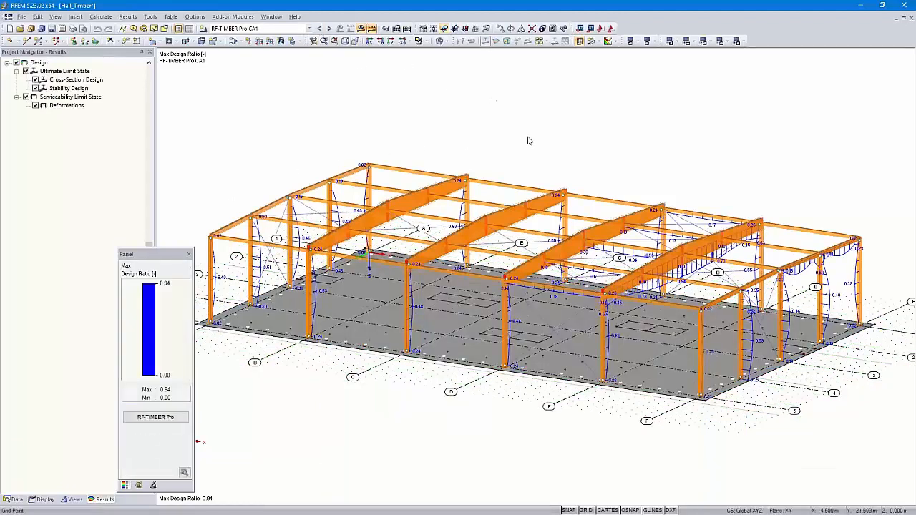
middle_drag(545, 146, 562, 150)
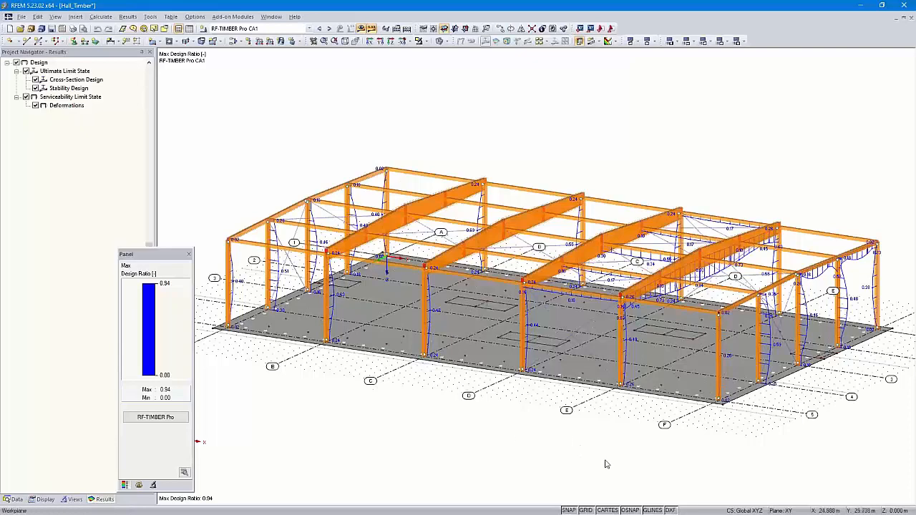
- In plan view, disable dynamic grid sizing and set the positive/negative grid points to 54/4 in direction 1 and 32/4 in direction 2
click(392, 43)
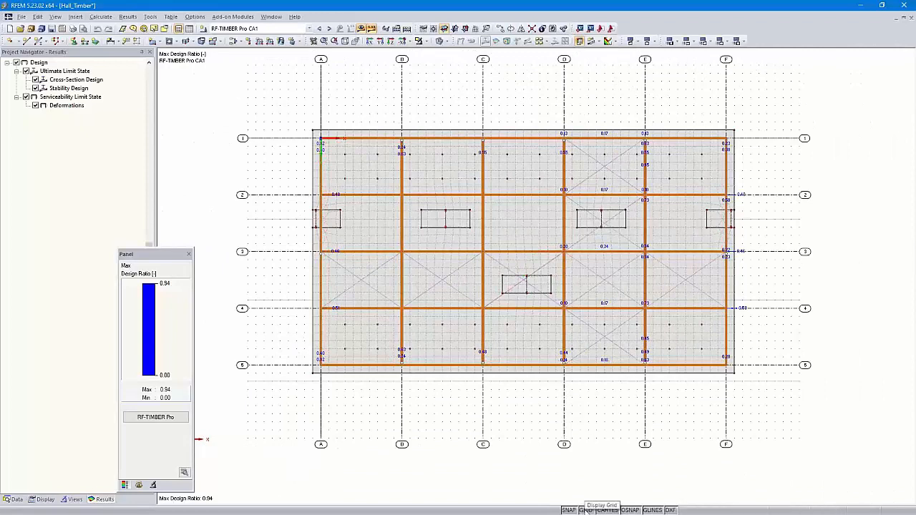
right_click(586, 510)
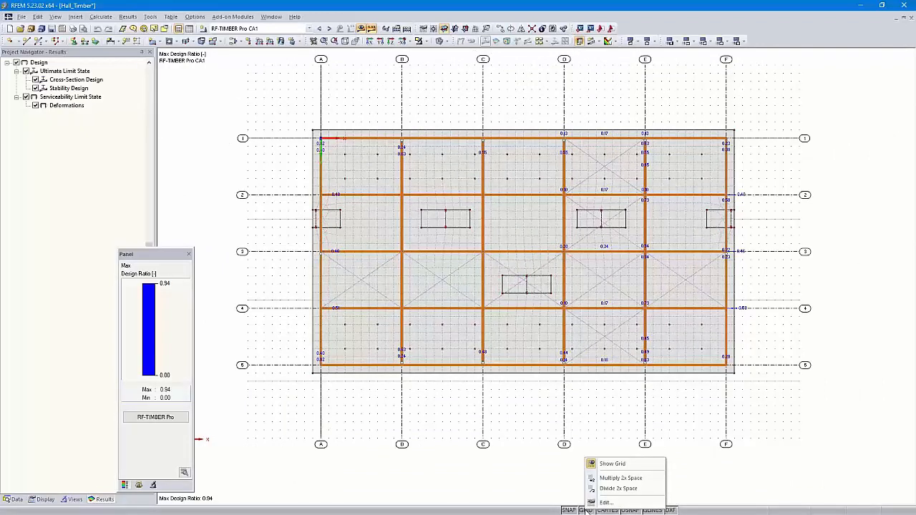
click(607, 504)
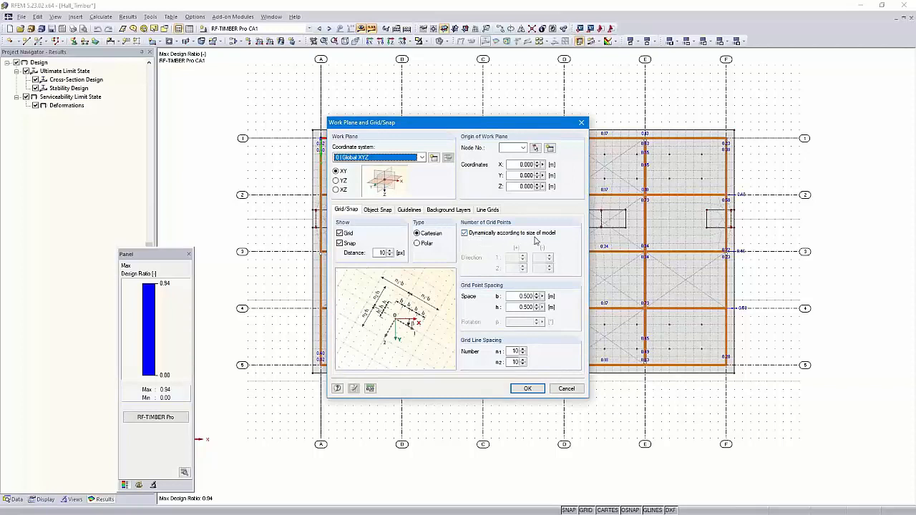
click(465, 233)
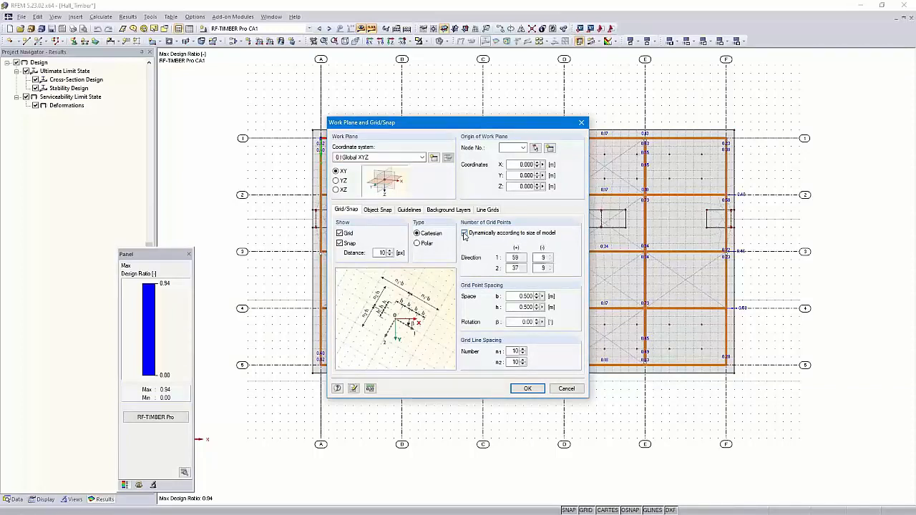
double_click(510, 258)
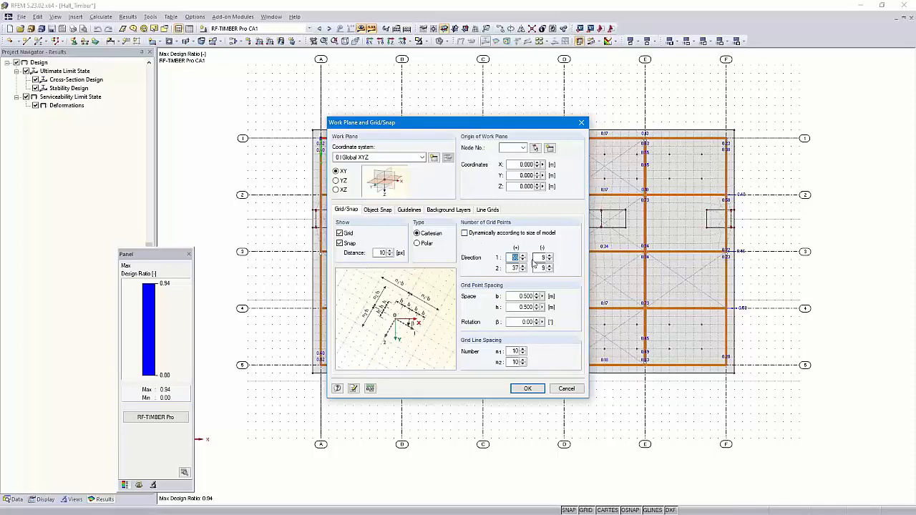
text(44)
double_click(512, 267)
click(527, 389)
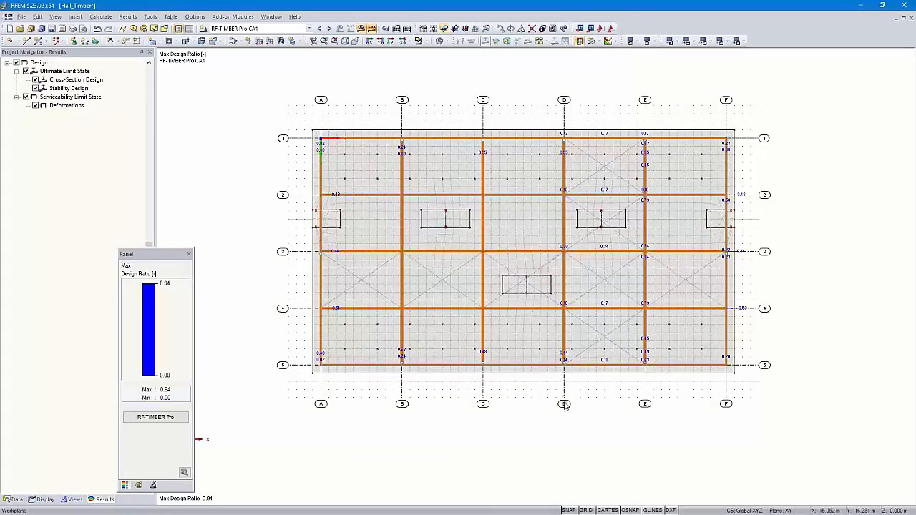
- Hide the guidelines in the model display
scroll(558, 365, up, 2)
scroll(568, 369, down, 2)
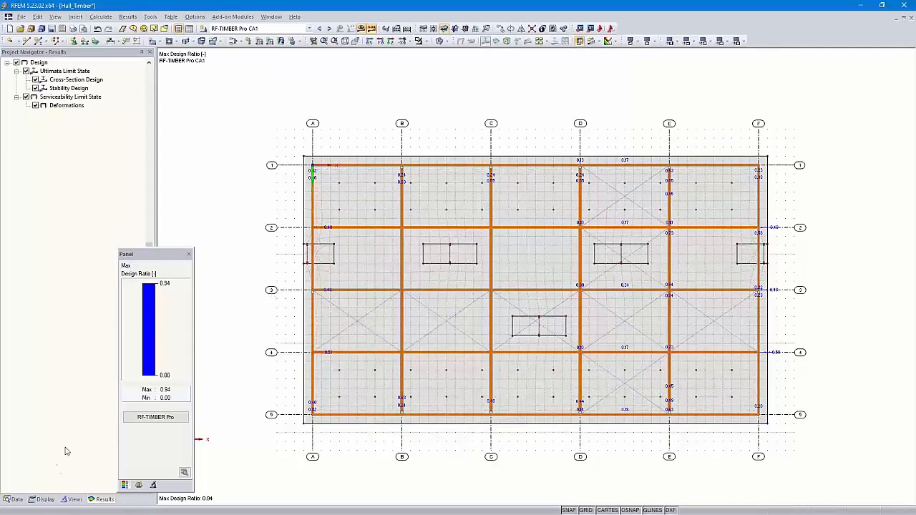
click(45, 500)
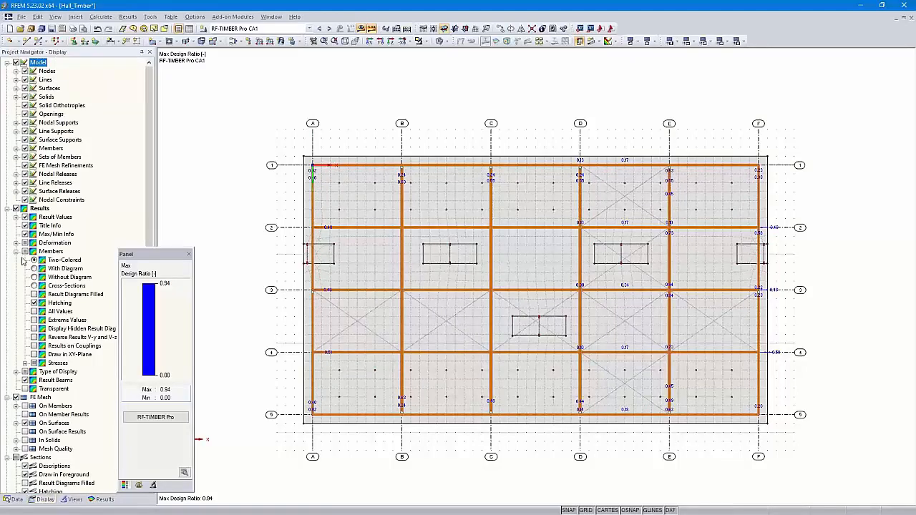
scroll(26, 216, down, 12)
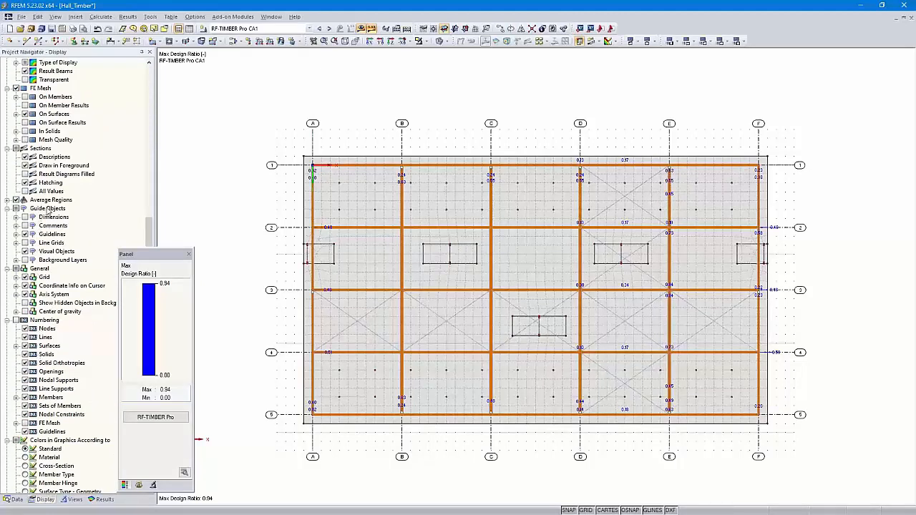
click(25, 235)
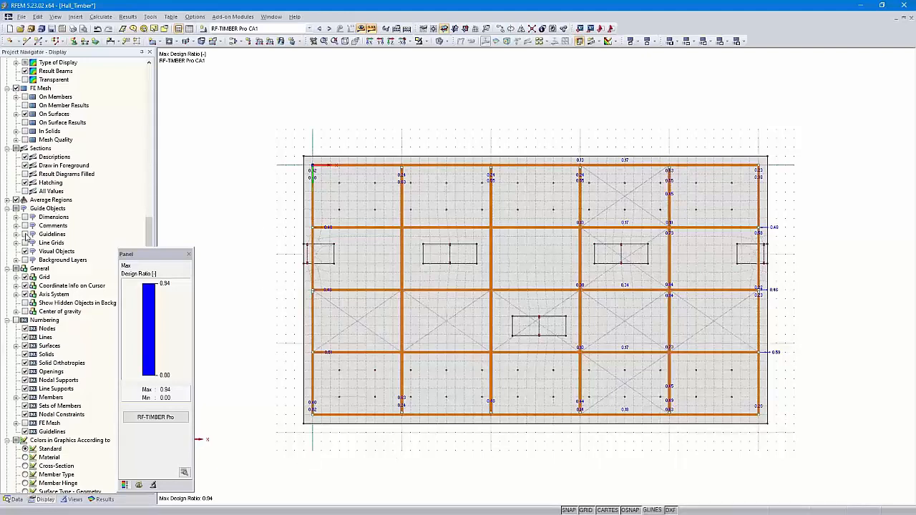
- Show the guidelines in the model display again and switch to the isometric view
click(26, 235)
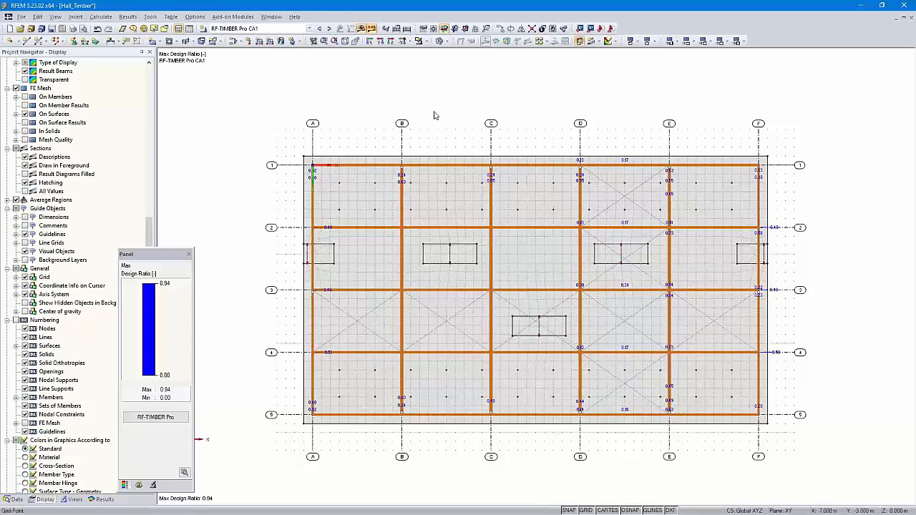
click(344, 41)
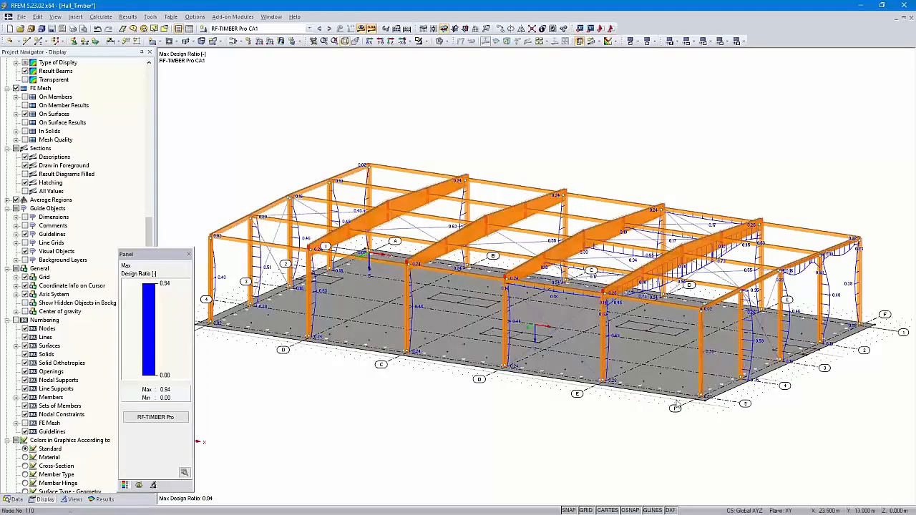
- Select the hall's structure above the floor slab and limit the display with Visibility by Selected Objects
middle_drag(673, 446, 796, 397)
drag(877, 181, 225, 296)
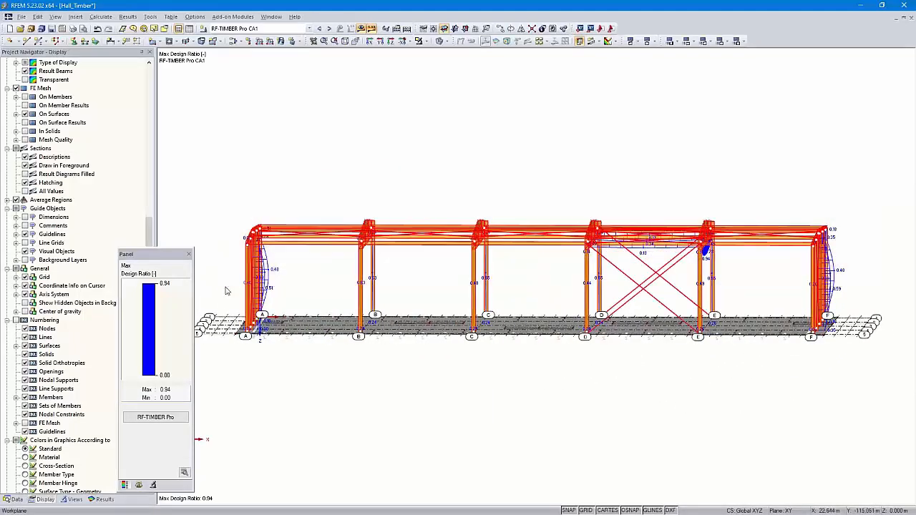
right_click(317, 245)
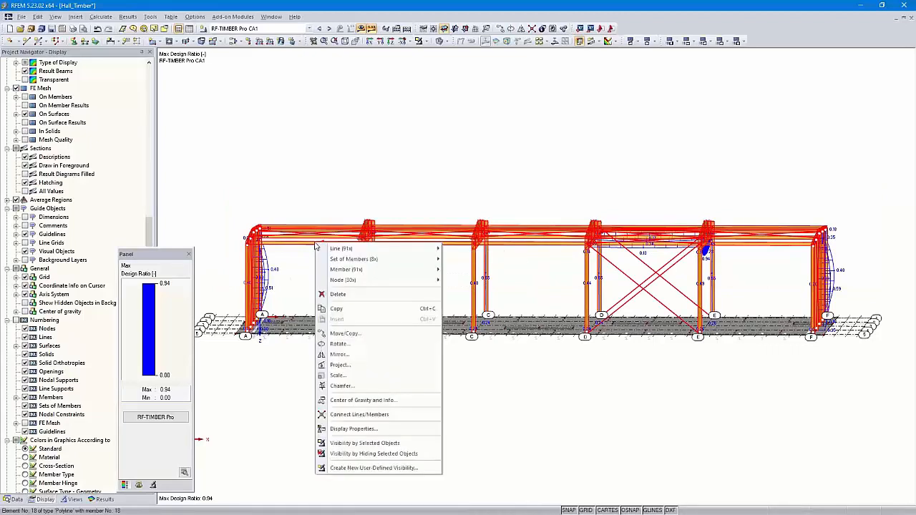
click(380, 443)
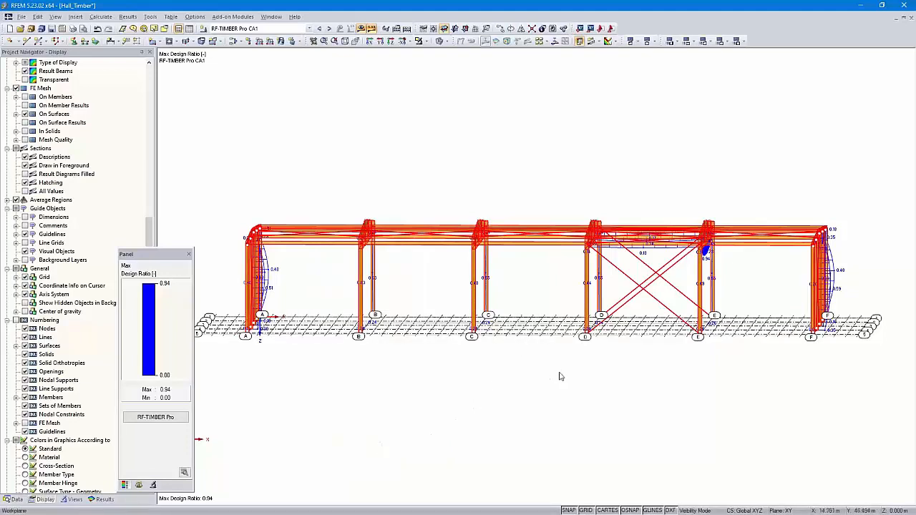
- Restore the isometric view of the isolated timber frame, clear the selection and position the hall in the view
ctrl+middle_drag(601, 370, 546, 397)
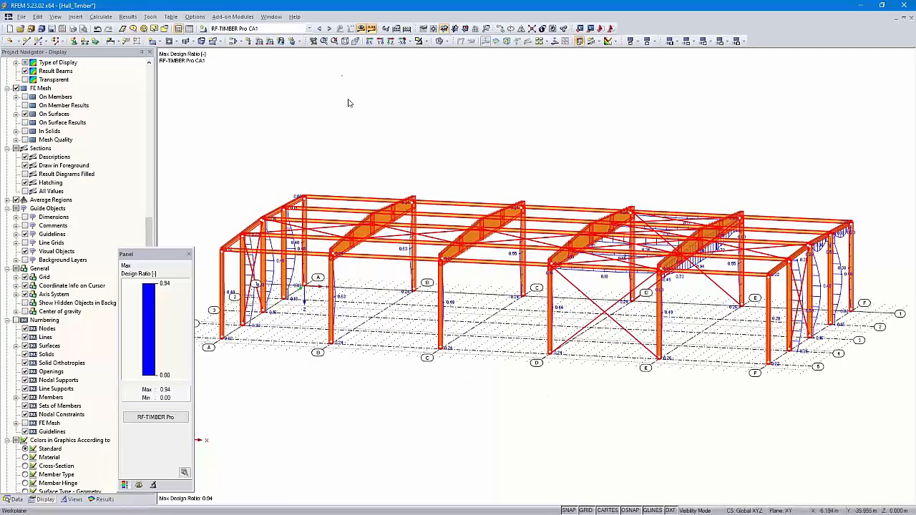
click(345, 41)
click(523, 109)
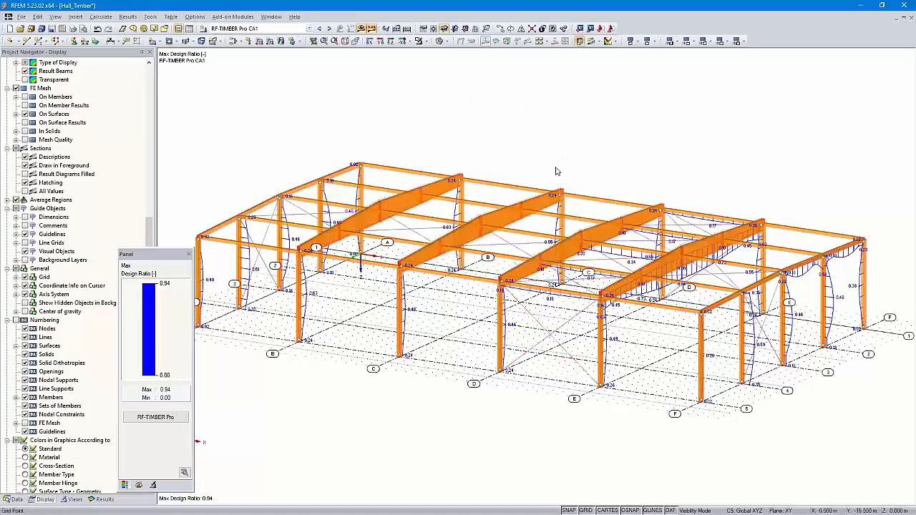
middle_drag(569, 161, 588, 163)
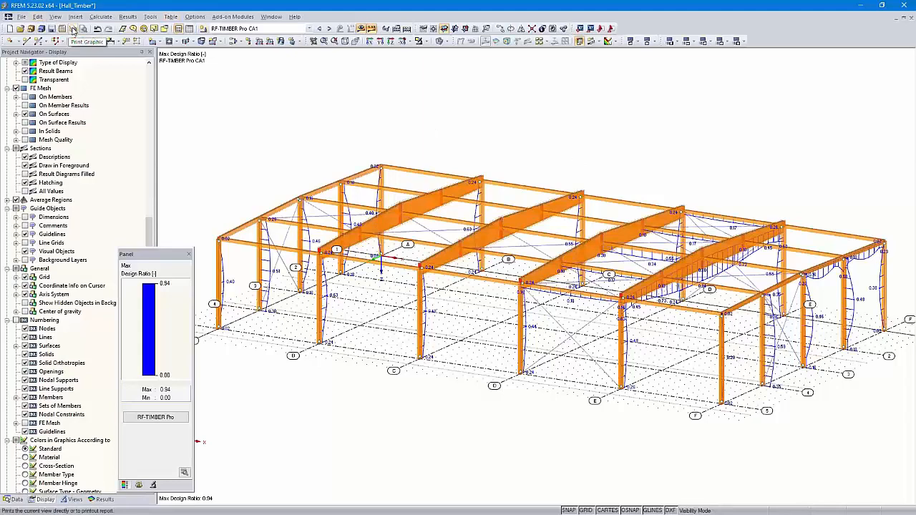
- Send the current graphic to printout report PR1 at 50% page height, using the template "1 - Input data and reduced results"
click(73, 29)
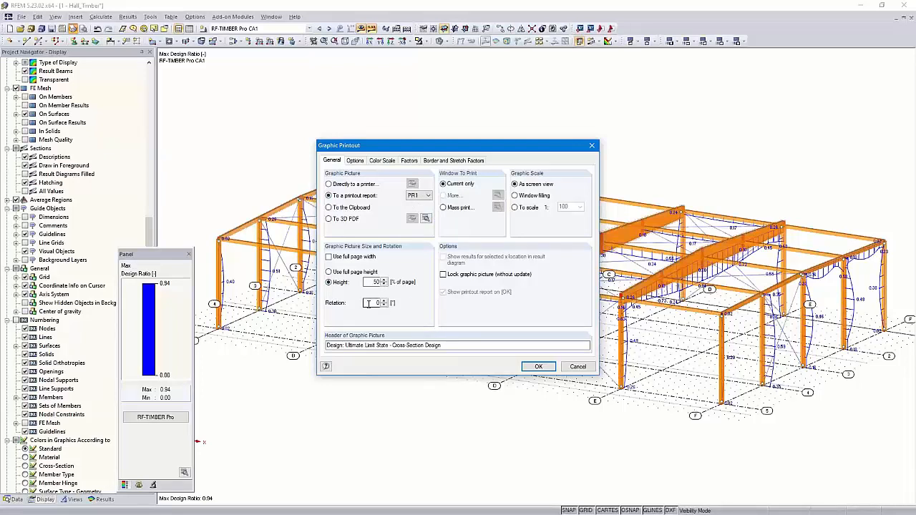
click(538, 367)
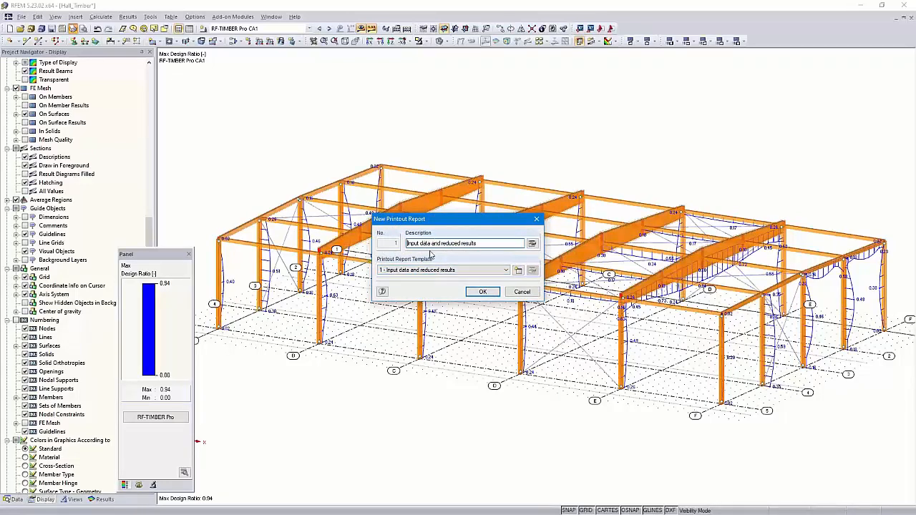
click(506, 270)
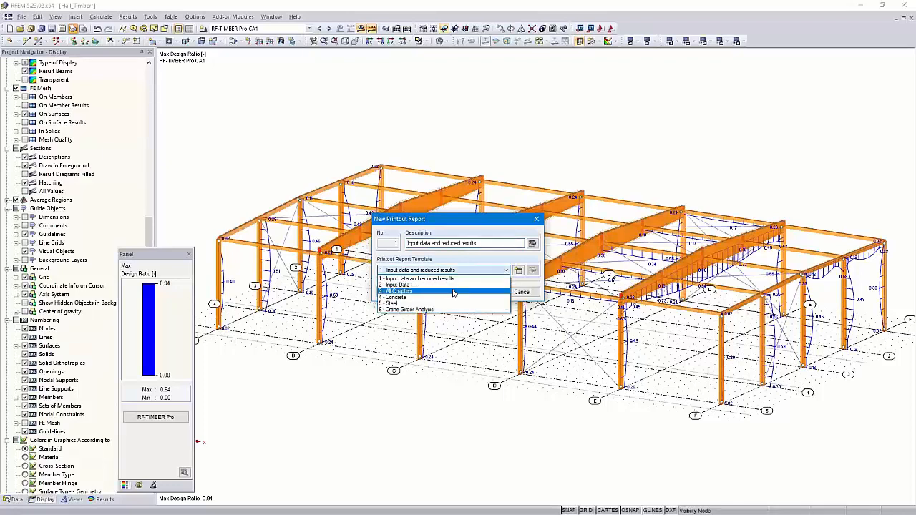
click(477, 262)
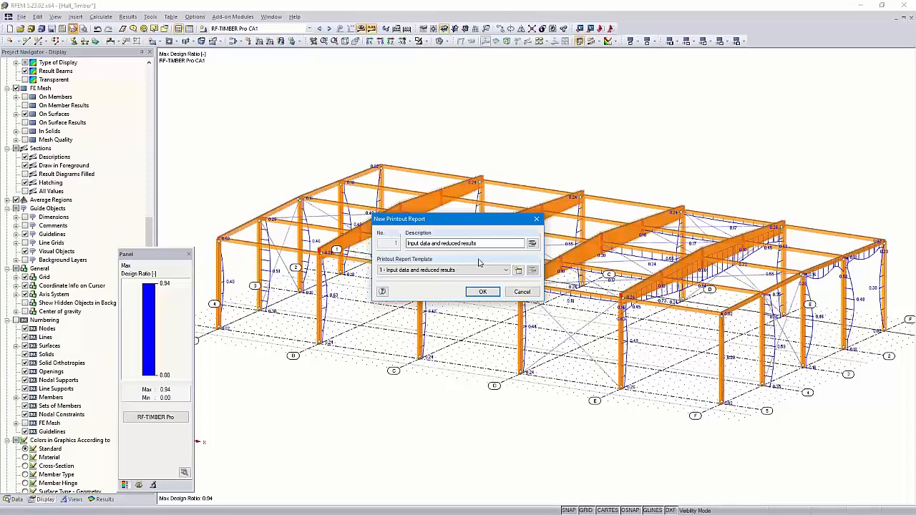
- Exclude the RFEM data and the RF-STEEL EC3 and RF-SOILIN modules from the report contents, and create the printout report
click(533, 244)
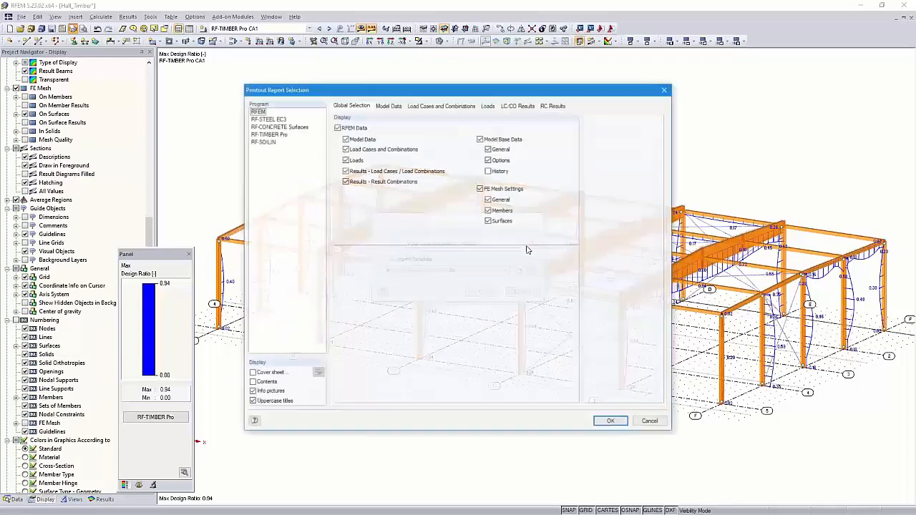
click(337, 127)
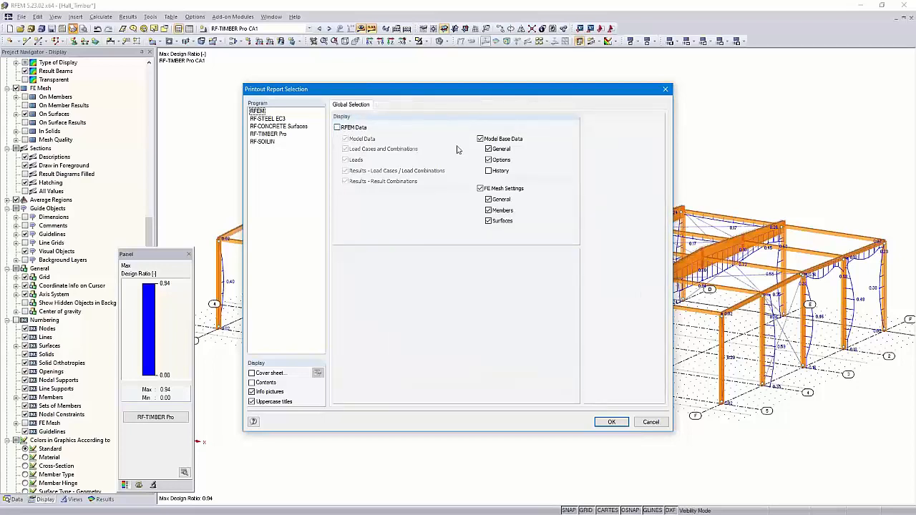
click(272, 119)
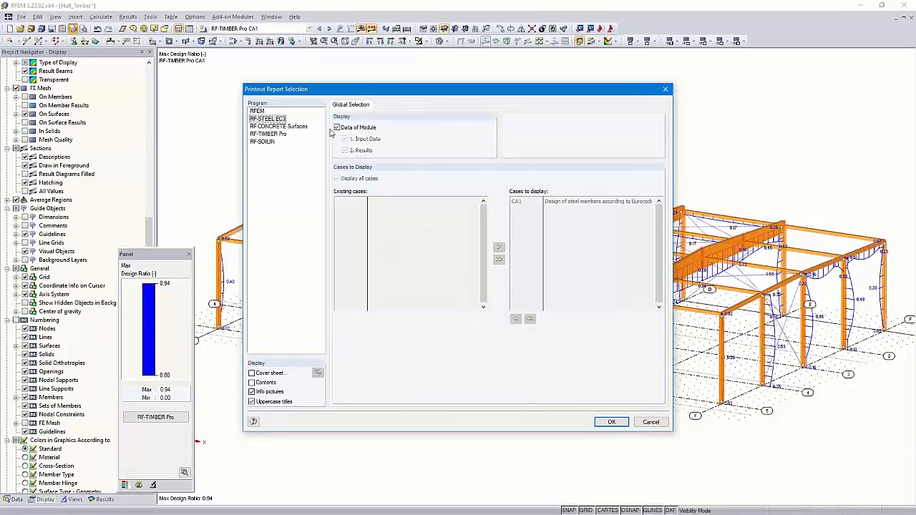
click(283, 128)
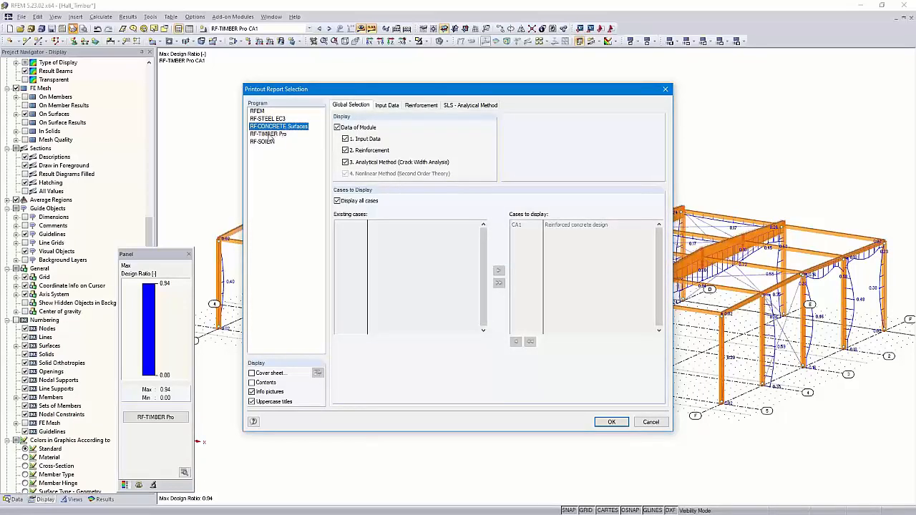
click(269, 134)
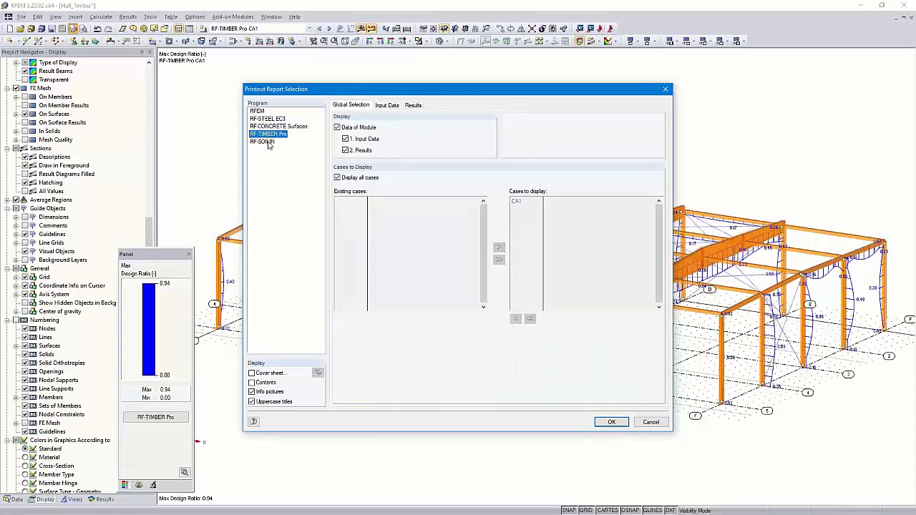
click(266, 142)
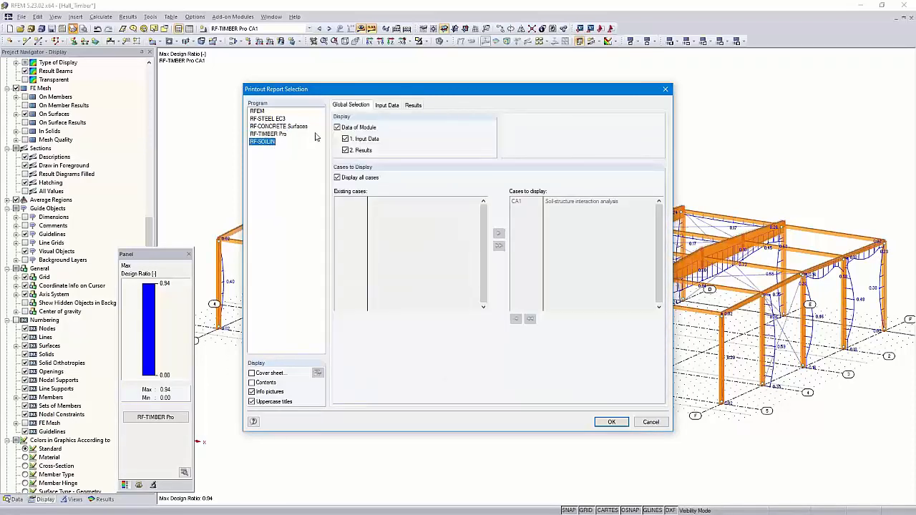
click(338, 127)
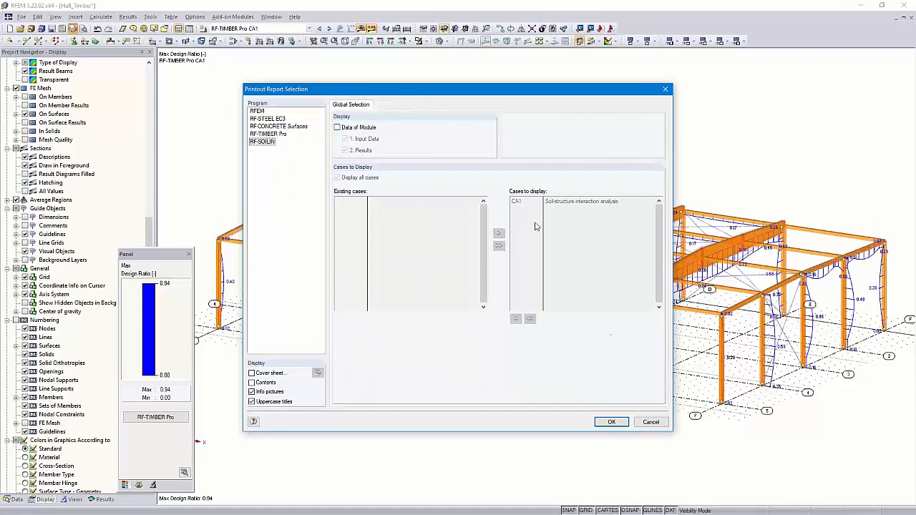
click(613, 422)
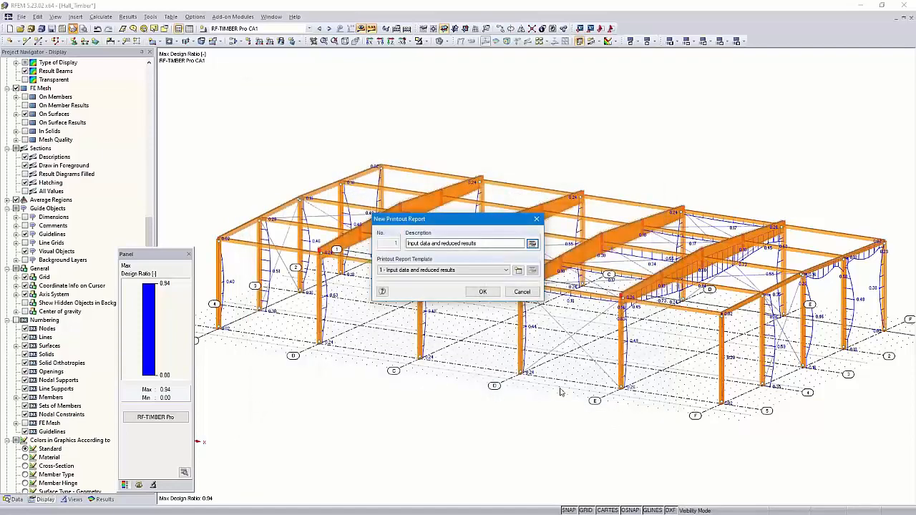
click(482, 291)
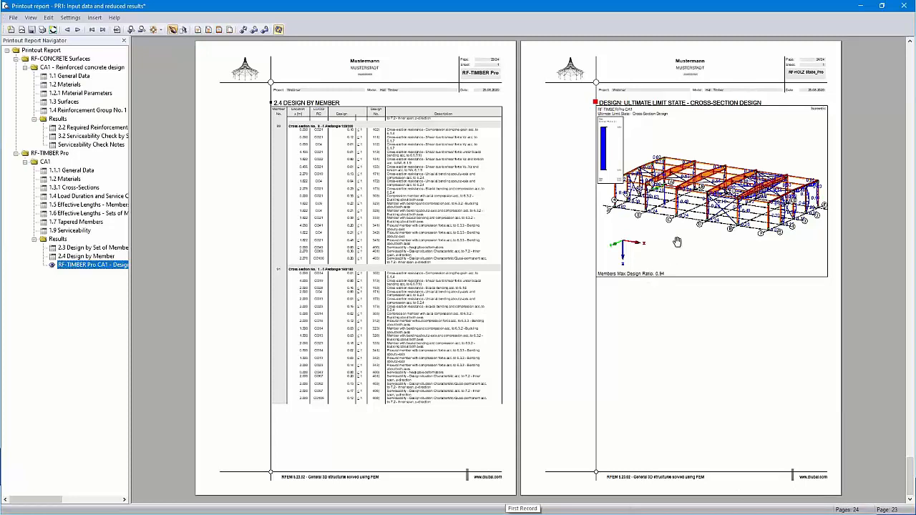
- Set the cross-section design graphic in the printout report to full page height with a rotation of 90°
scroll(696, 226, up, 1)
scroll(514, 233, up, 3)
scroll(514, 234, down, 1)
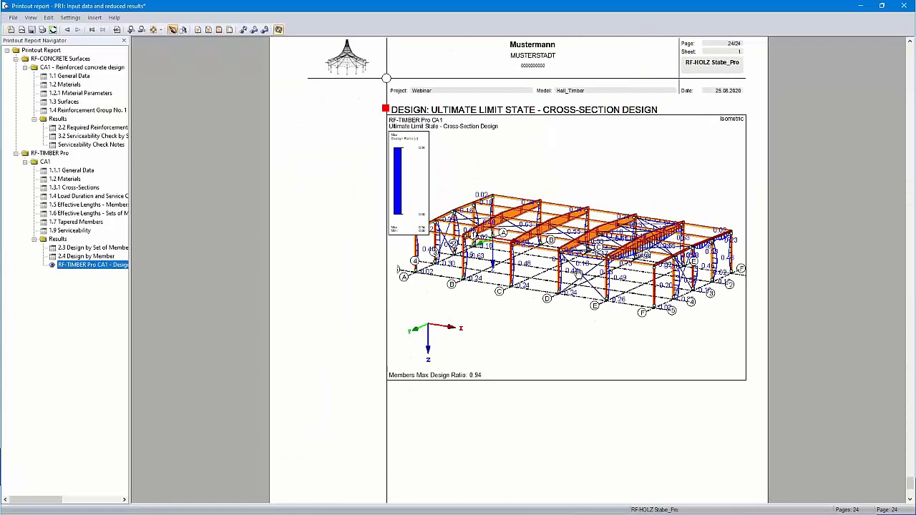
scroll(592, 270, up, 1)
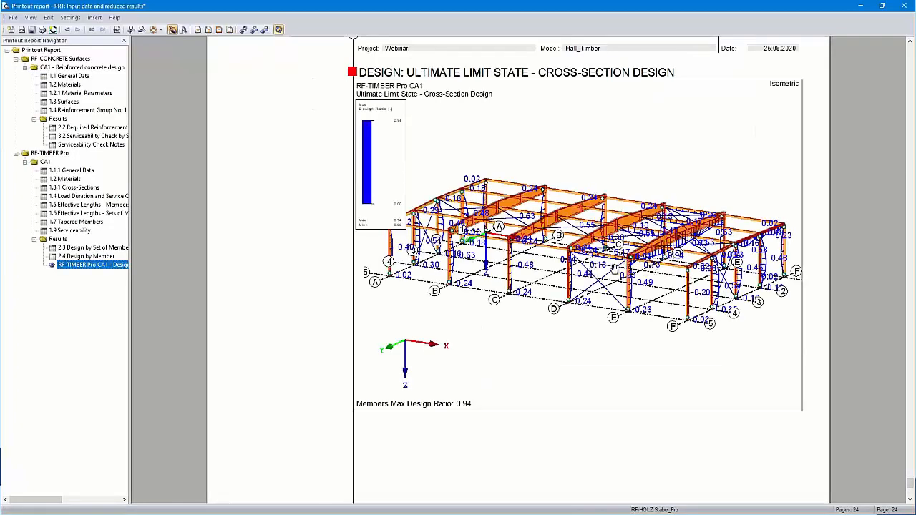
right_click(583, 215)
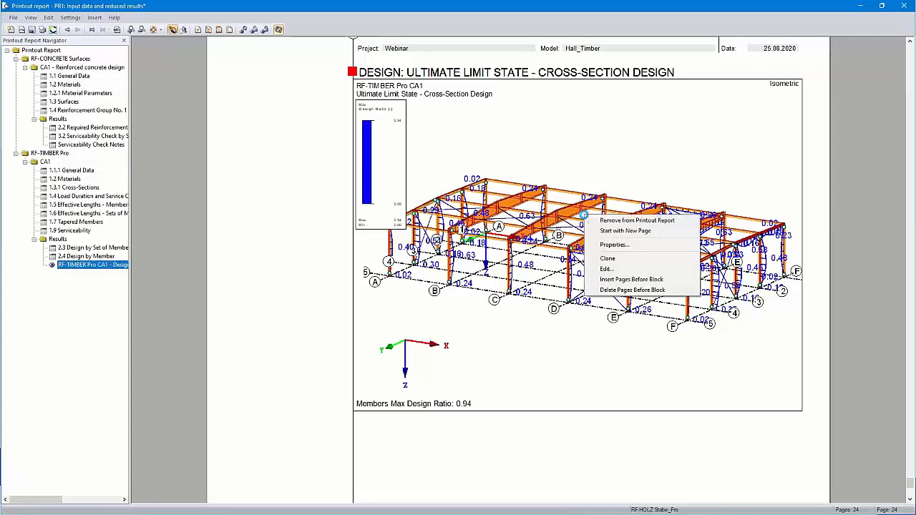
click(614, 245)
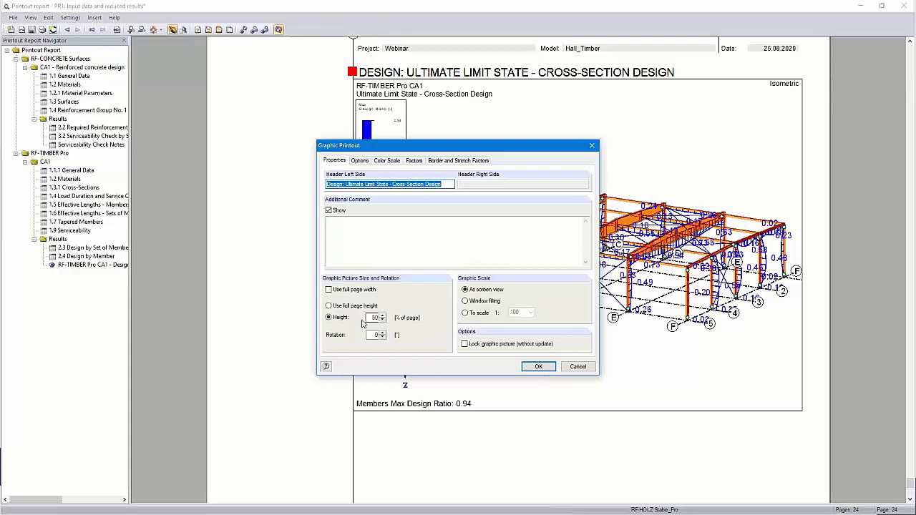
click(329, 307)
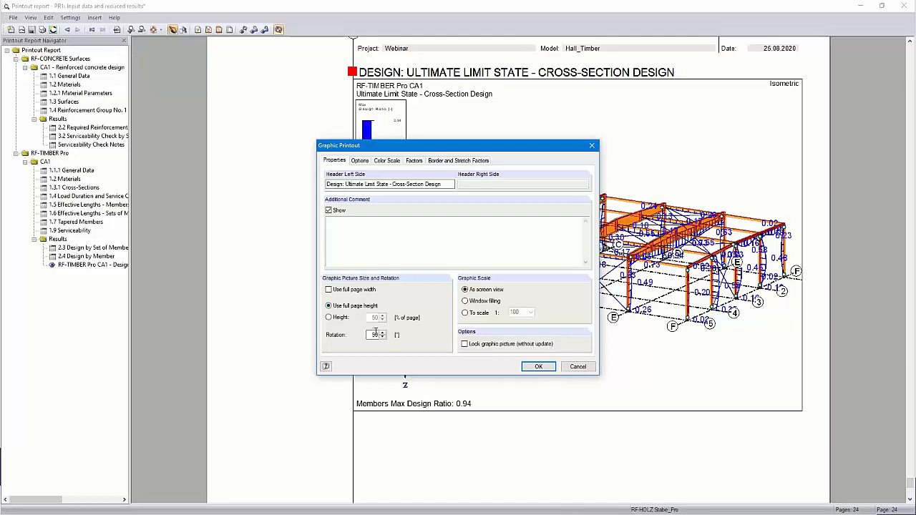
click(537, 367)
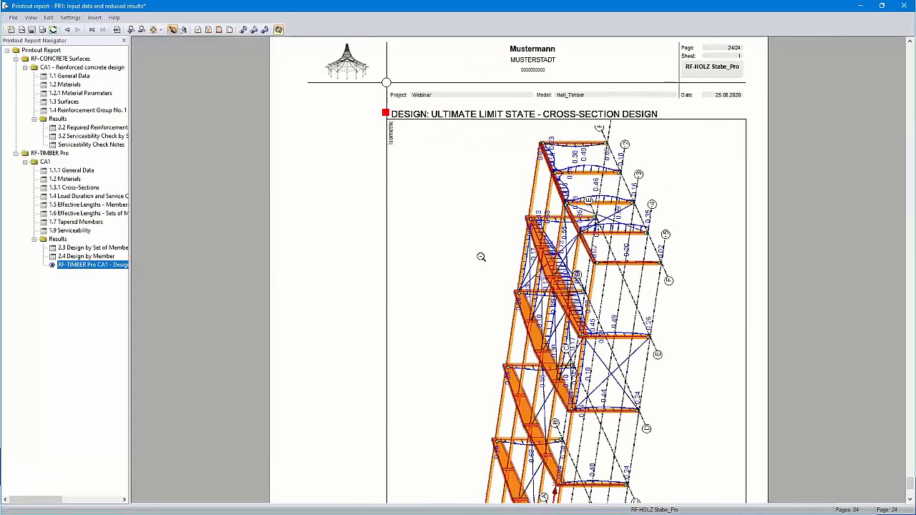
- Check the rotated design graphic in the printout report and open it for editing in the model
scroll(481, 257, down, 6)
scroll(565, 272, up, 4)
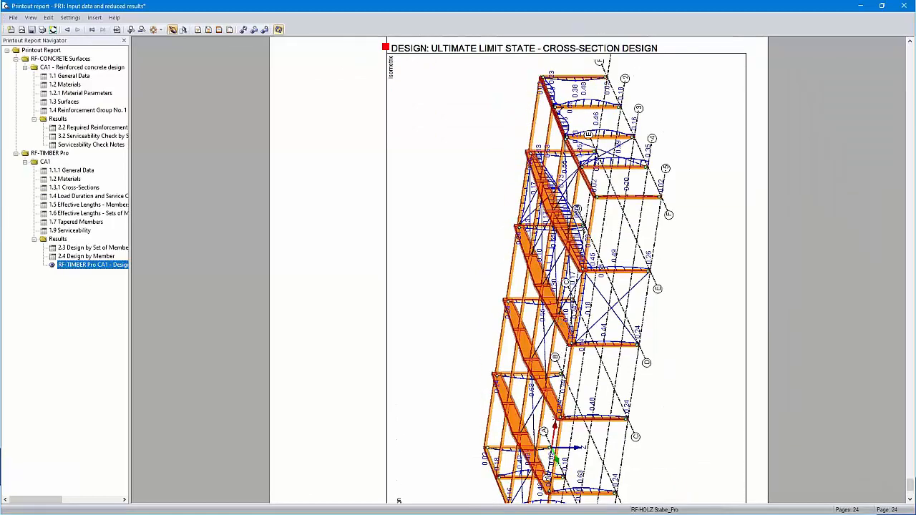
scroll(566, 272, down, 5)
scroll(565, 272, up, 5)
right_click(558, 281)
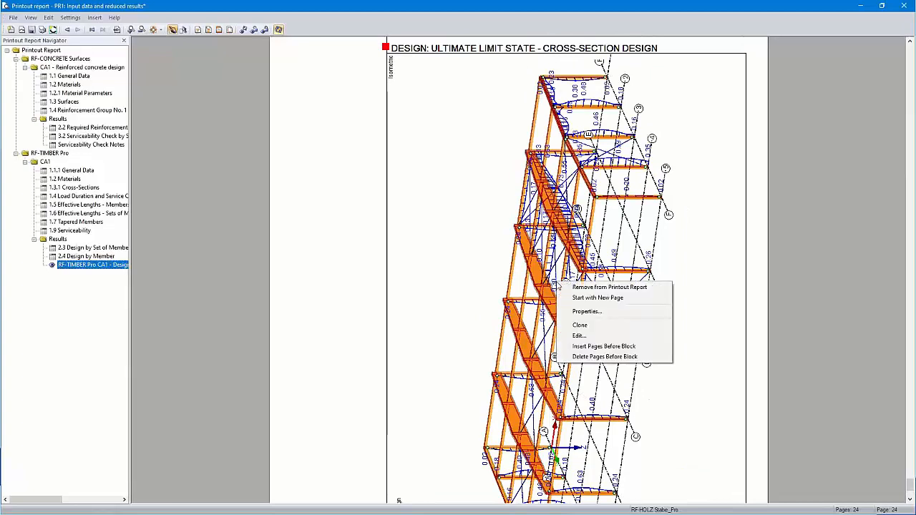
click(591, 336)
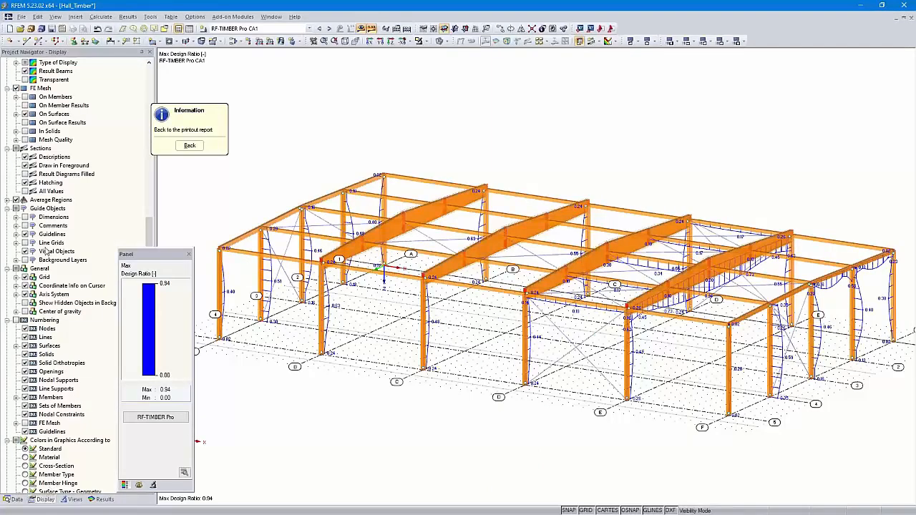
- Try the member results with and without diagrams, set their display to Cross-Sections, and return to the printout report
scroll(46, 252, up, 12)
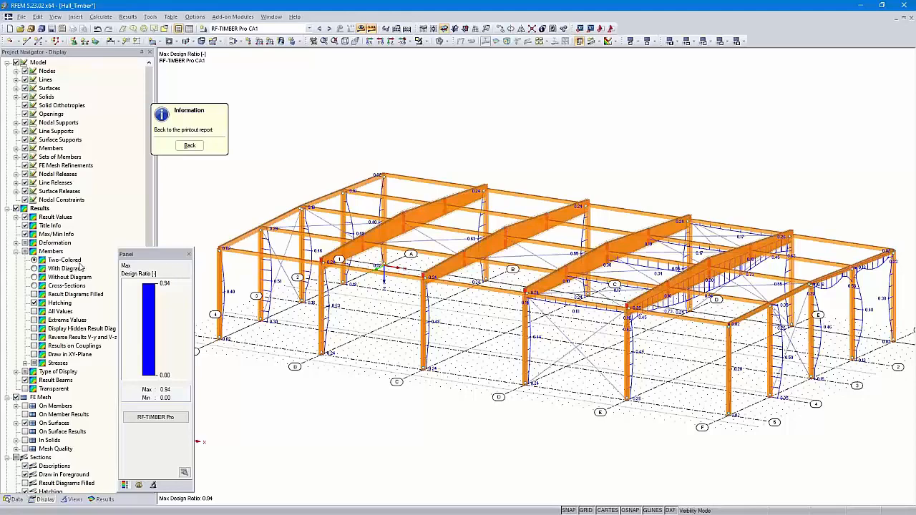
click(33, 270)
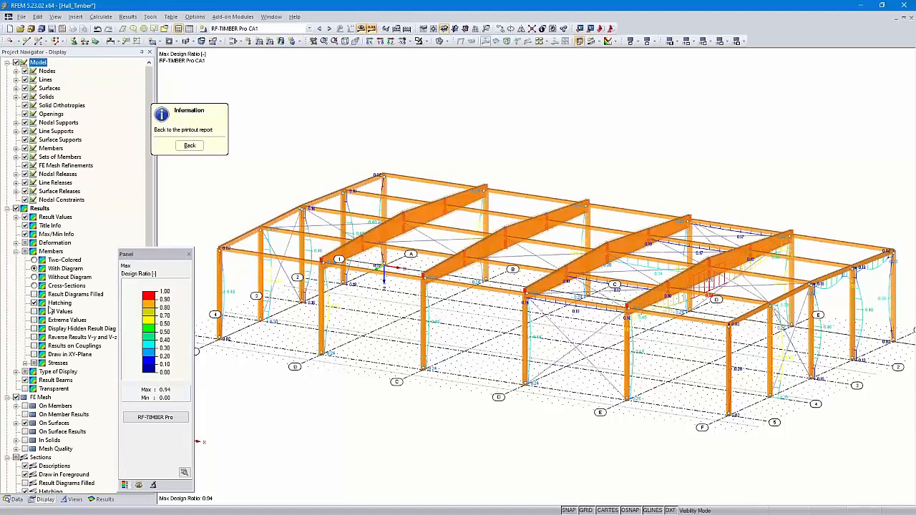
click(34, 278)
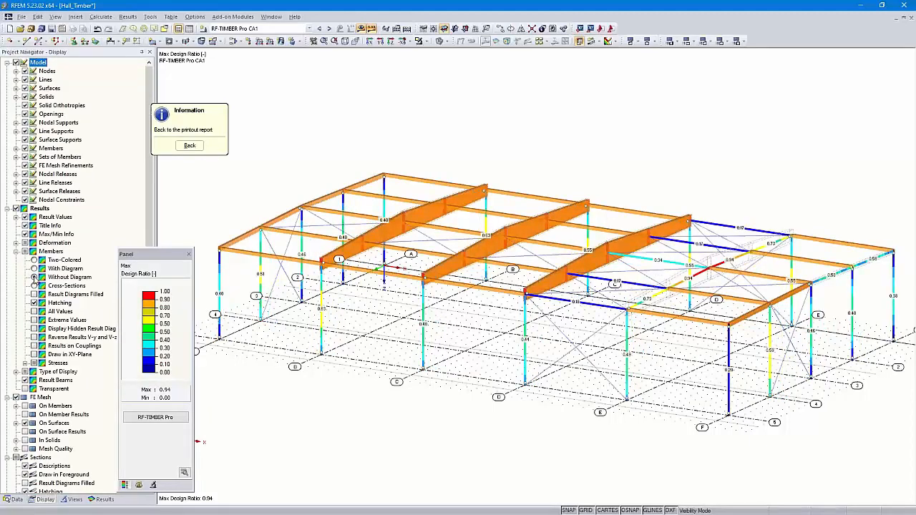
click(33, 285)
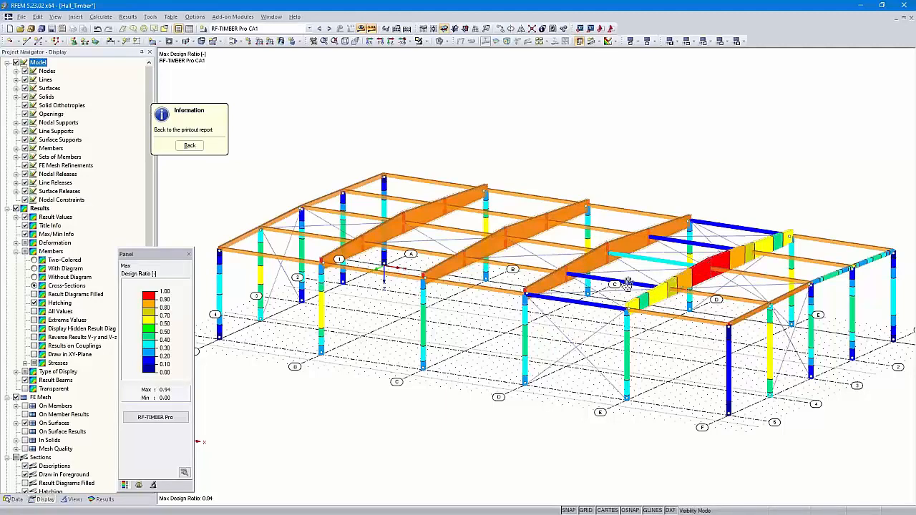
click(188, 146)
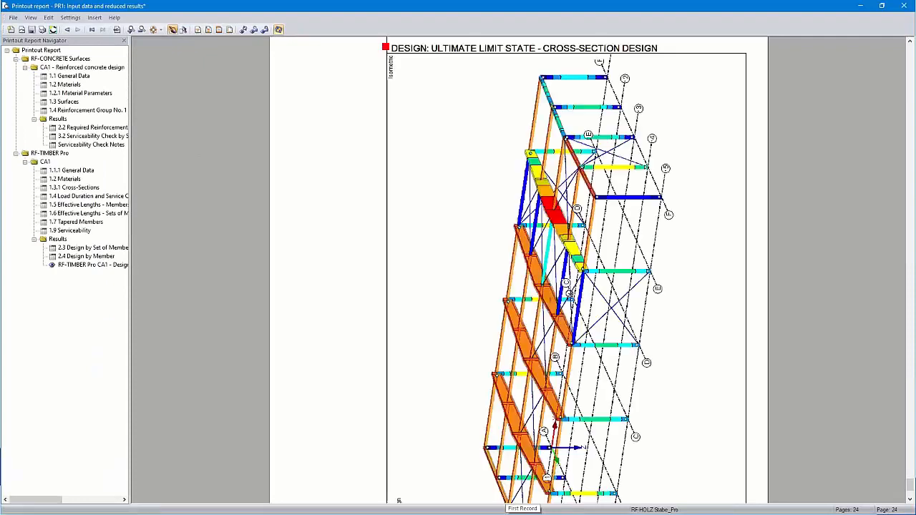
- Check the updated cross-section design graphic in the printout report, then save and close the report
scroll(573, 298, down, 3)
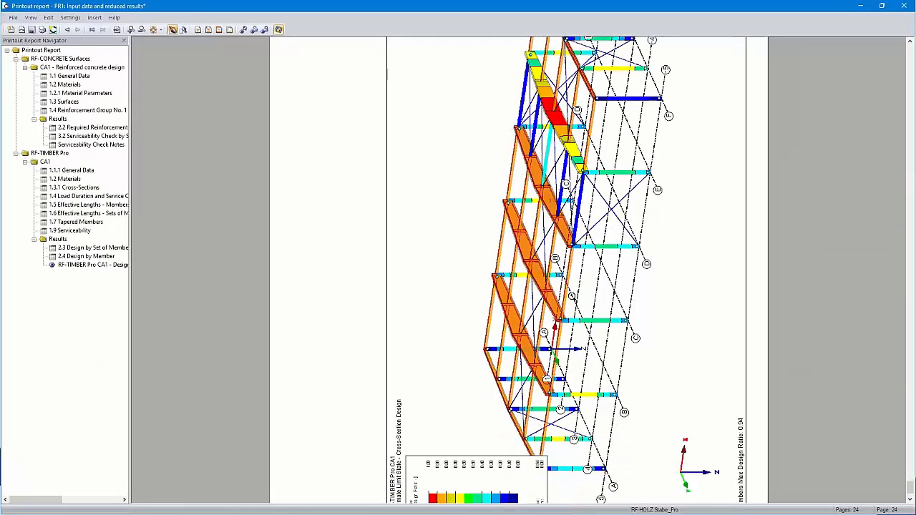
scroll(573, 298, up, 3)
scroll(573, 298, down, 5)
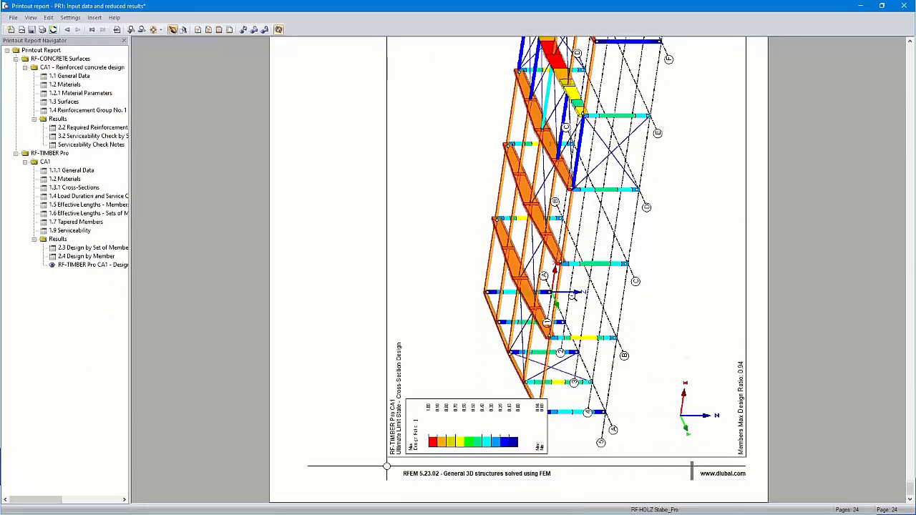
scroll(572, 296, up, 5)
scroll(573, 296, down, 5)
scroll(572, 296, up, 2)
scroll(573, 296, up, 2)
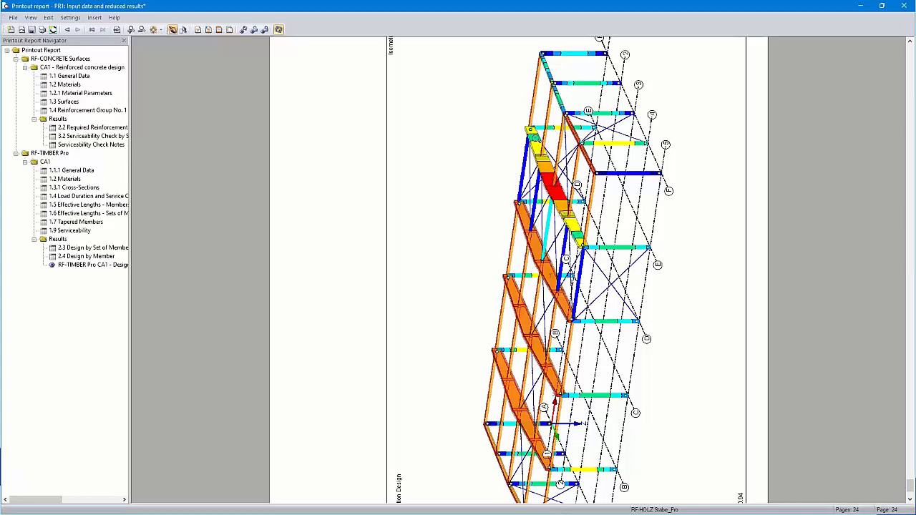
click(904, 7)
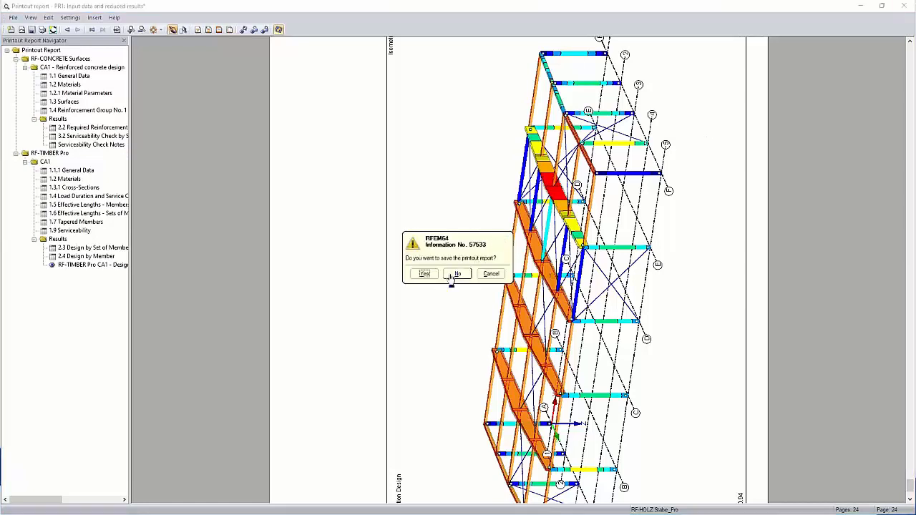
click(423, 274)
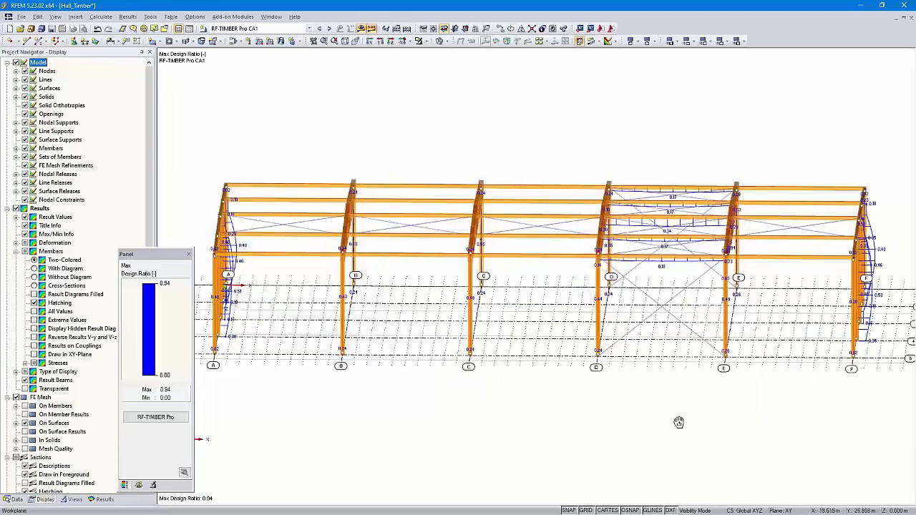
- Select the frame on axis E, isolate it with Visibility by Selected Objects, and view it in the X-direction
mouse_move(679, 423)
ctrl+middle_down()
mouse_move(704, 414)
mouse_move(691, 414)
ctrl+middle_up()
drag(713, 386, 773, 143)
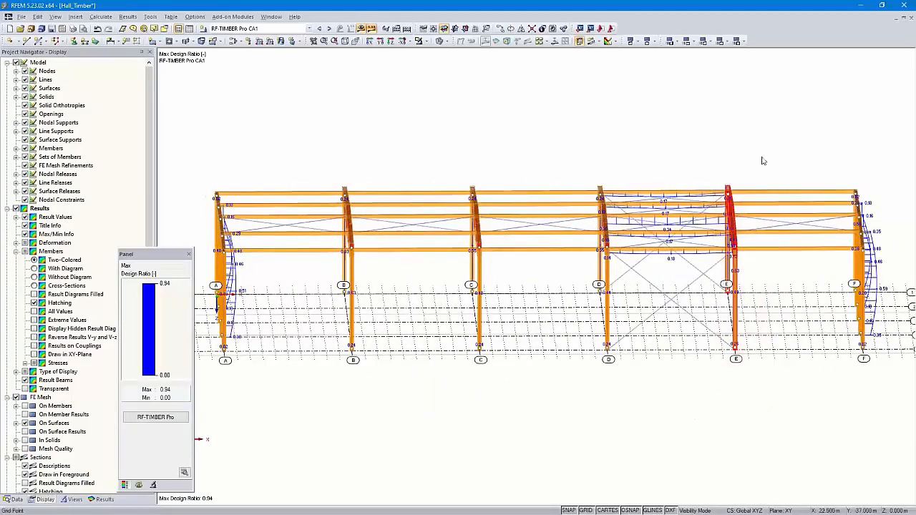
click(426, 42)
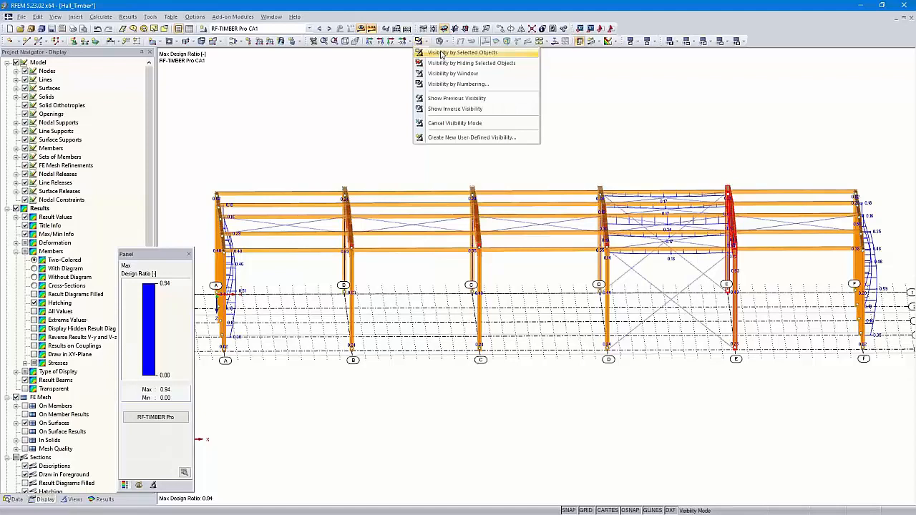
click(442, 54)
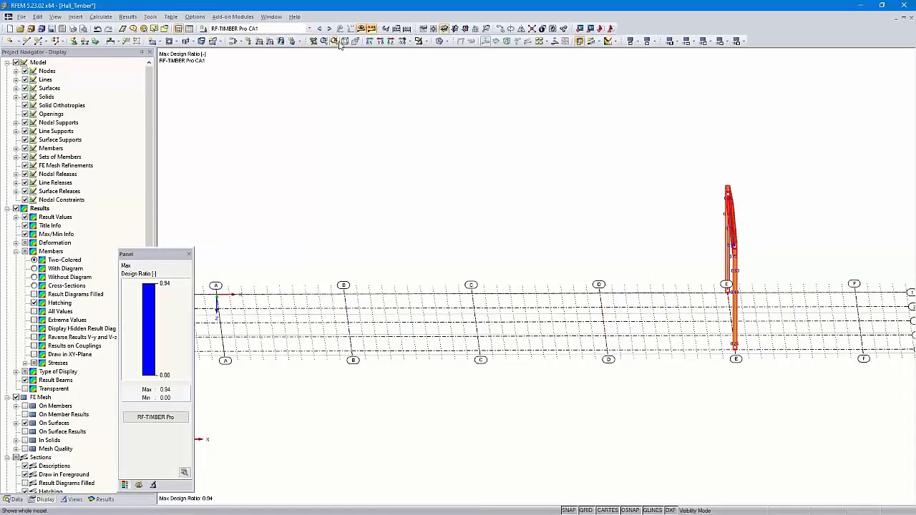
click(370, 40)
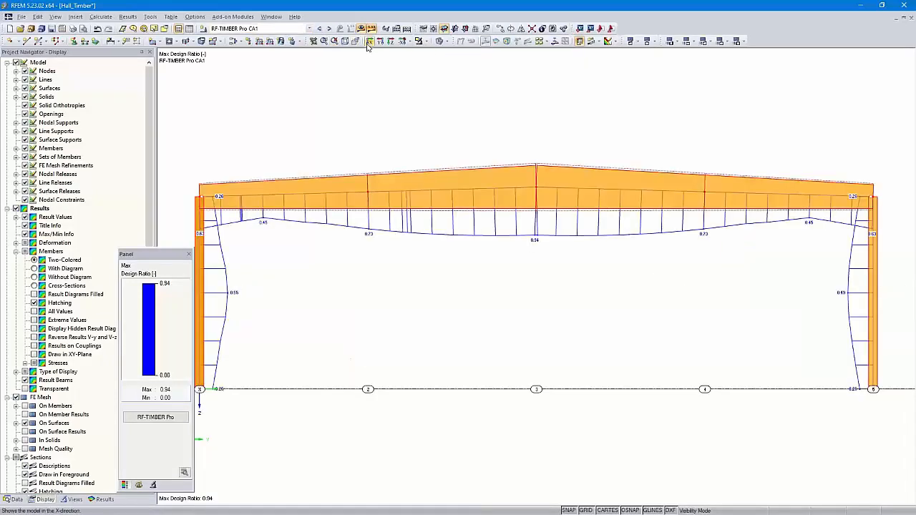
- Show the isolated frame as a wireframe display model and save it as a user-defined view named Axis E
click(442, 41)
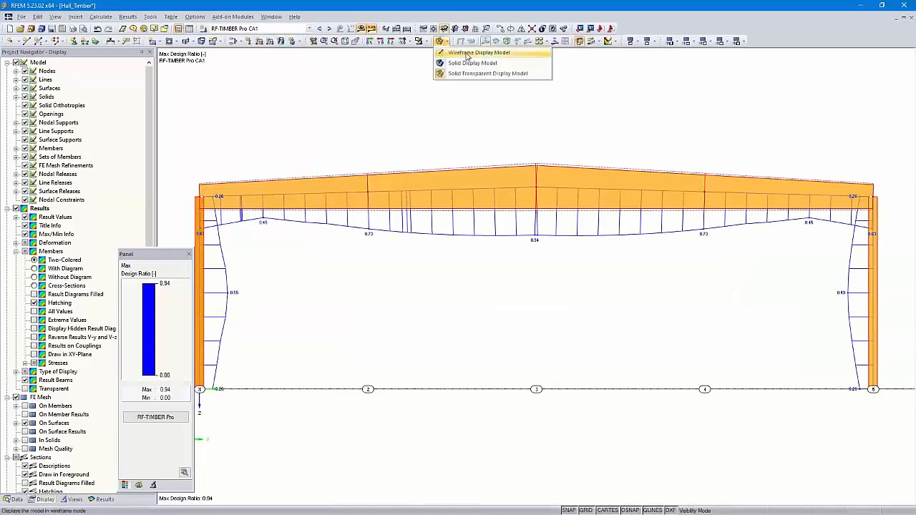
click(467, 54)
middle_drag(463, 125, 482, 127)
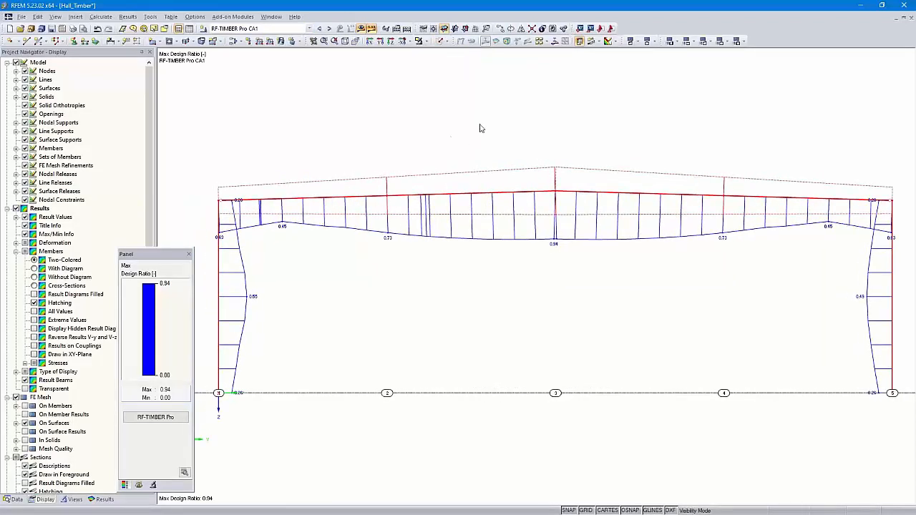
click(72, 500)
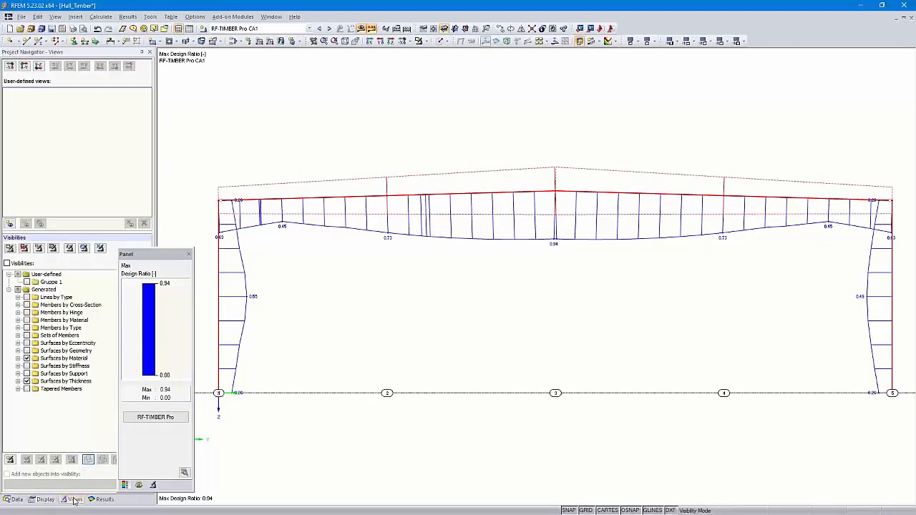
click(9, 225)
text(Au)
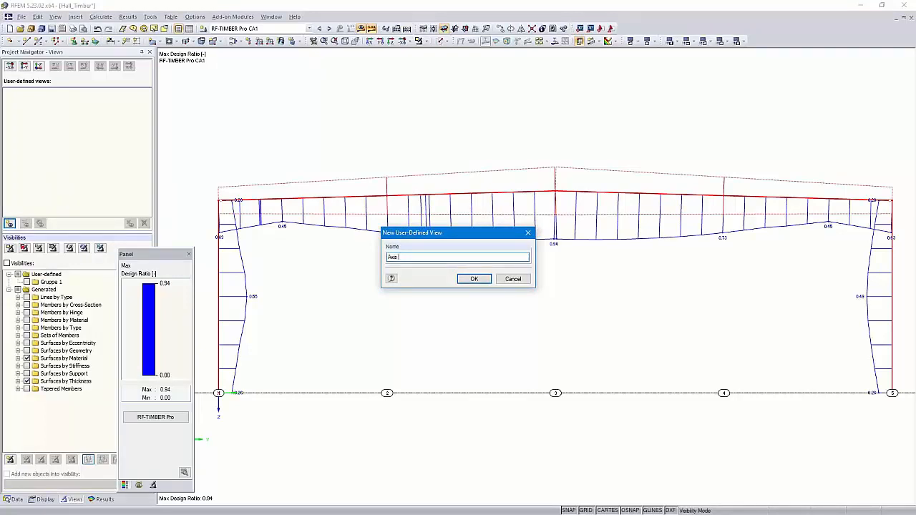
click(472, 278)
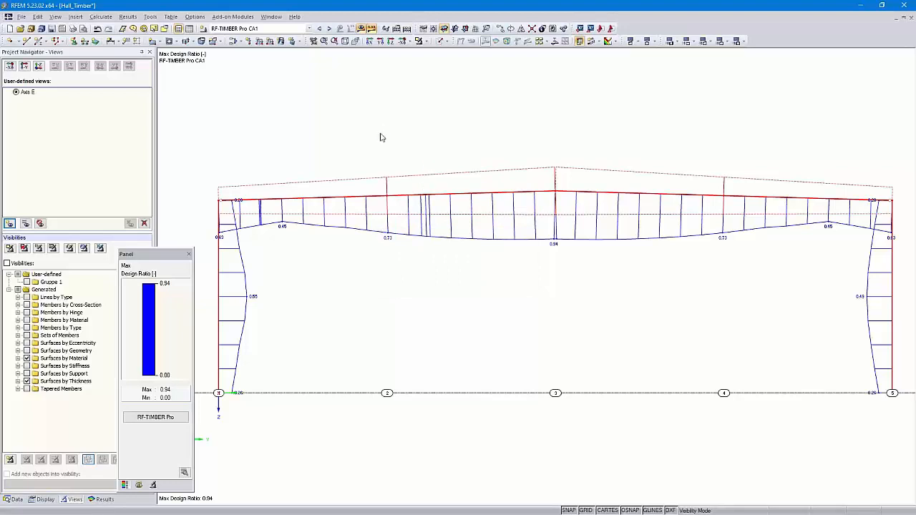
- Cancel the visibility mode to show the whole hall in isometric view, and recall the user-defined view Axis E
click(426, 42)
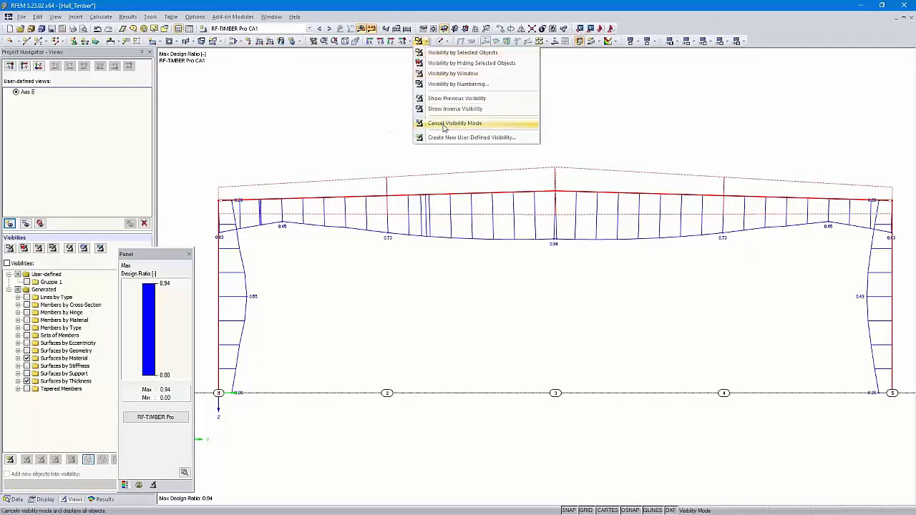
click(442, 127)
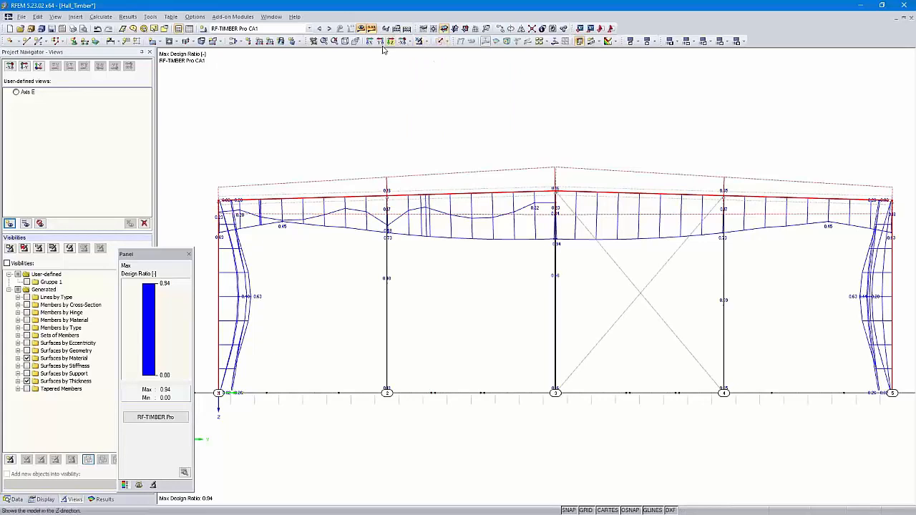
click(345, 41)
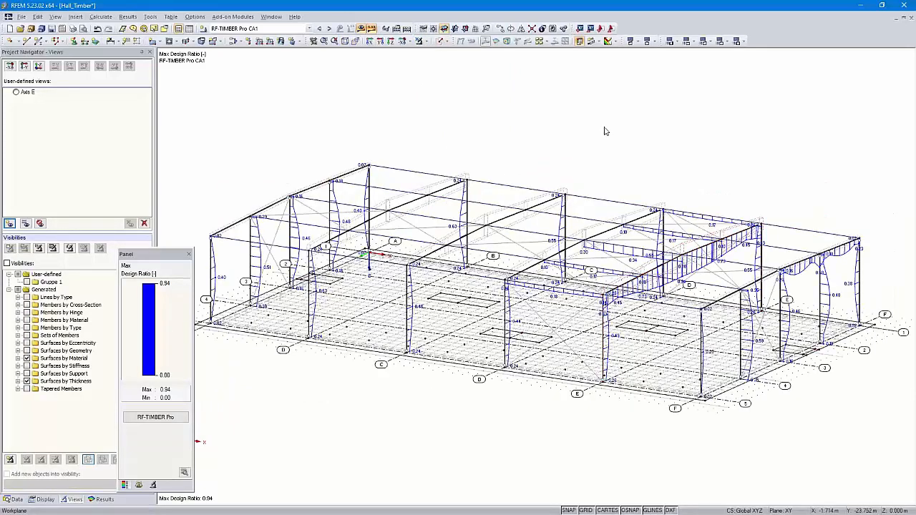
click(17, 93)
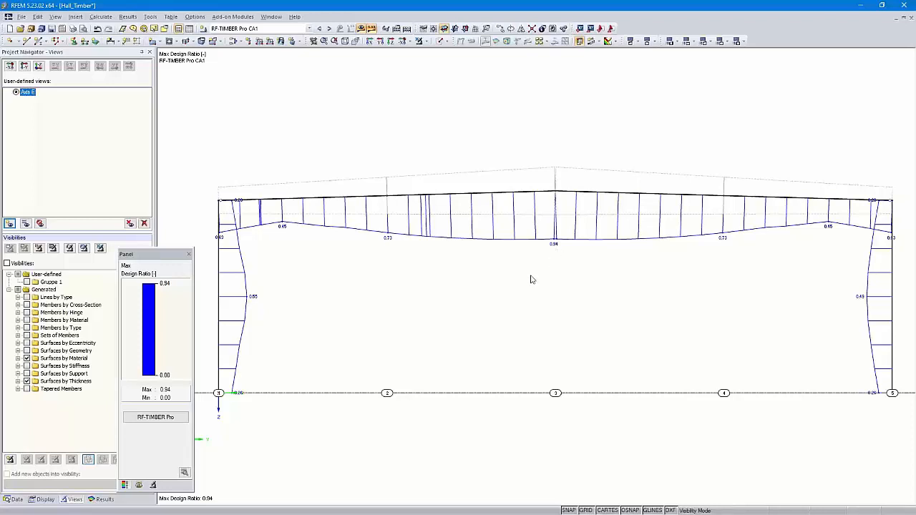
- Print the Axis E design graphic to the printout report PR1 at 50% page height without rotation, and check its page
click(73, 28)
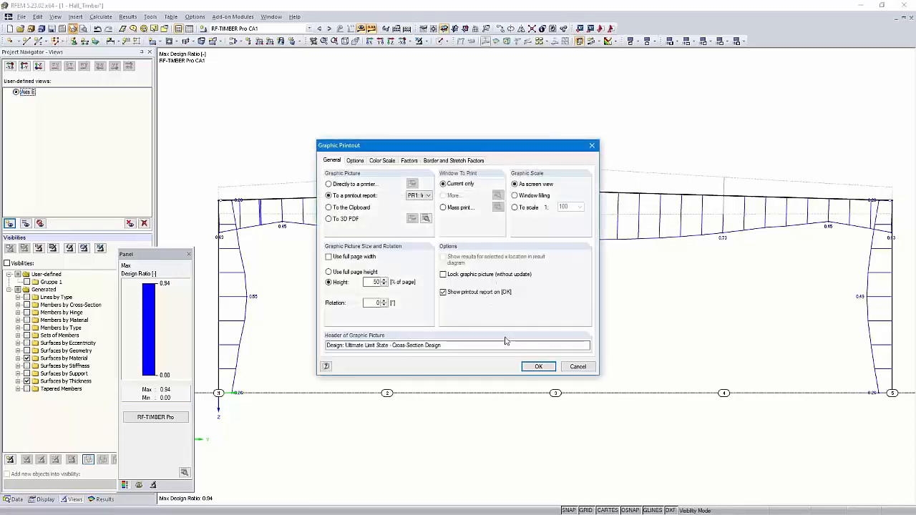
click(537, 366)
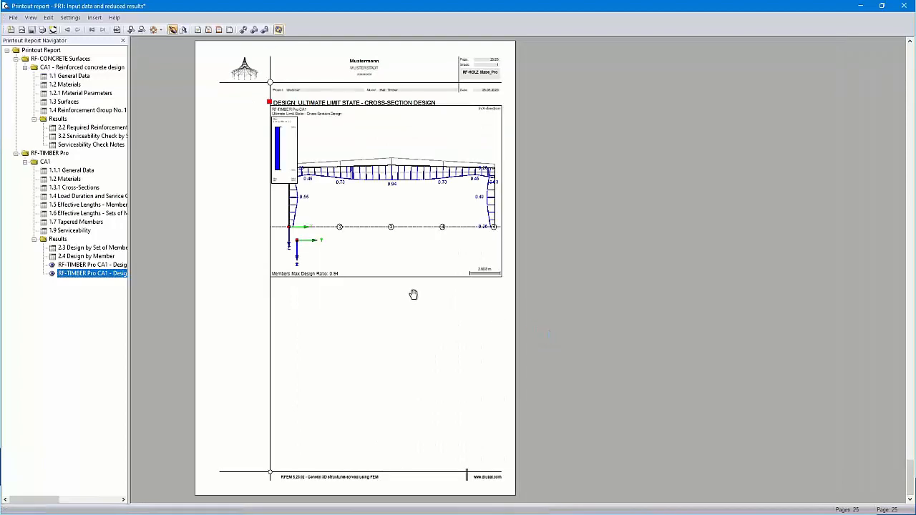
ctrl+scroll(384, 241, up, 2)
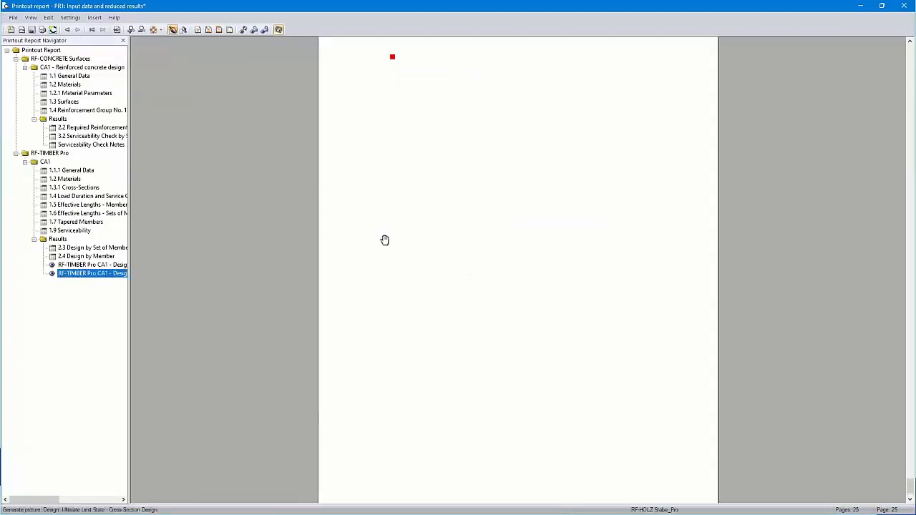
scroll(466, 248, up, 3)
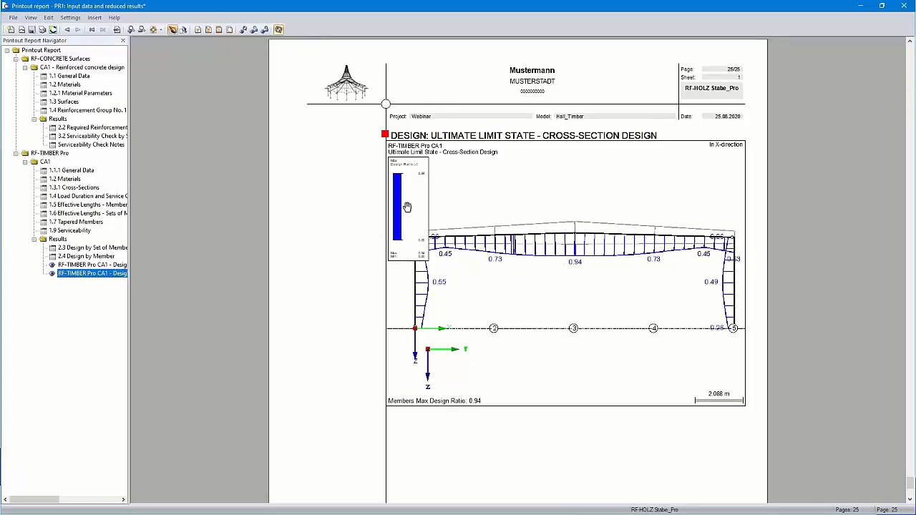
- Reduce the relative width of the color scale in the Axis E report graphic, then save and close the report
right_click(79, 276)
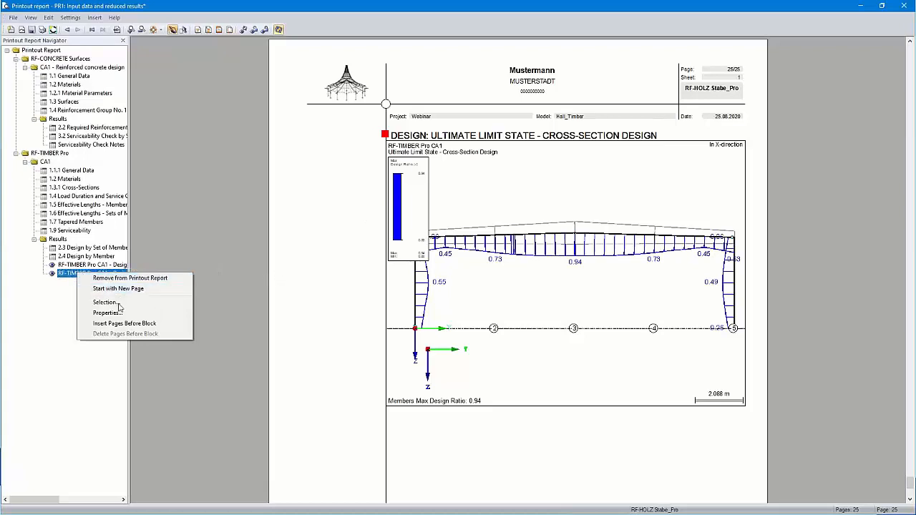
click(114, 313)
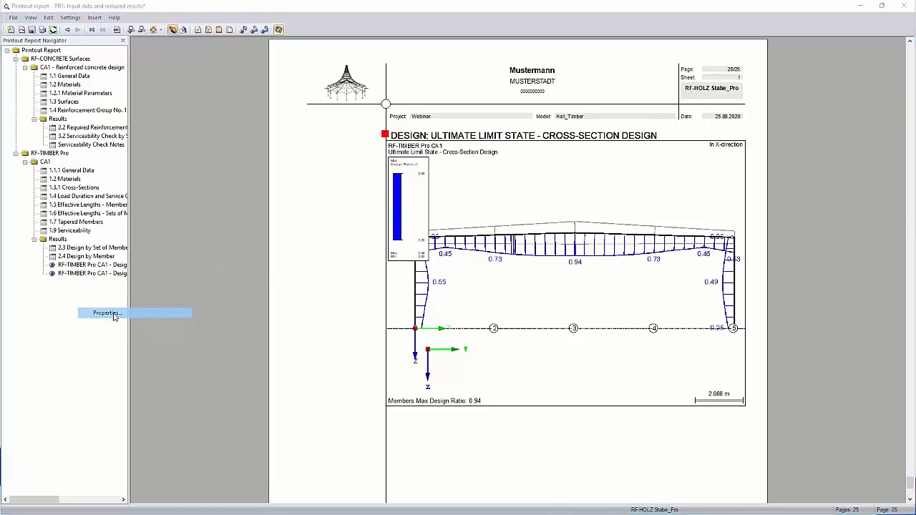
click(388, 162)
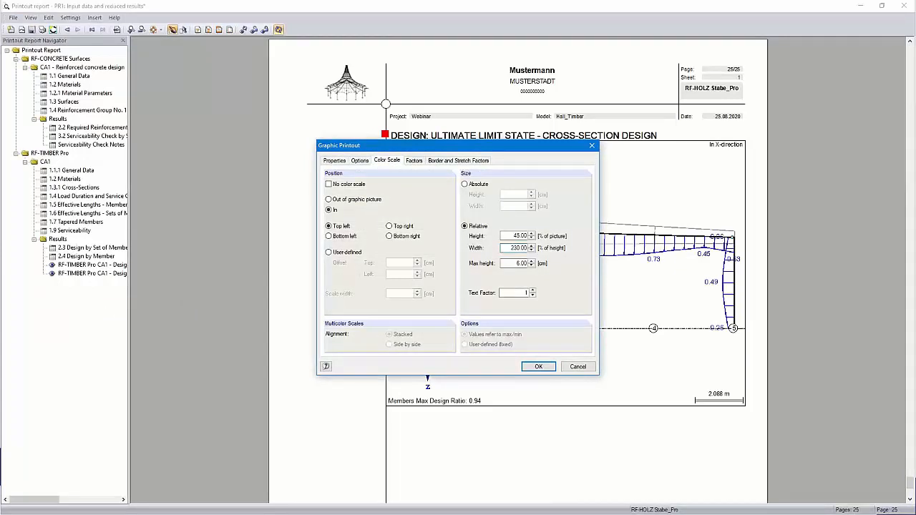
click(539, 367)
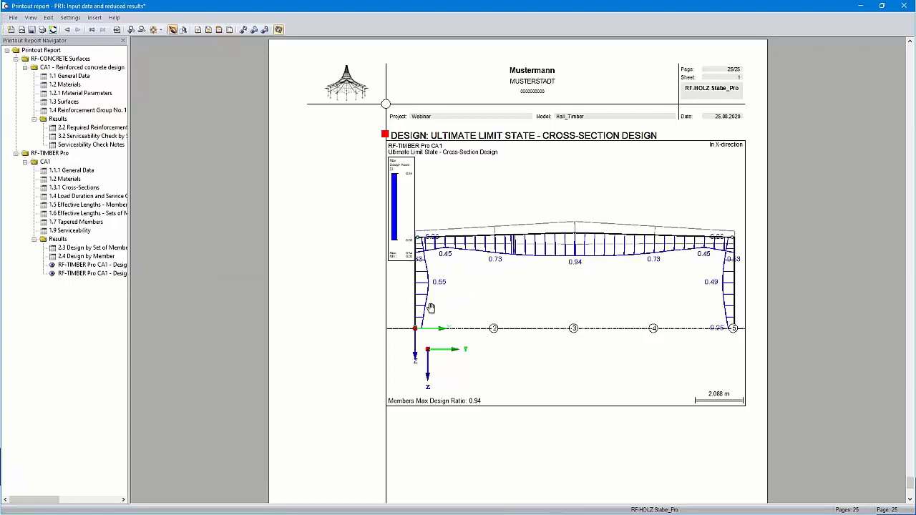
click(905, 6)
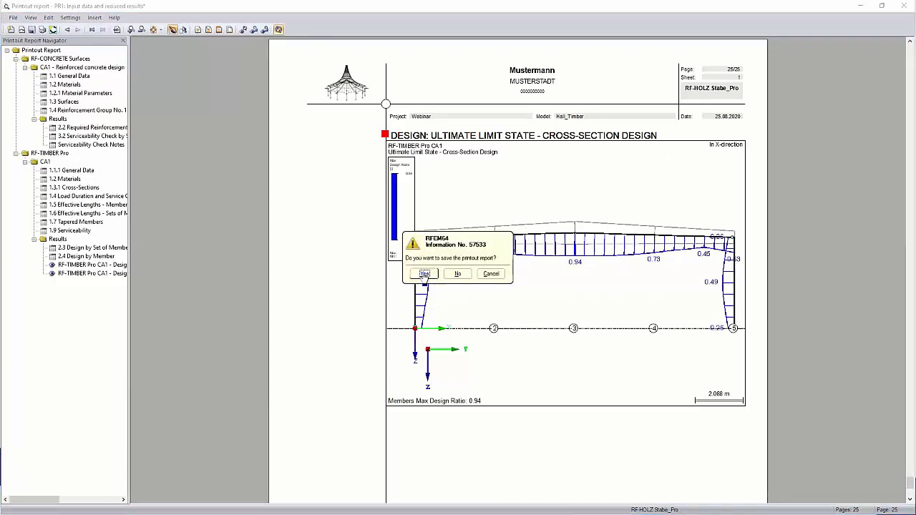
click(421, 272)
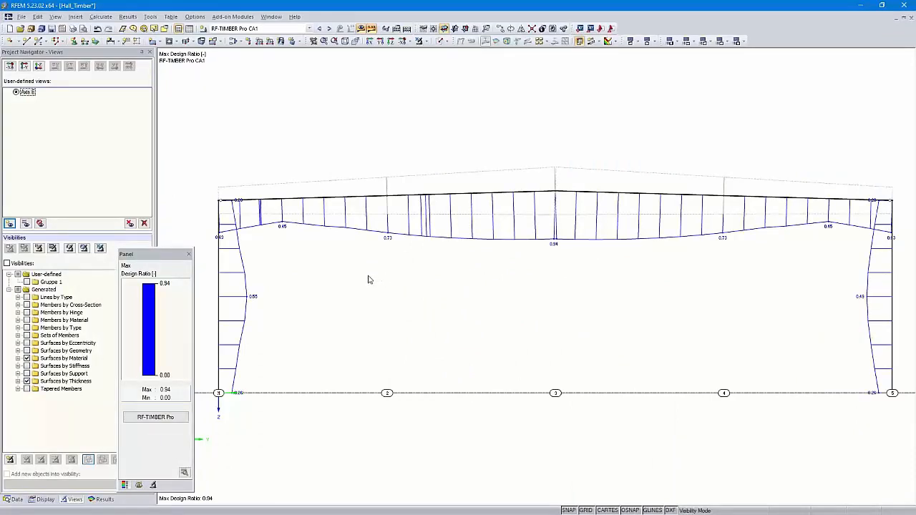
- Cancel the visibility mode and display the whole hall in isometric view
click(419, 41)
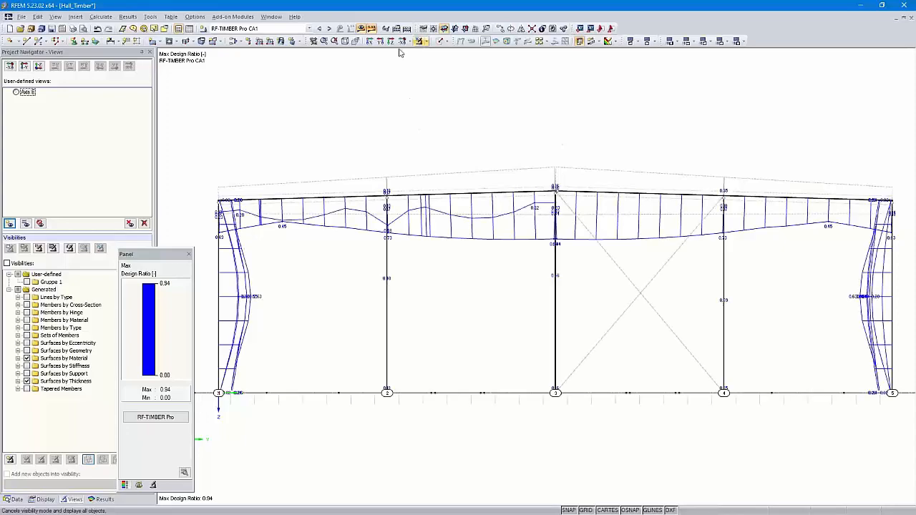
click(345, 41)
ctrl+middle_drag(482, 426, 577, 373)
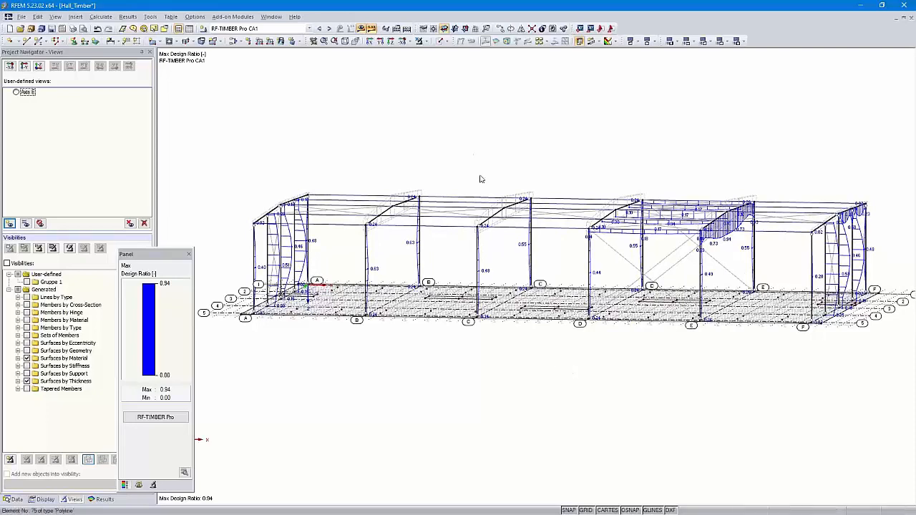
ctrl+middle_drag(248, 382, 326, 365)
drag(227, 351, 717, 292)
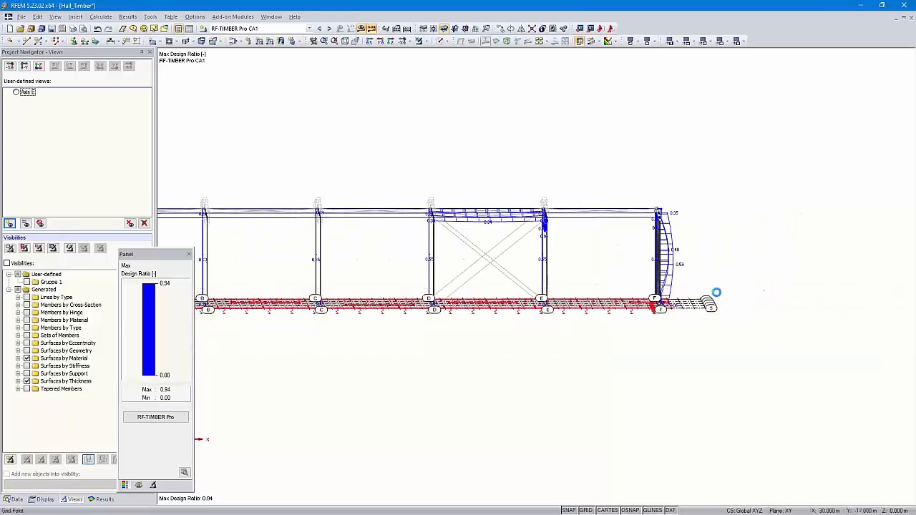
right_click(581, 308)
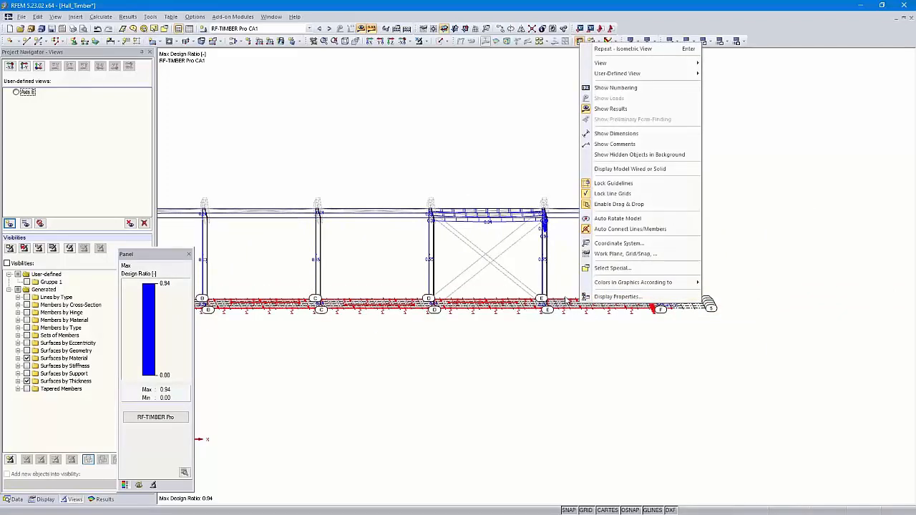
click(537, 332)
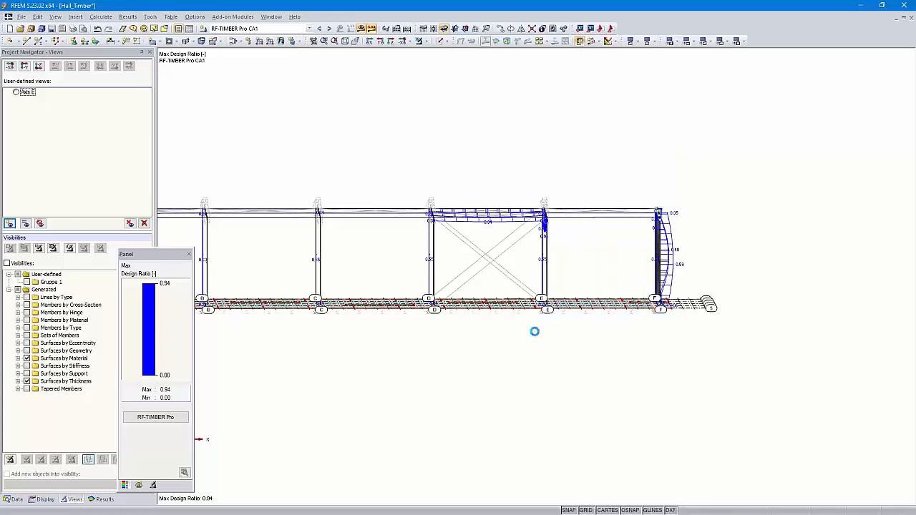
click(423, 42)
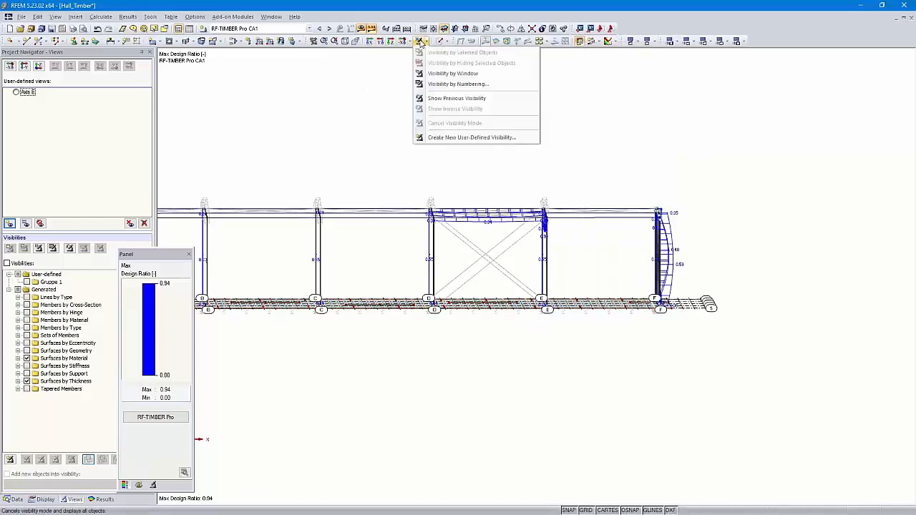
click(401, 125)
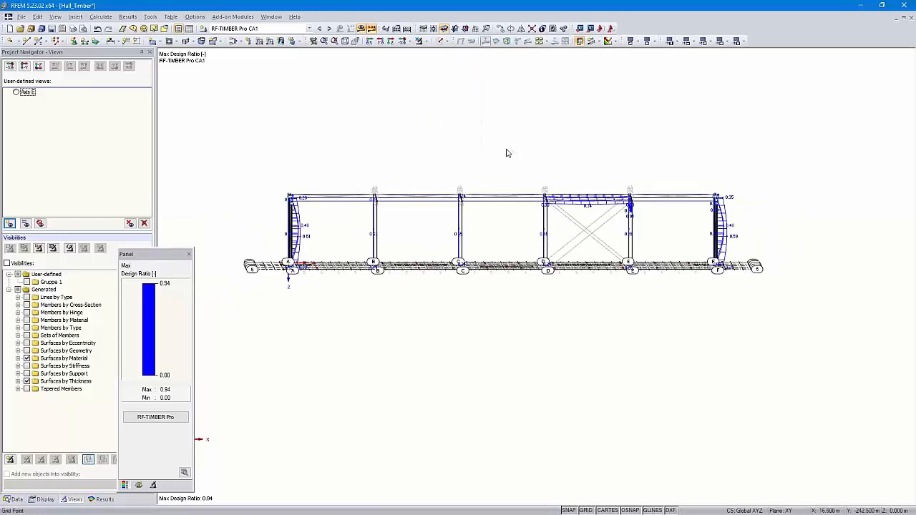
click(7, 263)
click(7, 263)
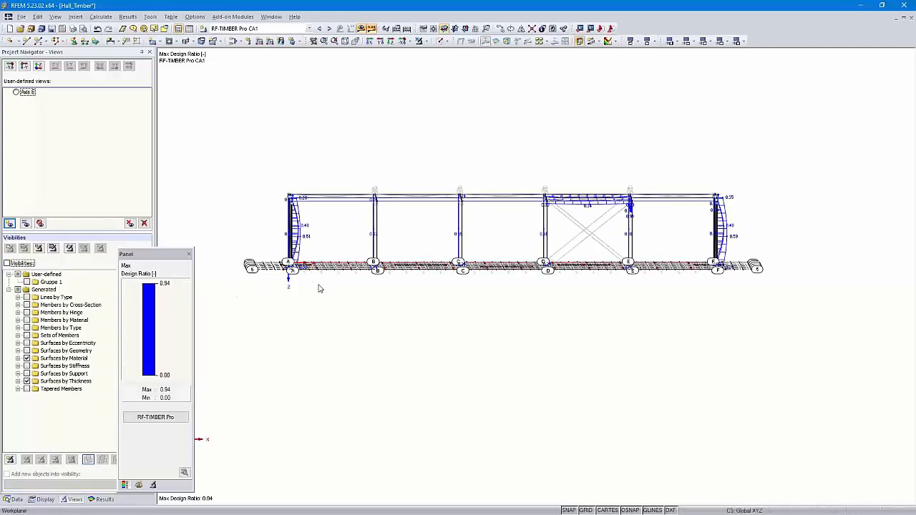
- Select the floor slab with a selection window, isolate it using Visibility by Selected Objects, and view it in plan along Z
ctrl+middle_drag(368, 305, 351, 364)
ctrl+middle_drag(275, 359, 315, 316)
drag(235, 307, 790, 244)
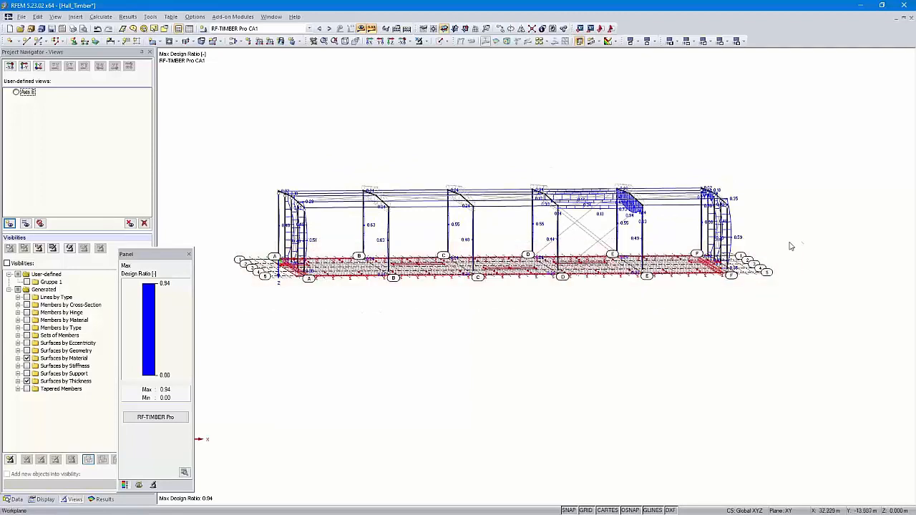
click(426, 42)
click(427, 54)
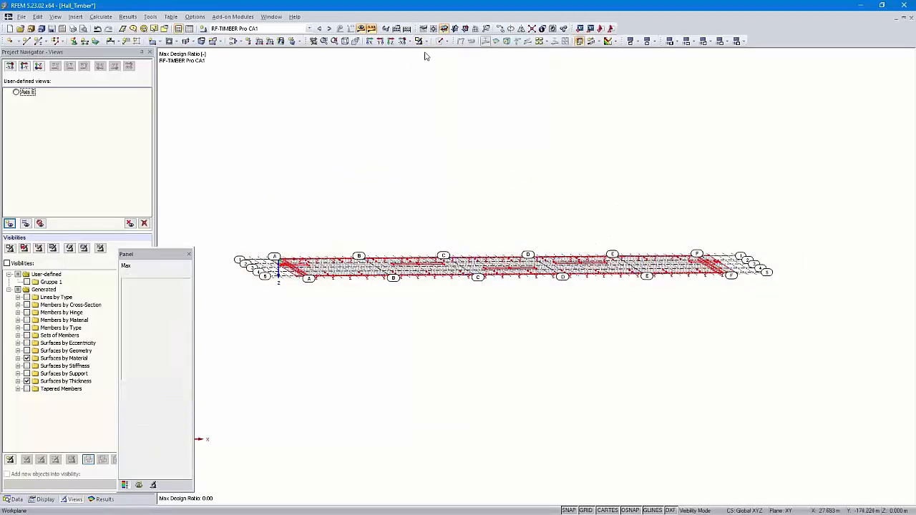
click(391, 41)
scroll(441, 217, down, 1)
scroll(442, 217, up, 1)
click(862, 214)
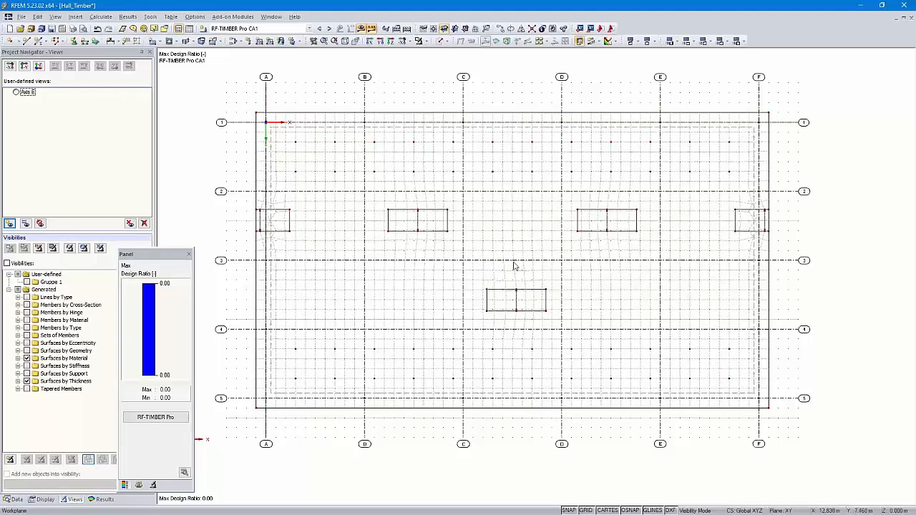
scroll(495, 262, down, 3)
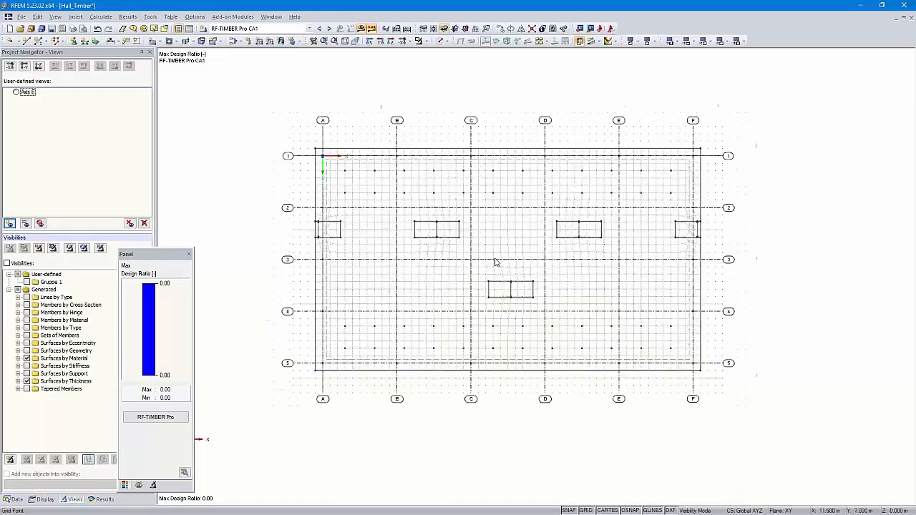
scroll(495, 262, up, 2)
scroll(494, 262, up, 1)
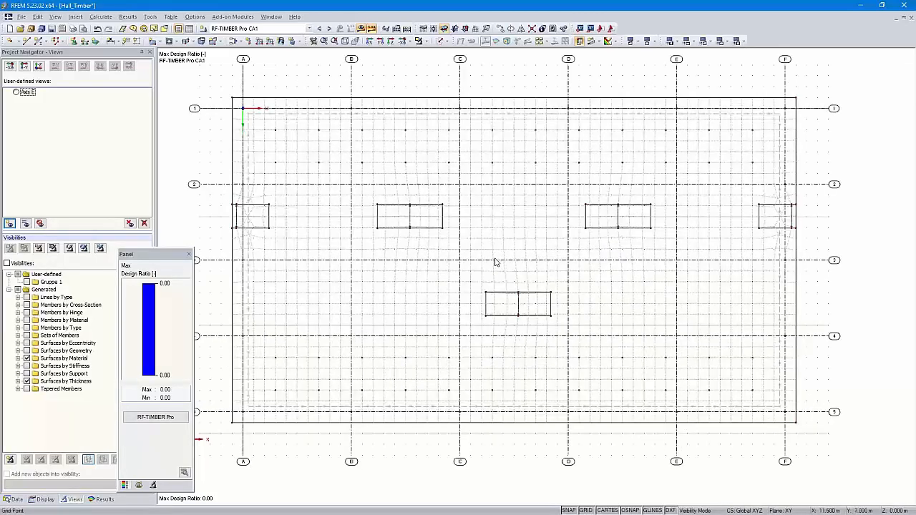
scroll(495, 262, down, 1)
scroll(495, 262, down, 1)
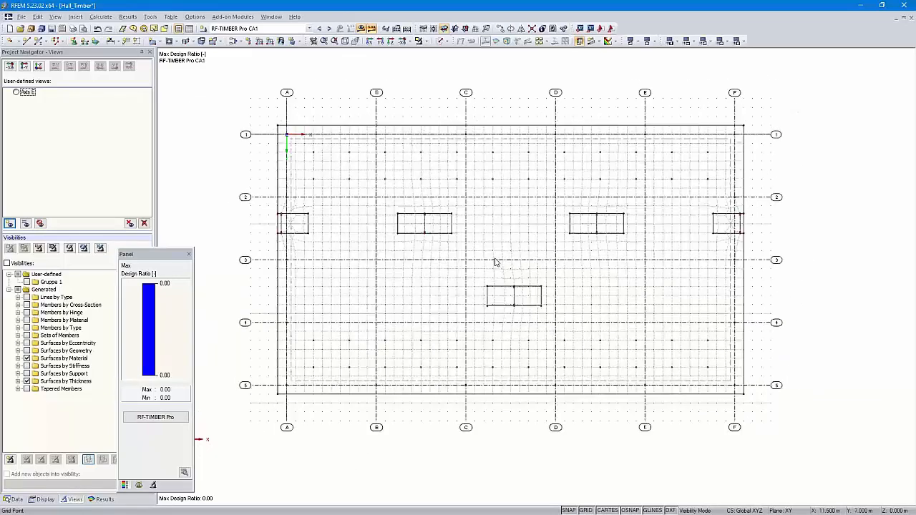
scroll(495, 261, up, 1)
scroll(494, 262, down, 2)
scroll(495, 262, up, 2)
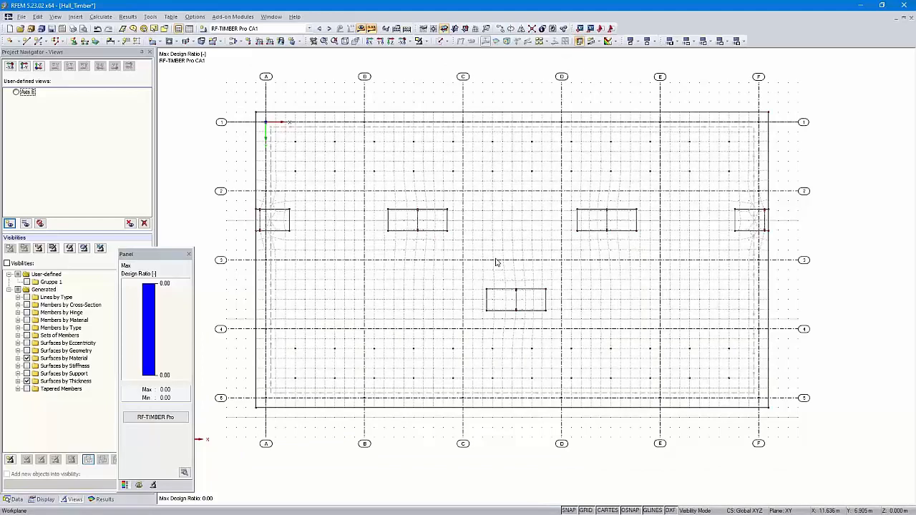
scroll(494, 263, up, 1)
scroll(501, 260, down, 2)
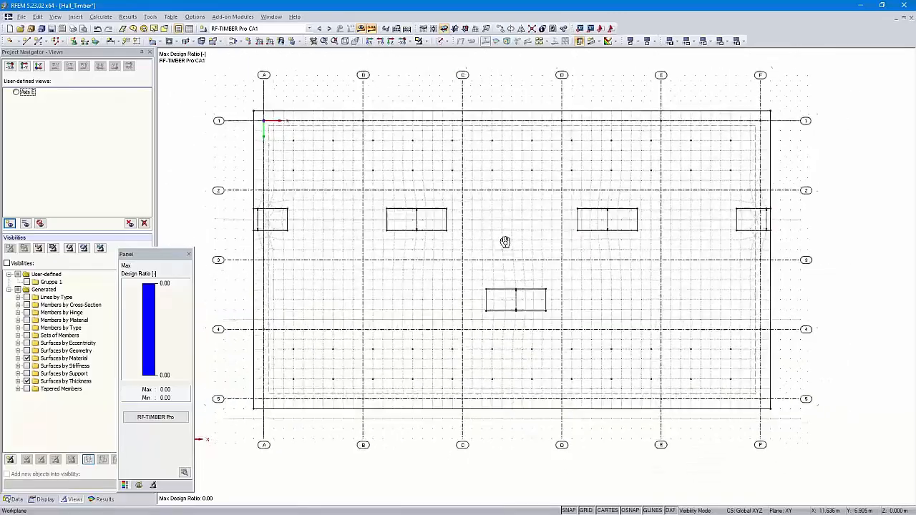
scroll(495, 307, up, 2)
scroll(502, 299, down, 2)
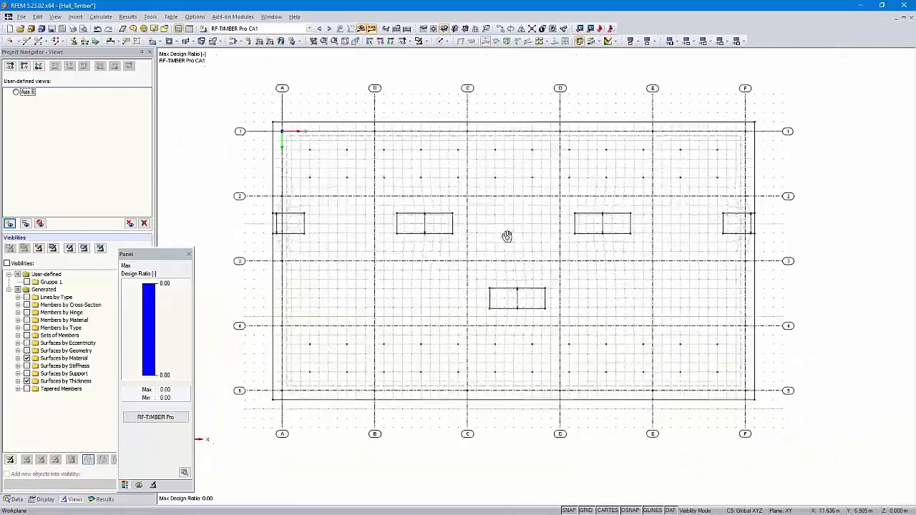
scroll(509, 280, up, 1)
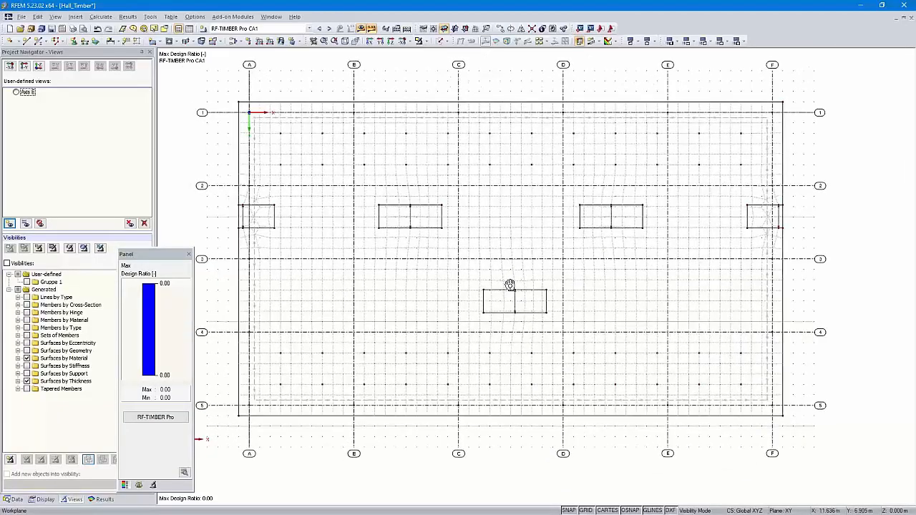
shift+middle_drag(509, 285, 573, 327)
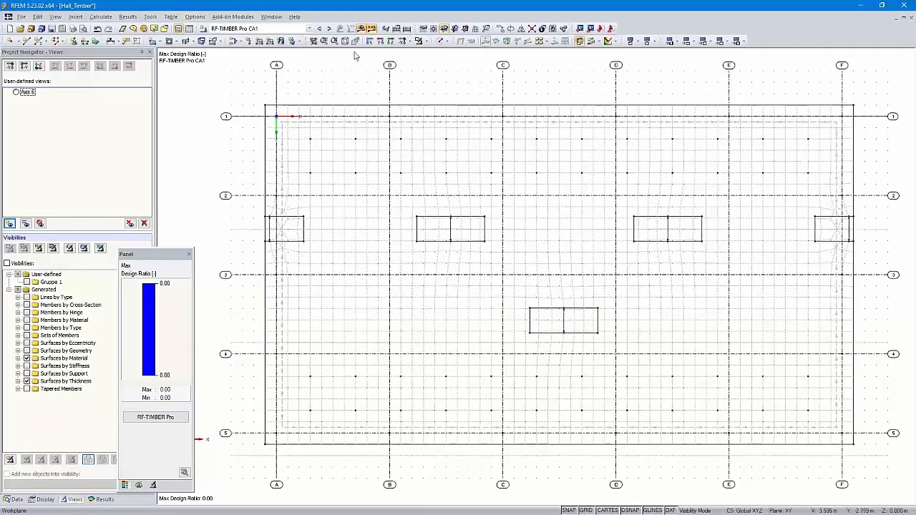
- Display the RF-CONCRETE Surfaces CA1 results on the isolated slab and bring up its longitudinal reinforcement result options
click(319, 29)
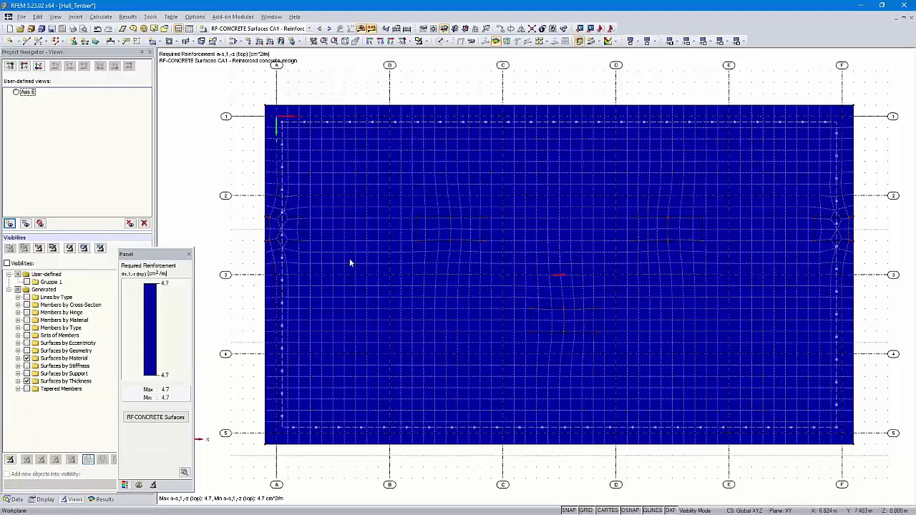
click(104, 500)
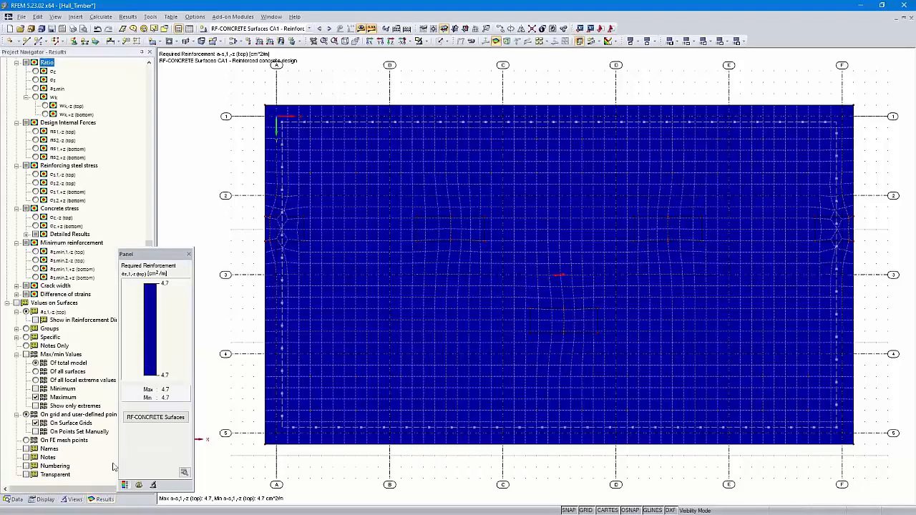
drag(153, 256, 174, 258)
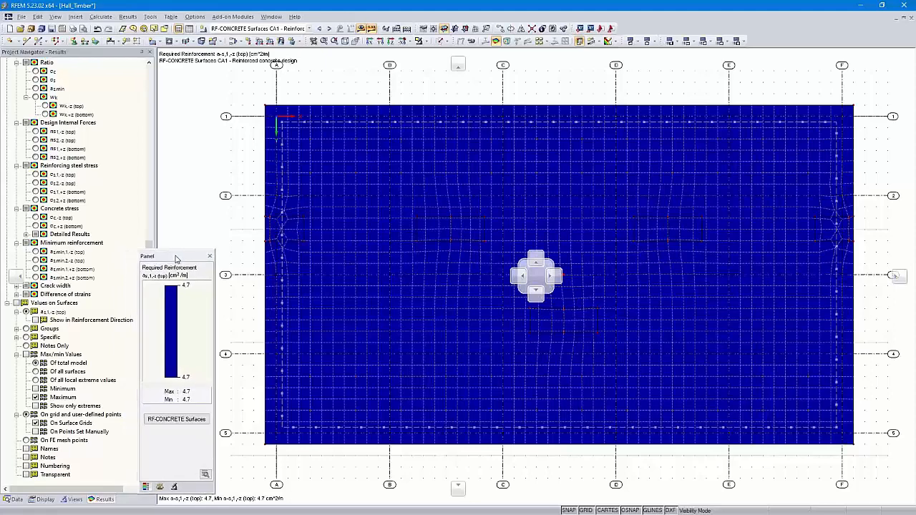
scroll(81, 179, up, 10)
scroll(81, 179, up, 2)
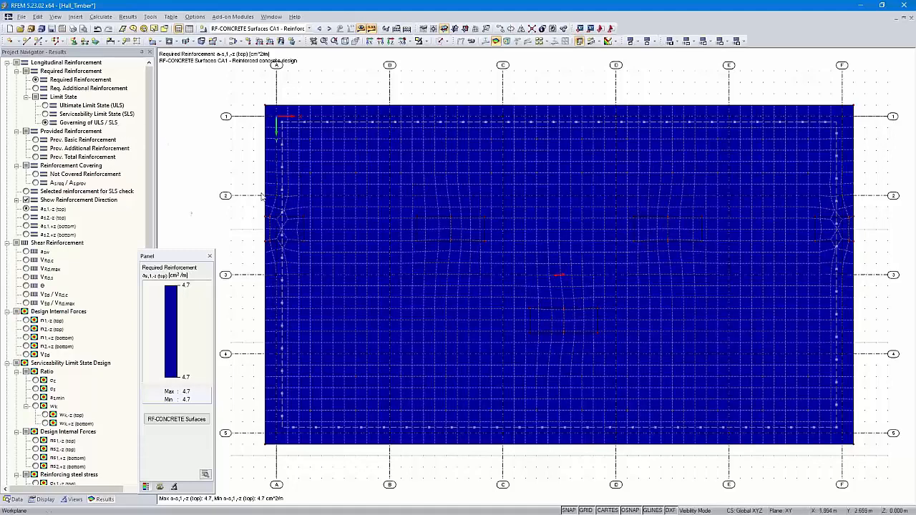
- Examine the slab's governing required reinforcement for a-s,2,-z (top) and a-s,1,+z (bottom), returning to a-s,1,-z (top)
click(27, 218)
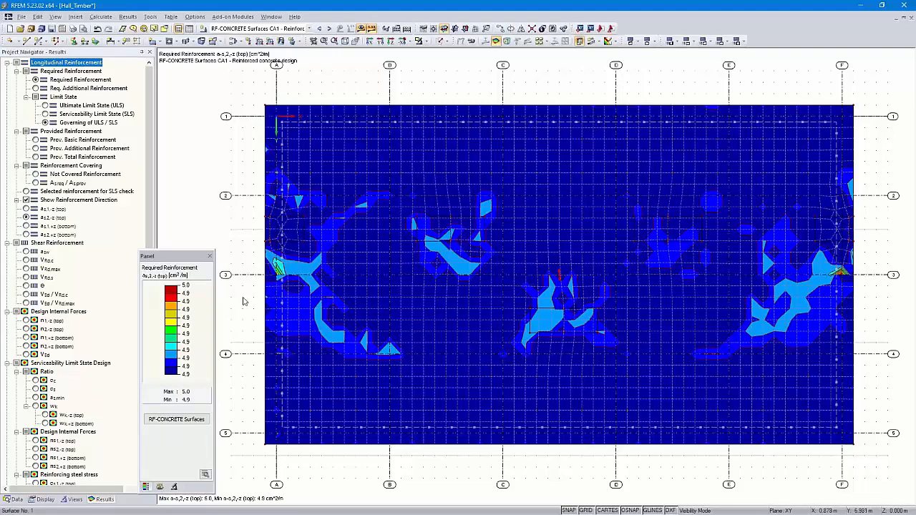
click(26, 226)
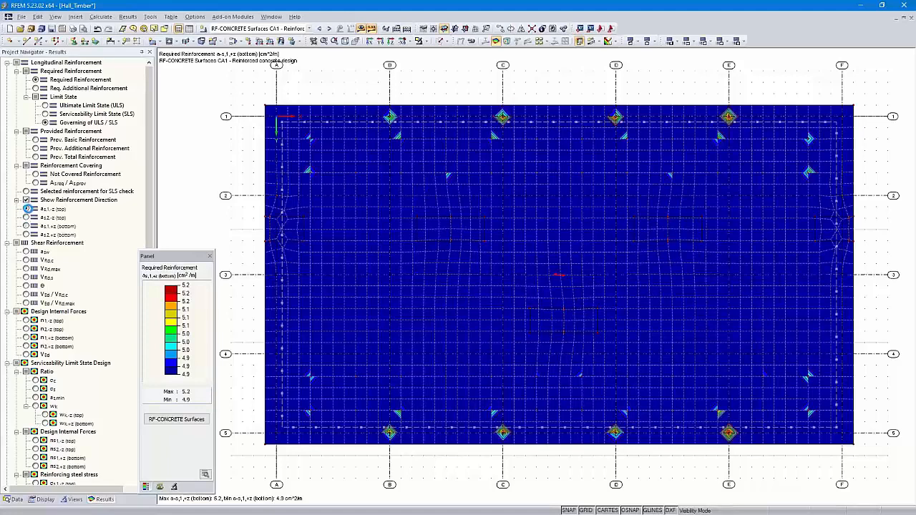
click(26, 209)
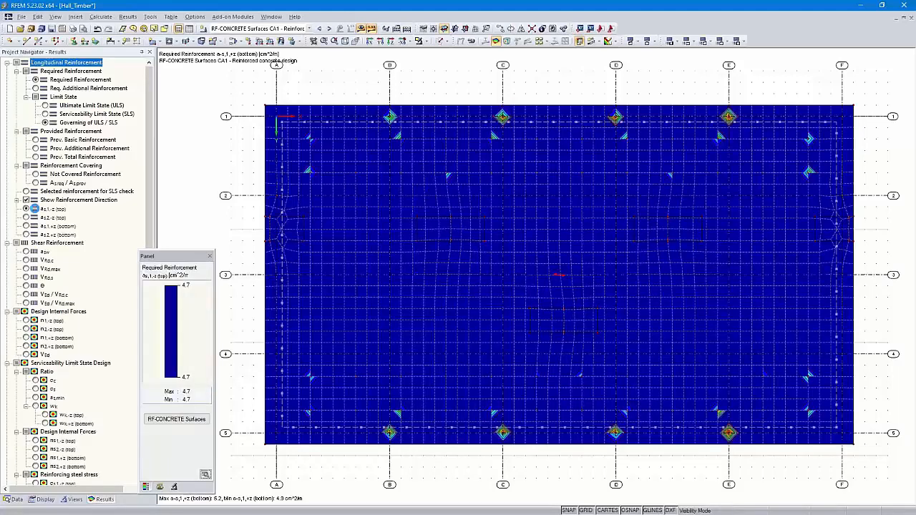
- Restrict the required reinforcement to Ultimate Limit State (ULS), compare a-s,2,-z (top), and return to a-s,1,-z (top)
click(45, 106)
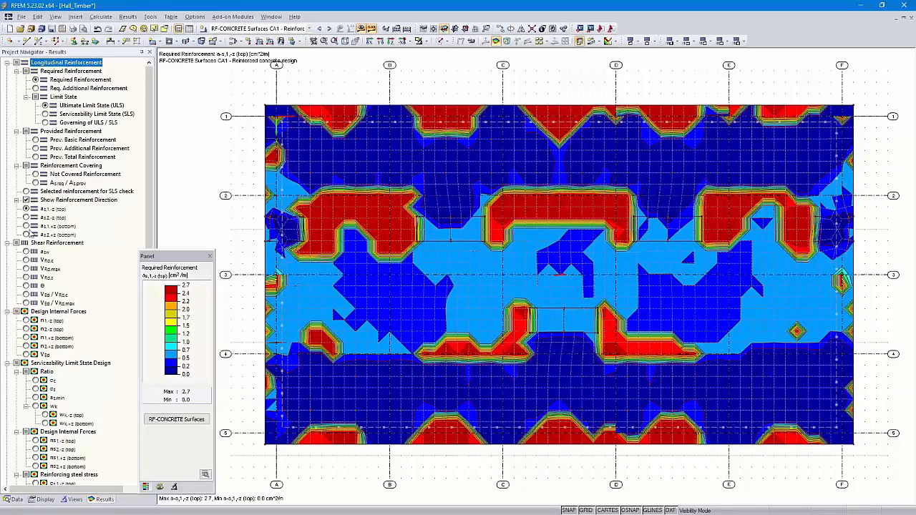
click(25, 217)
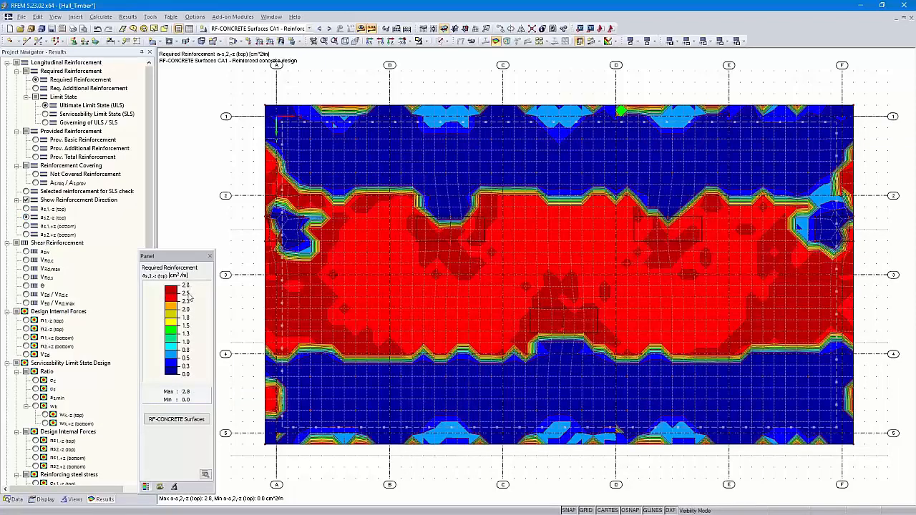
click(26, 208)
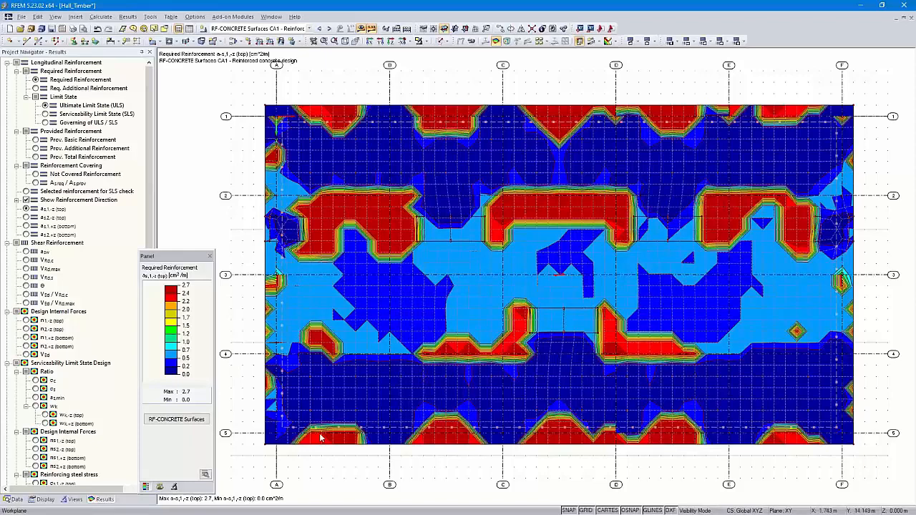
- Turn on Values on Surfaces for the slab's required reinforcement and display the results as isolines
scroll(60, 360, down, 12)
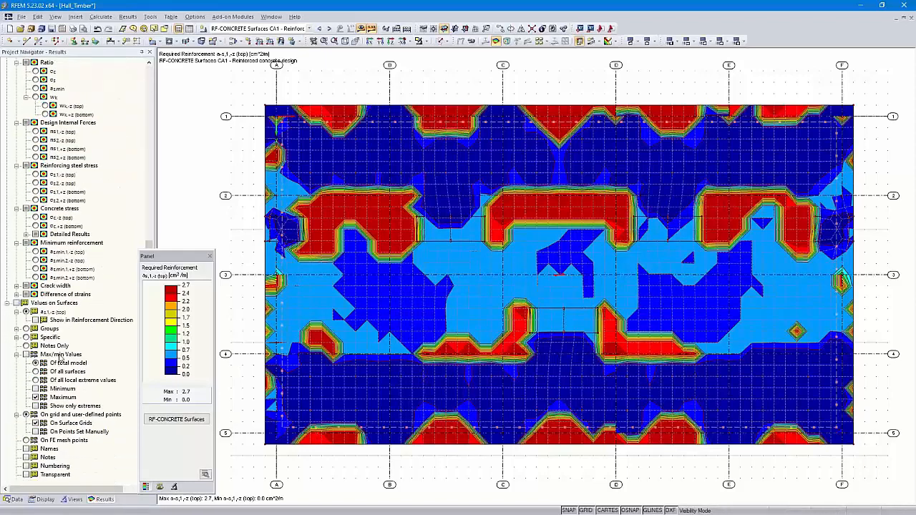
click(25, 303)
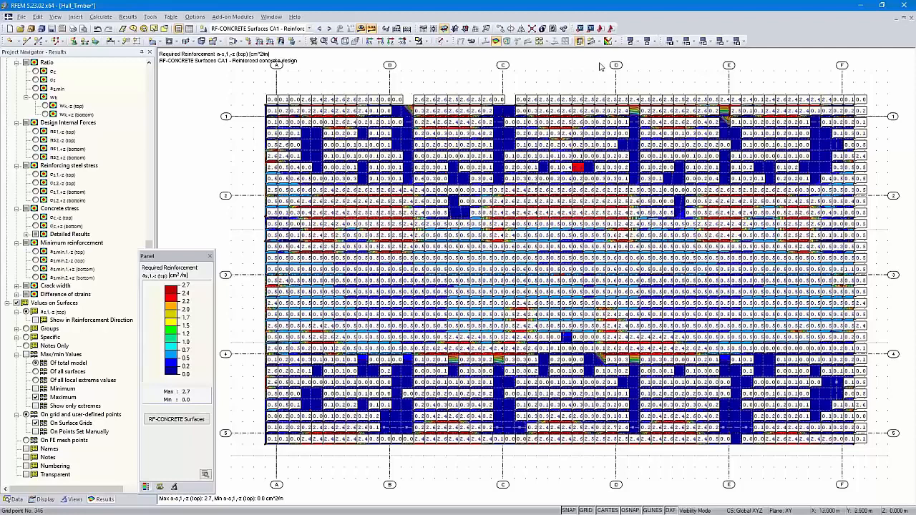
click(615, 42)
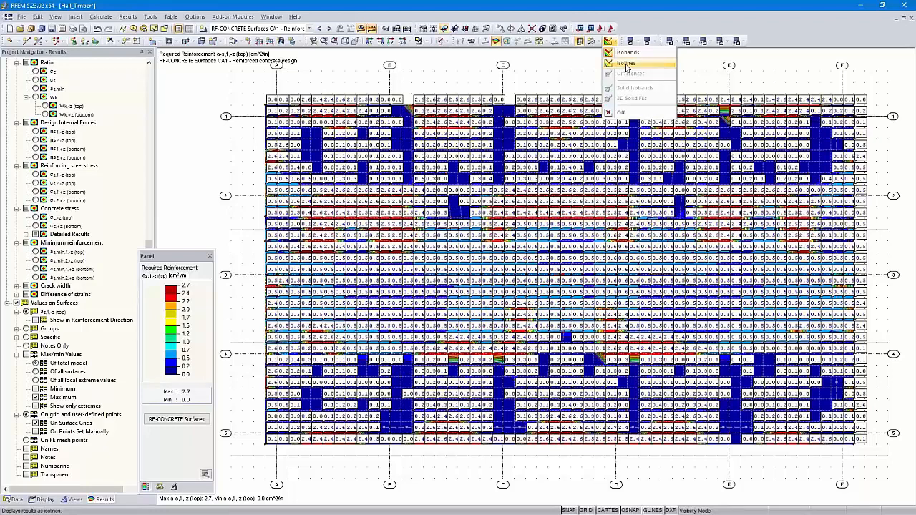
click(626, 65)
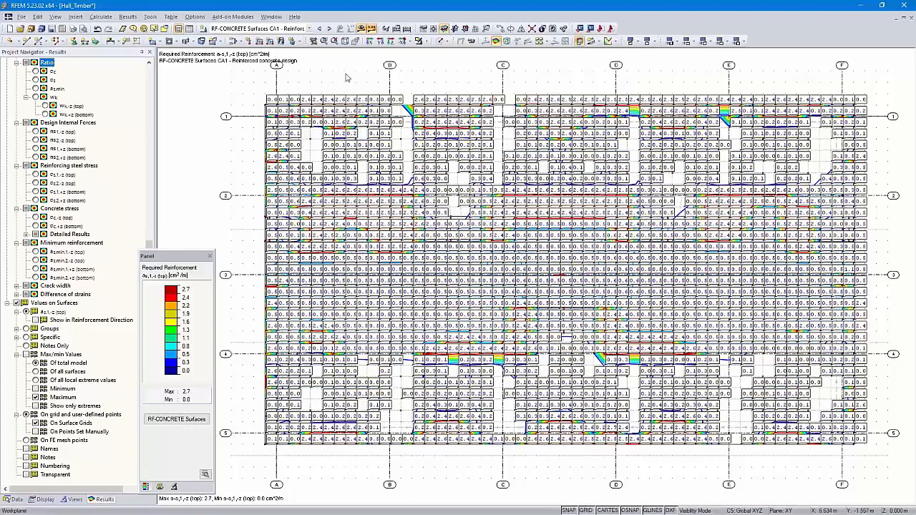
- Print the required reinforcement graphic to printout report PR1 using the full page height, and look through the report
click(74, 29)
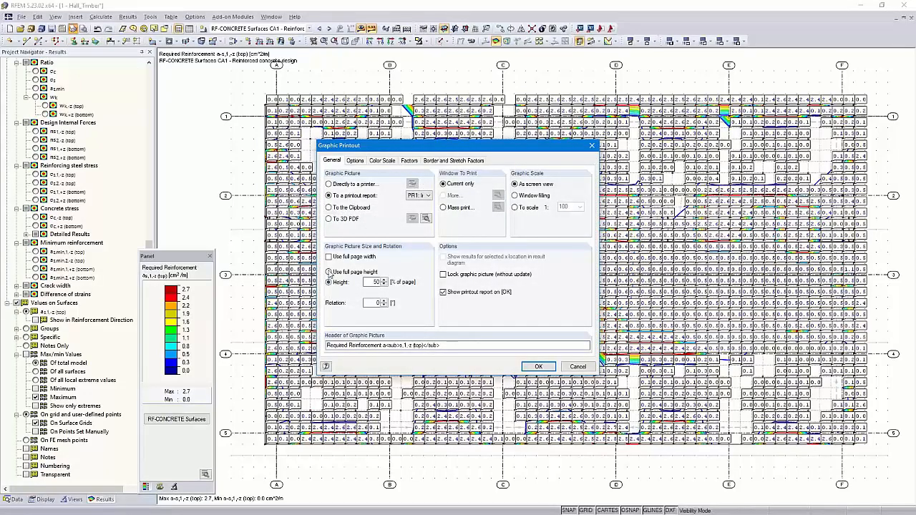
click(329, 272)
click(537, 366)
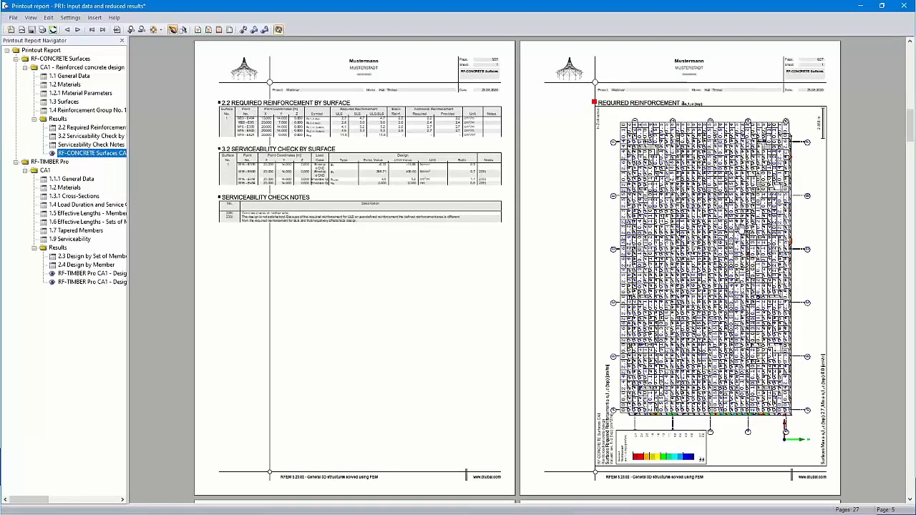
ctrl+scroll(741, 220, up, 1)
ctrl+scroll(567, 224, up, 1)
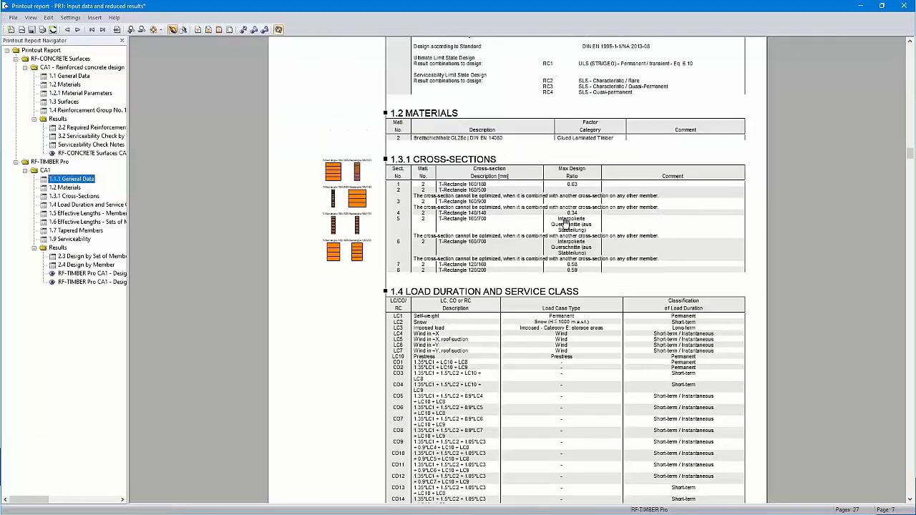
- View the required reinforcement graphic in the printout report, and close the report without saving it
click(91, 153)
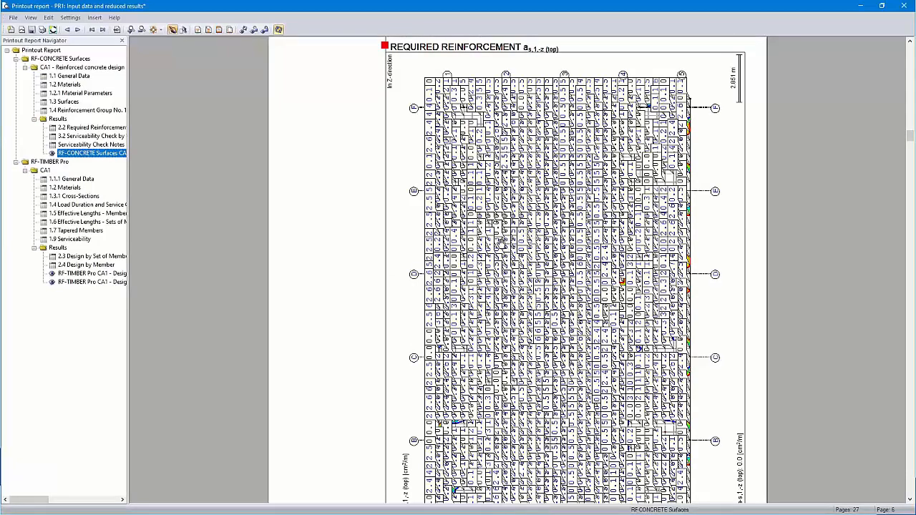
click(908, 6)
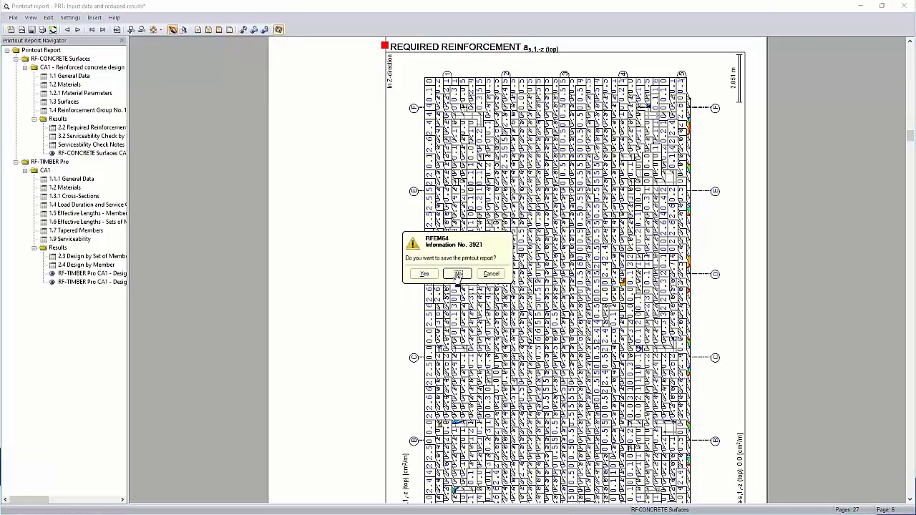
click(457, 274)
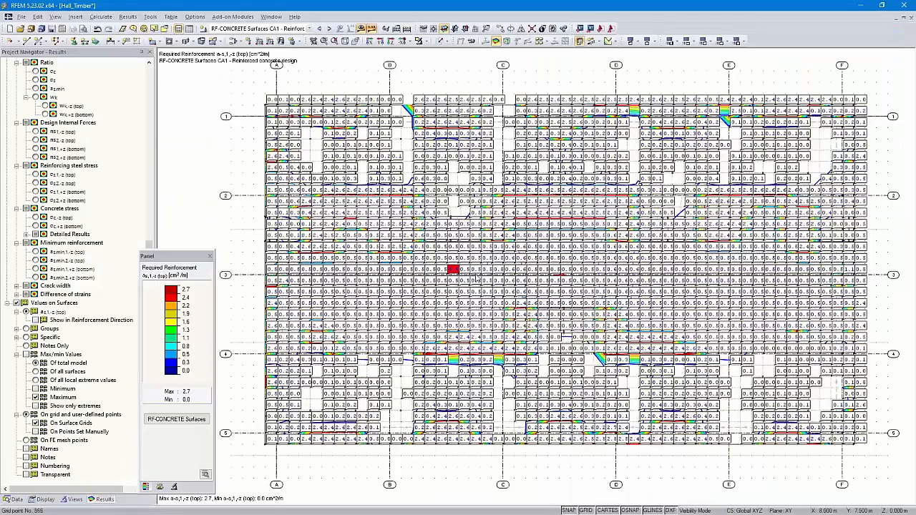
- In the display properties of Result Values on Surfaces, set the printout report's text color for positive values to black
right_click(557, 261)
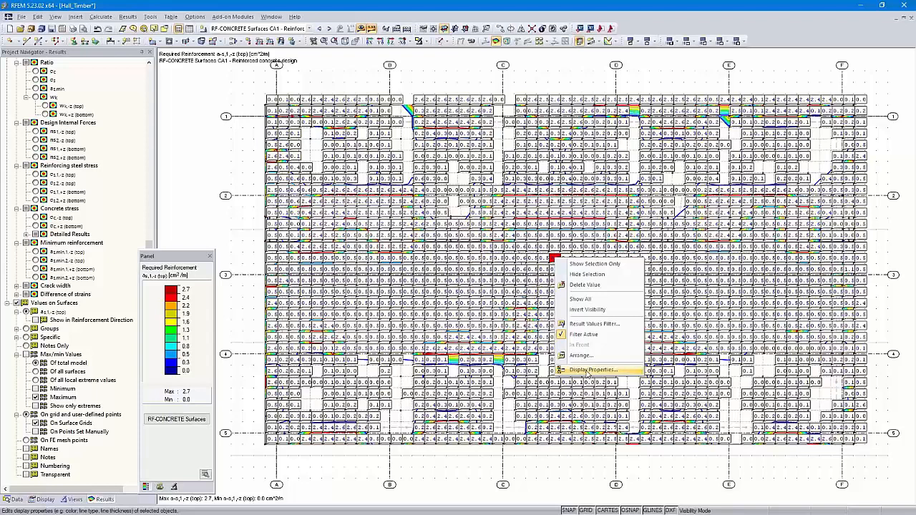
click(583, 371)
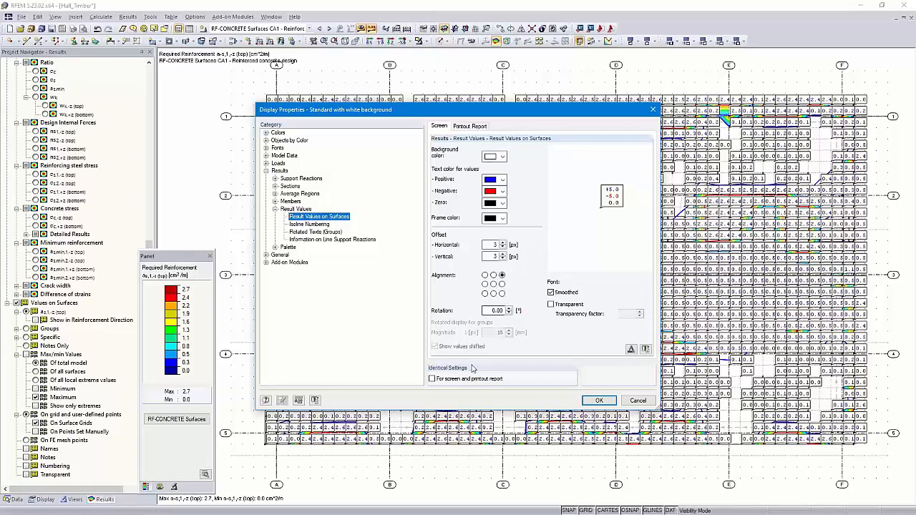
click(477, 129)
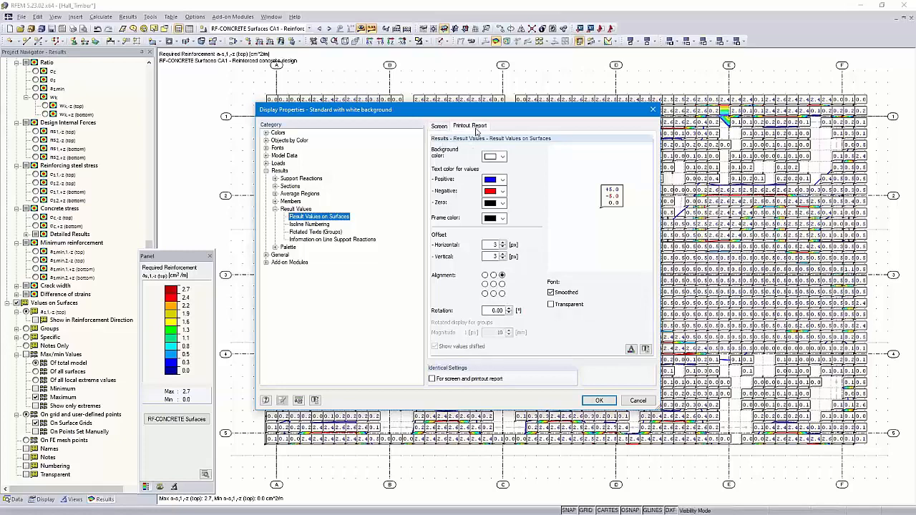
click(438, 126)
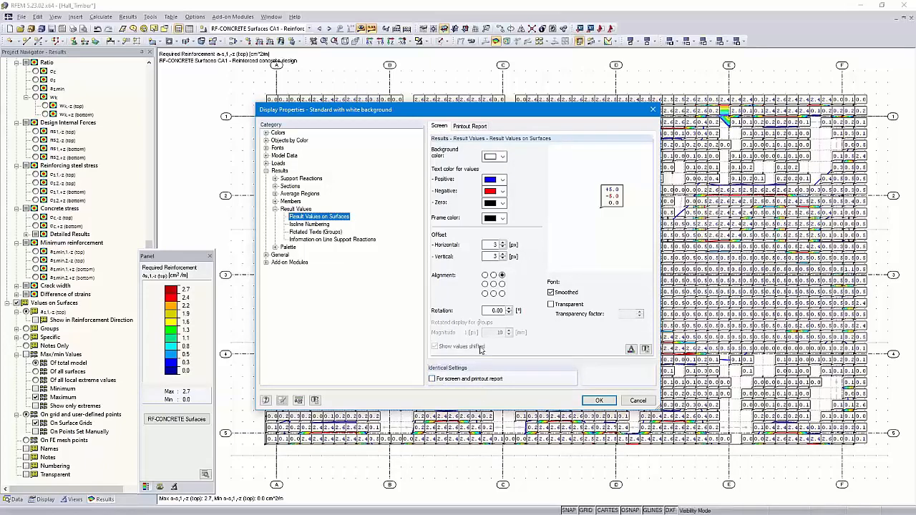
click(469, 126)
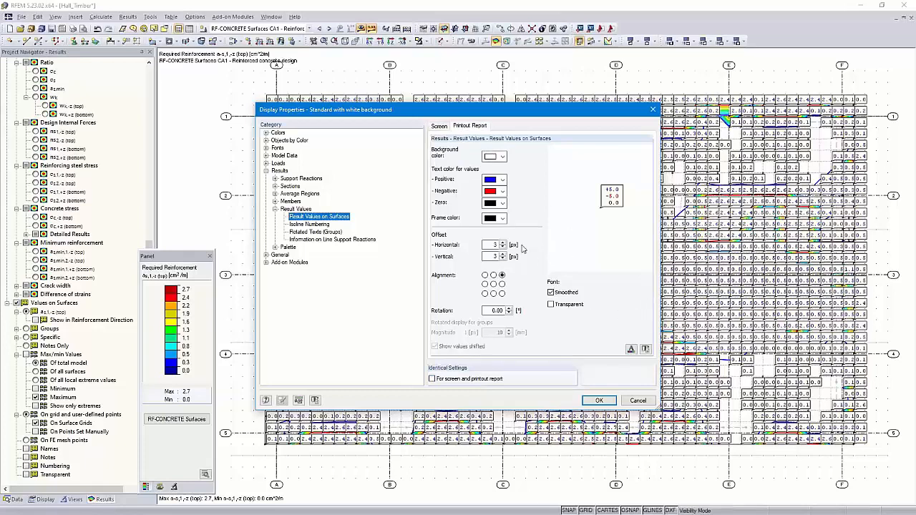
click(503, 180)
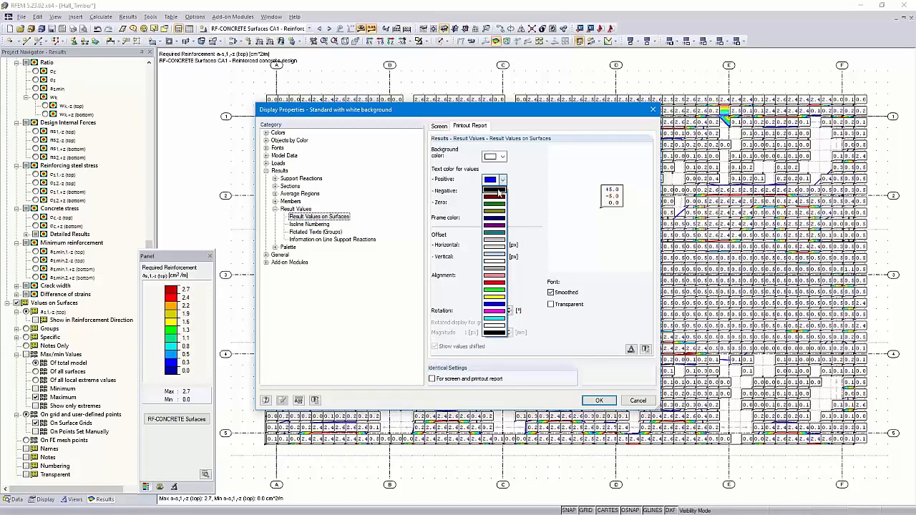
click(498, 189)
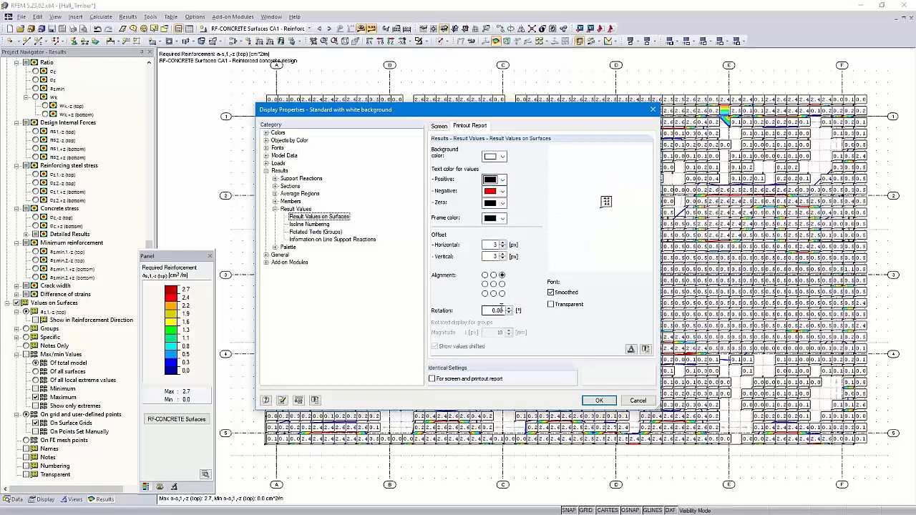
- Set the horizontal and vertical offset of the printed surface values to 0 px and center their alignment
double_click(494, 245)
text(0)
key(Tab)
text(0)
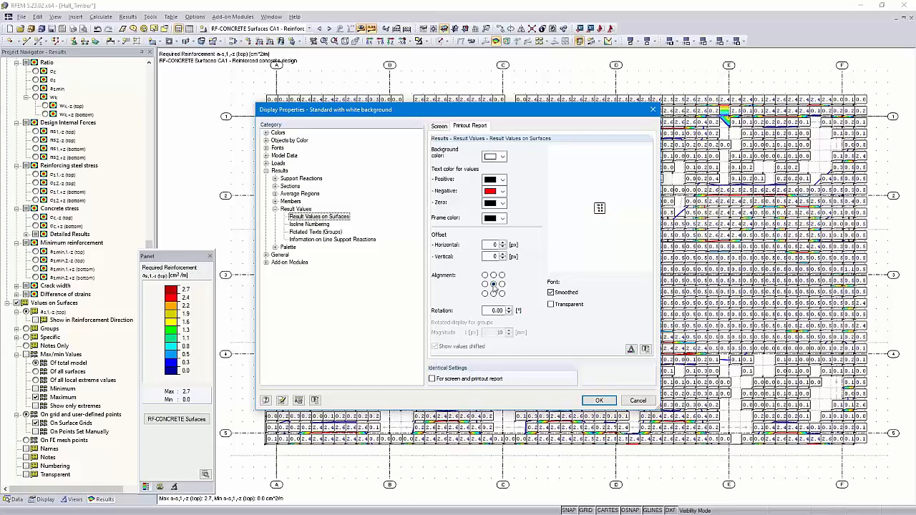
- Set the font size of the printed surface values to 4 and apply the display properties
click(631, 349)
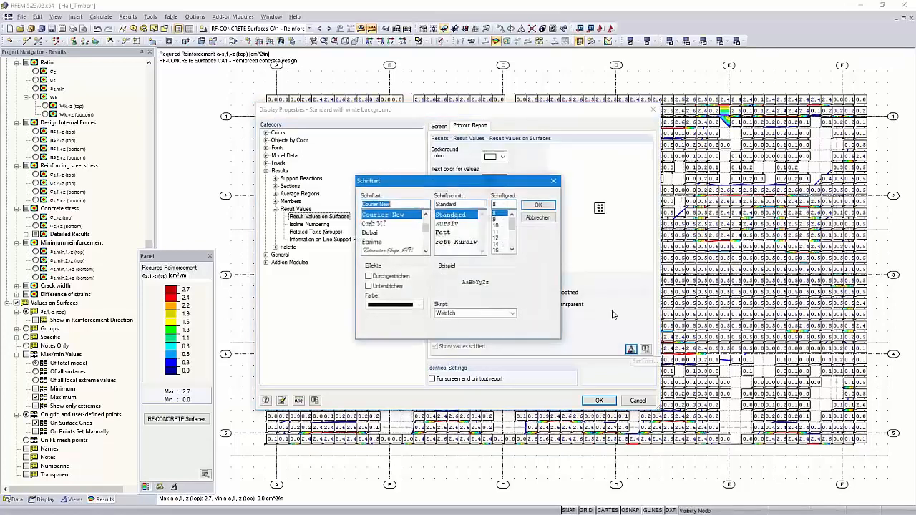
click(502, 204)
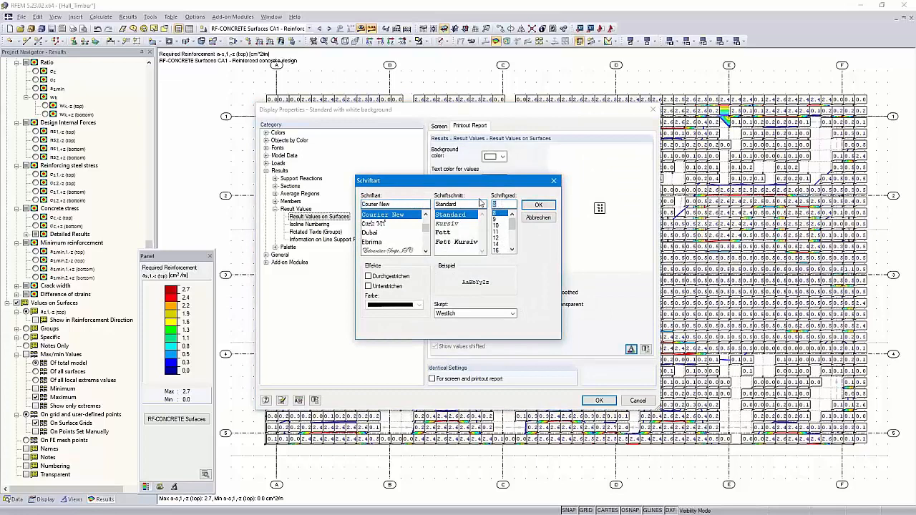
text(4)
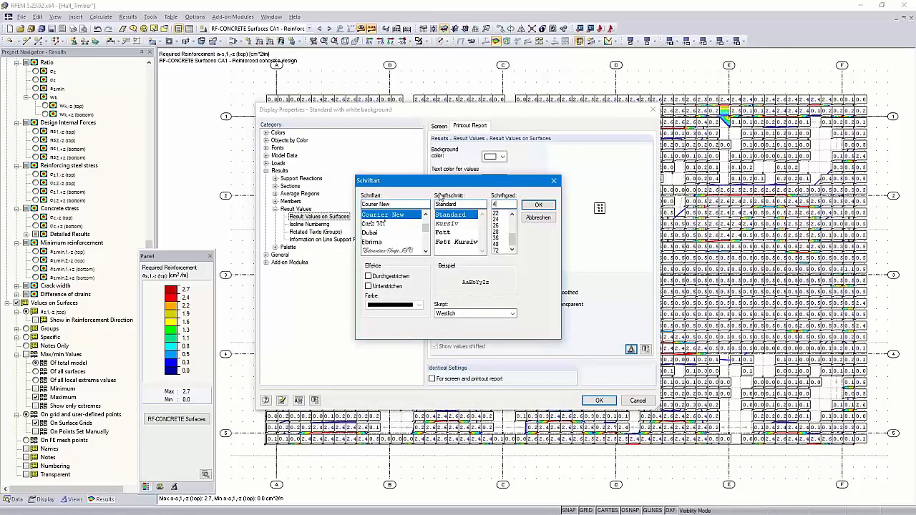
click(535, 207)
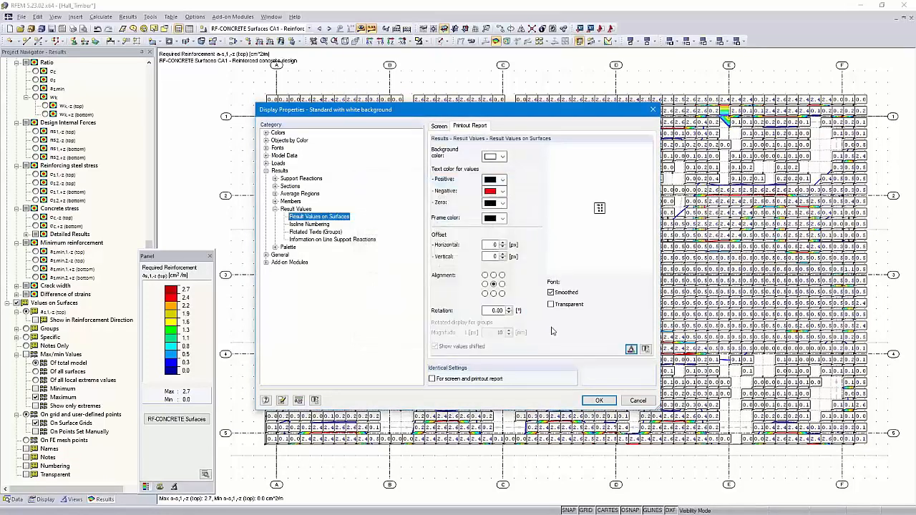
click(599, 402)
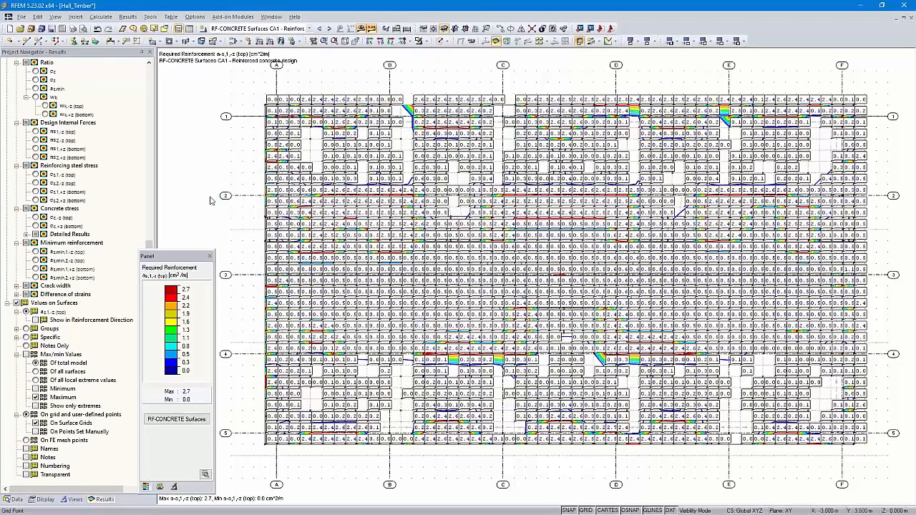
- Print the required reinforcement graphic to report PR1 to check the surface values' legibility, and close the report without saving
click(73, 29)
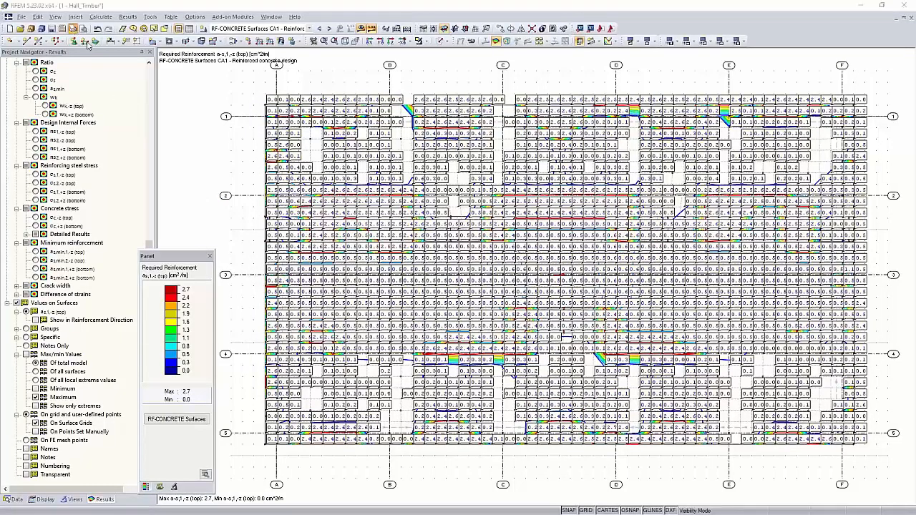
click(537, 367)
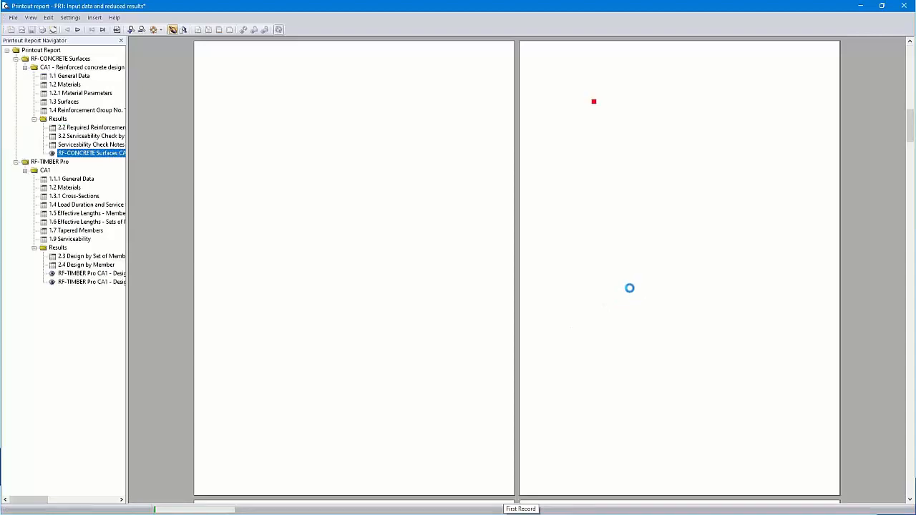
ctrl+scroll(735, 172, up, 2)
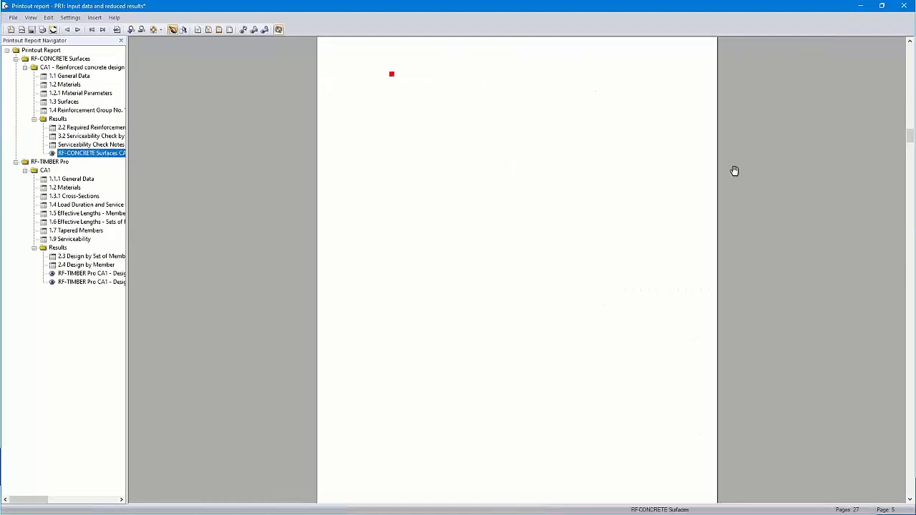
ctrl+scroll(539, 185, up, 1)
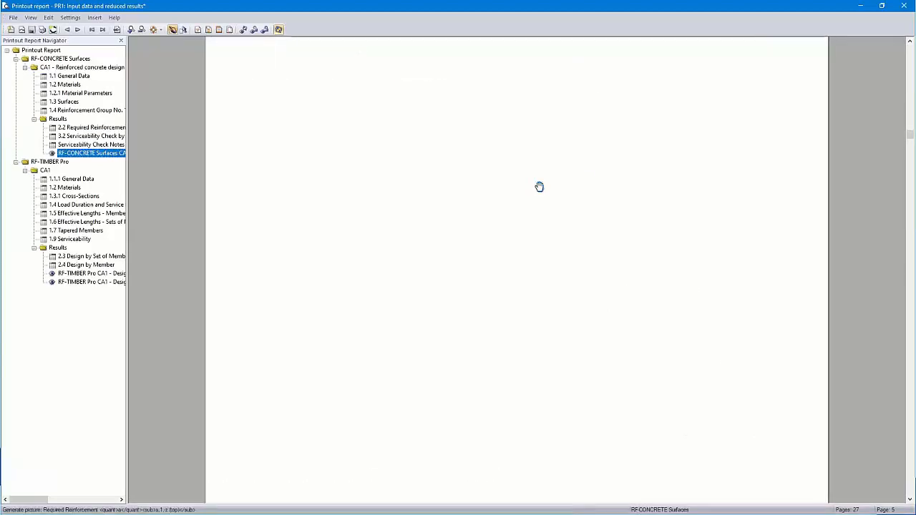
ctrl+scroll(489, 223, up, 1)
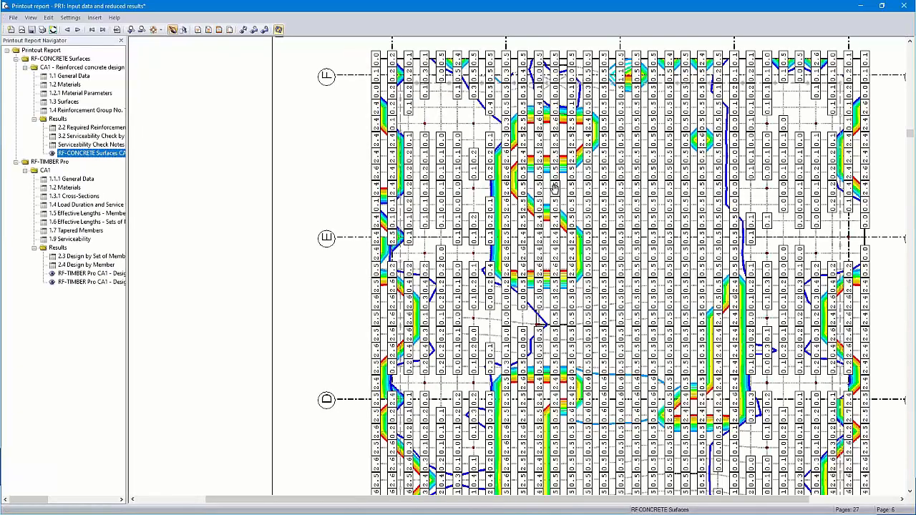
scroll(555, 189, up, 1)
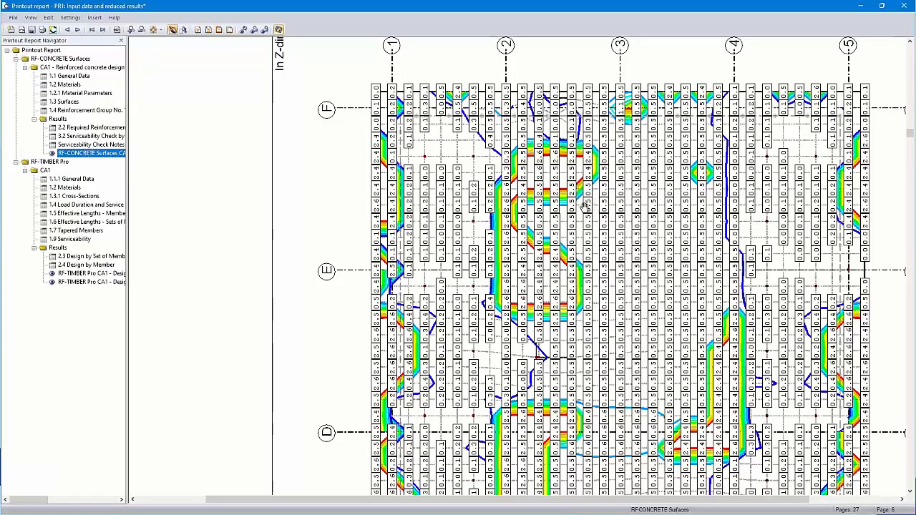
scroll(620, 229, up, 2)
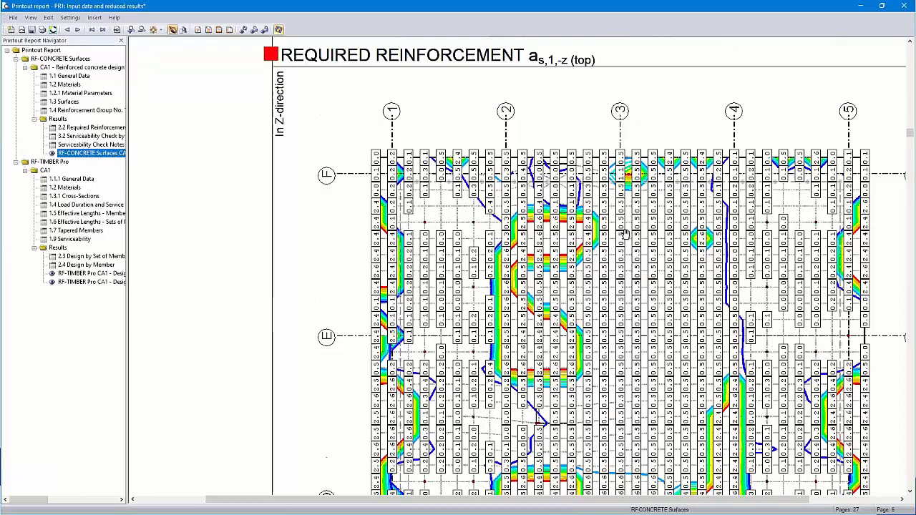
scroll(625, 233, down, 10)
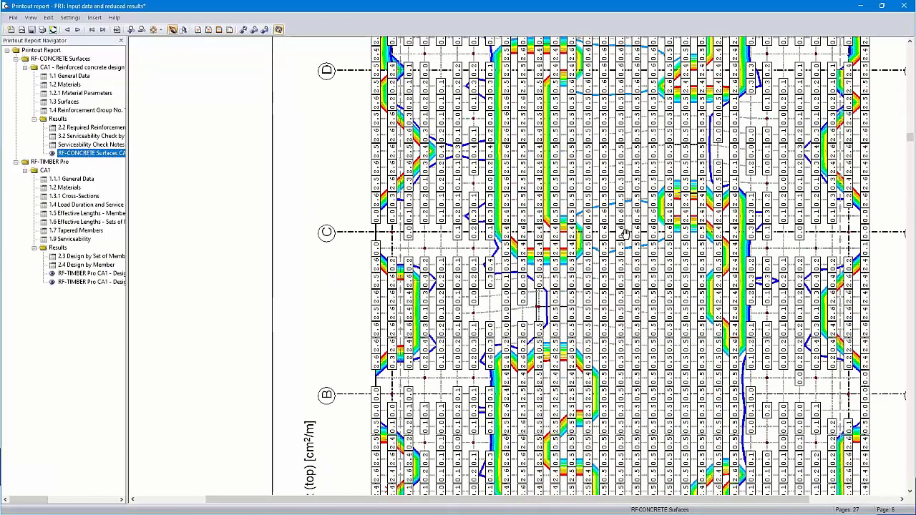
click(905, 6)
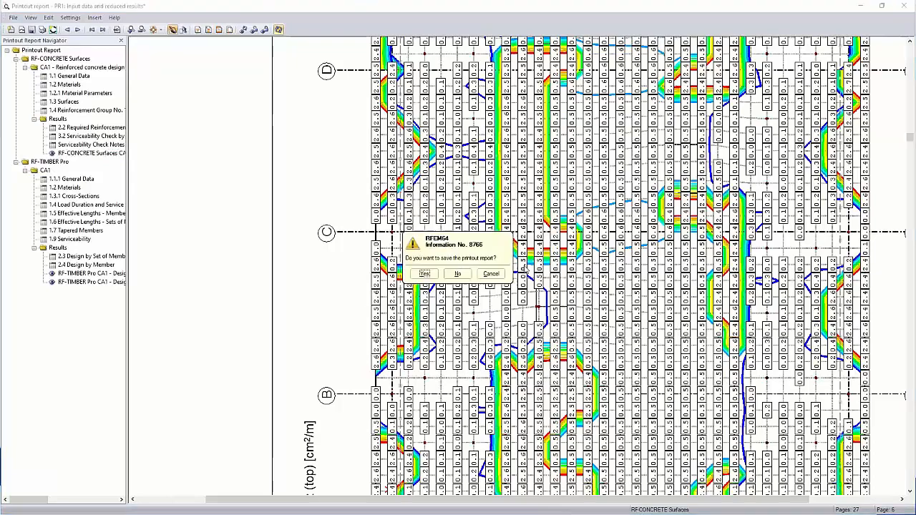
click(457, 274)
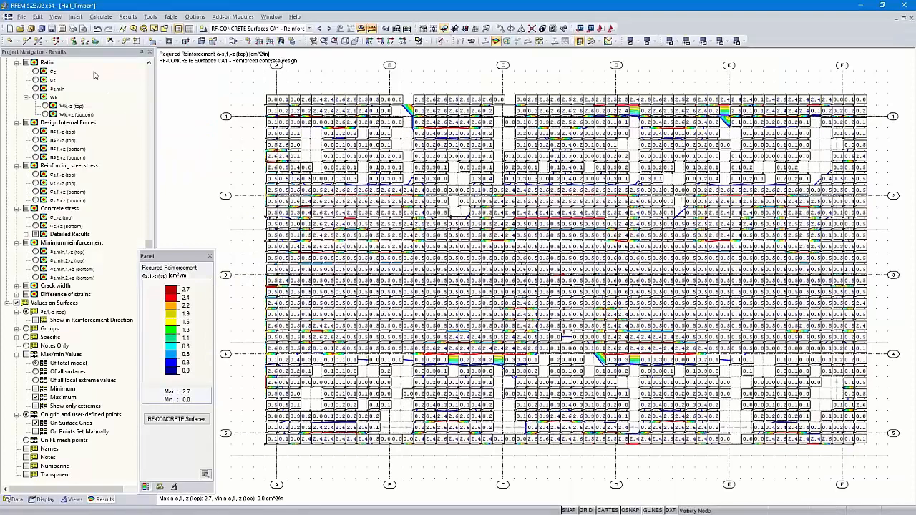
- Start a graphic printout to report PR1 as a mass print and open its result graphics settings
scroll(69, 149, up, 12)
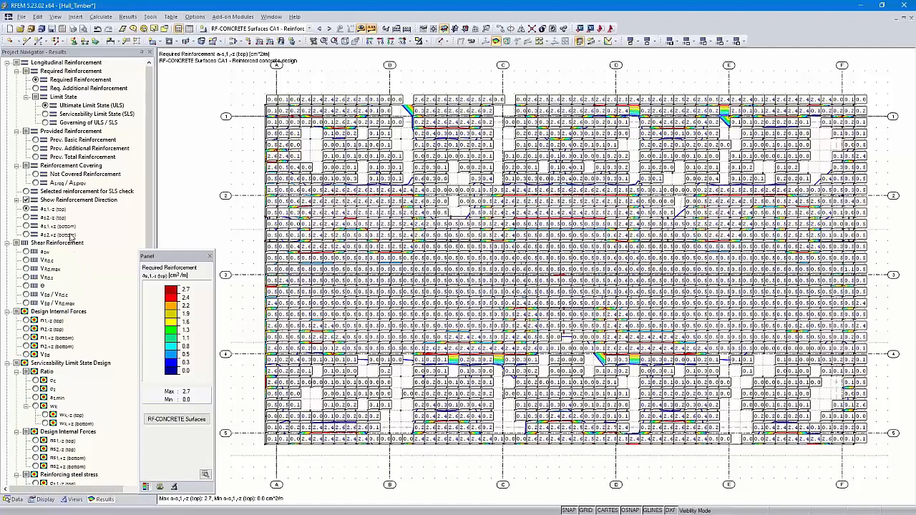
click(72, 29)
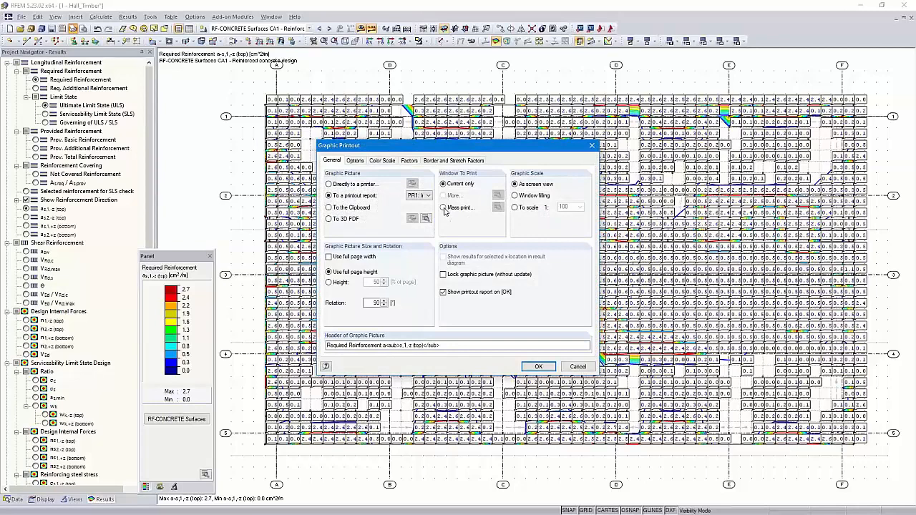
click(443, 208)
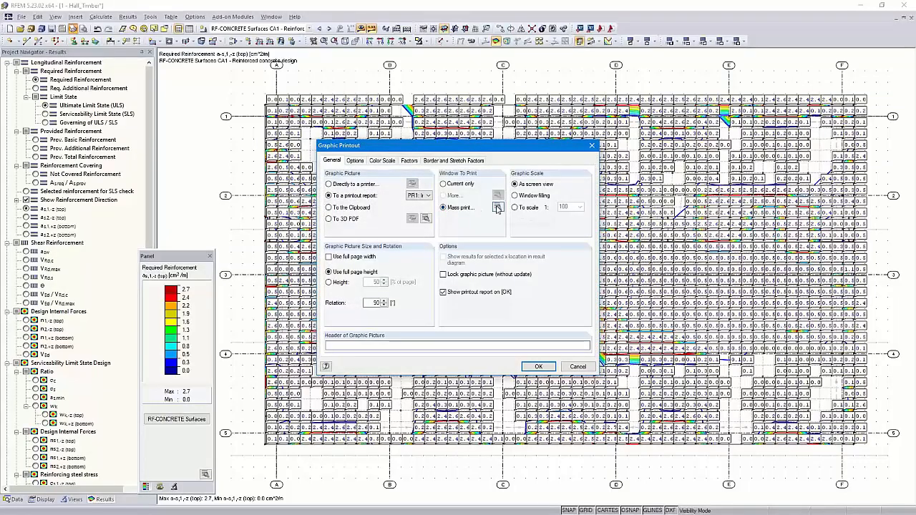
click(498, 207)
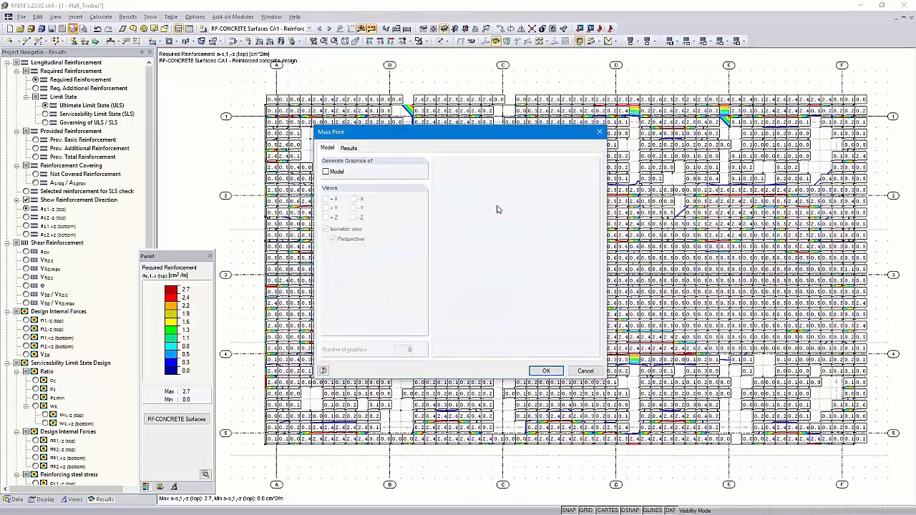
click(350, 149)
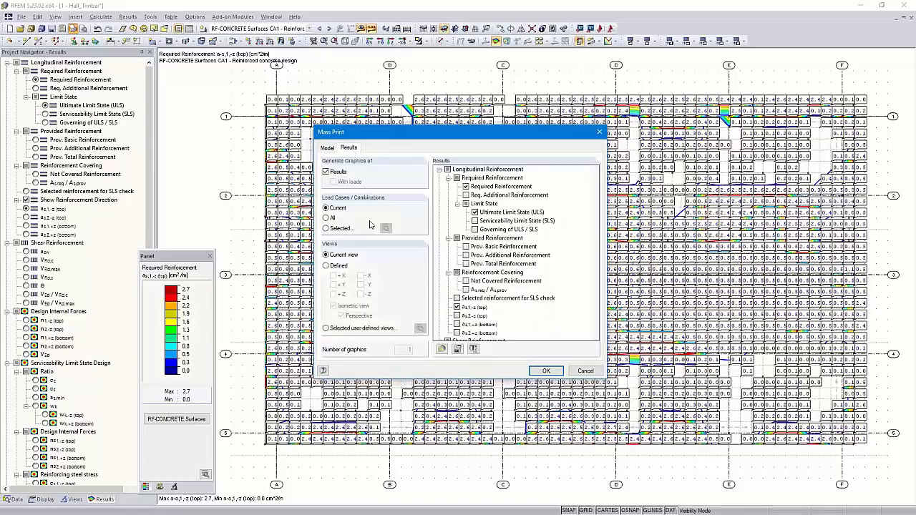
- Limit the mass print to selected load cases and choose CA1 RF-CONCRETE Surfaces for display
click(325, 229)
click(386, 228)
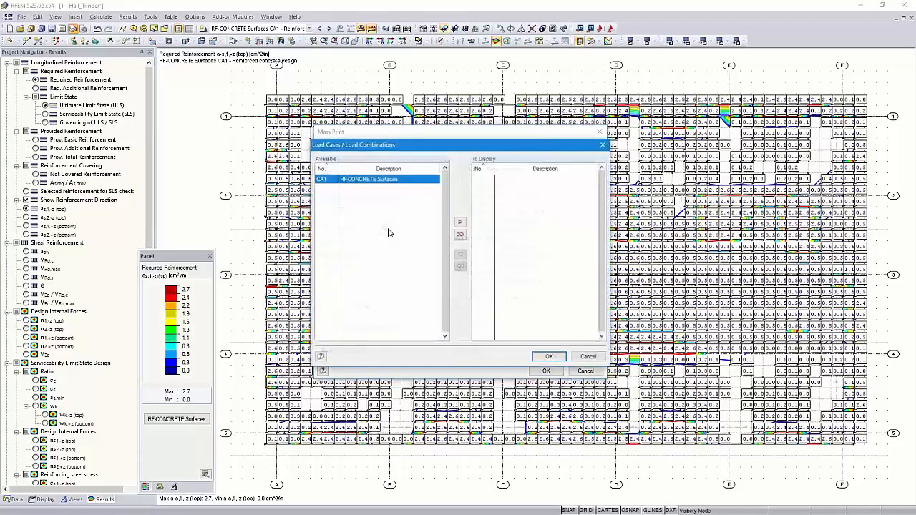
double_click(365, 180)
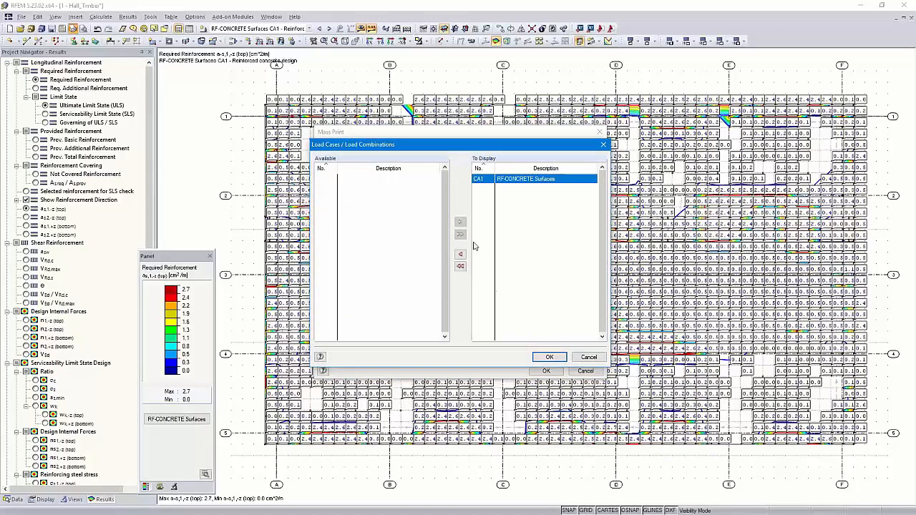
click(549, 356)
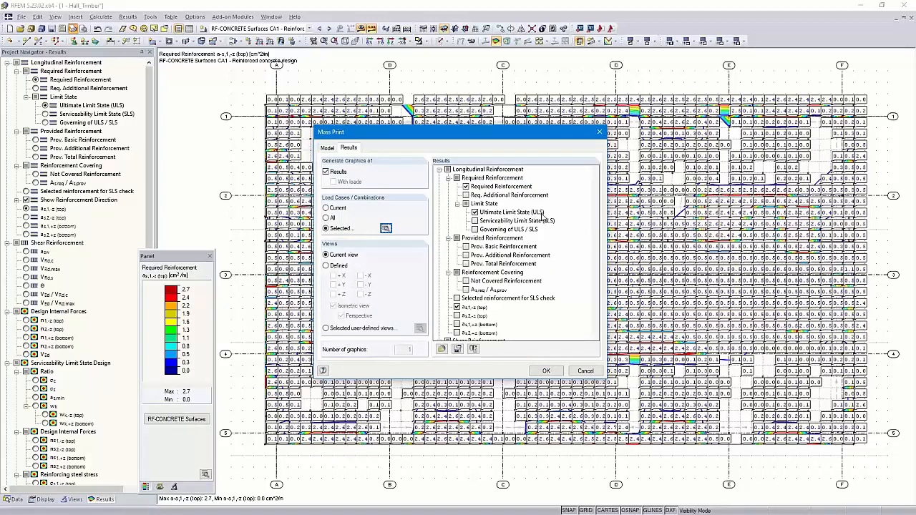
- Add required reinforcement as,2,-z (top), as,1,+z (bottom) and as,2,+z (bottom) to the mass print and send the graphics to report PR1
scroll(485, 293, down, 1)
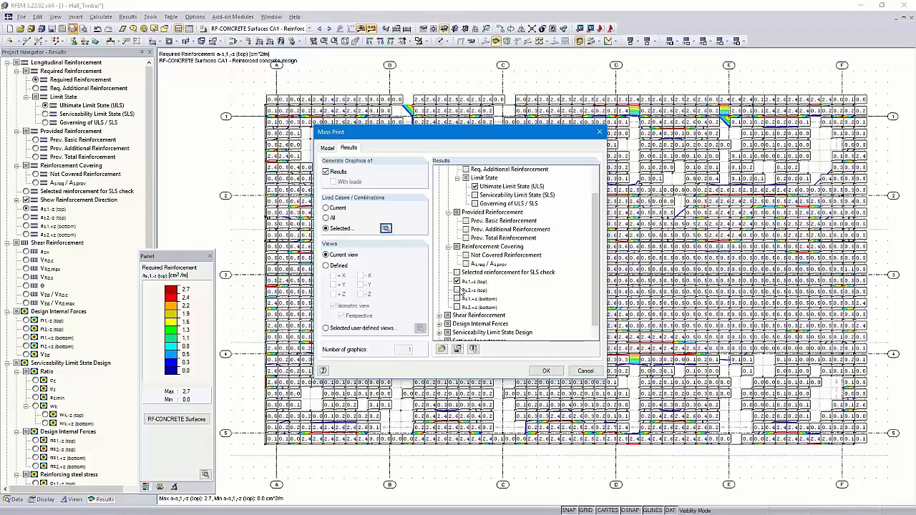
click(457, 290)
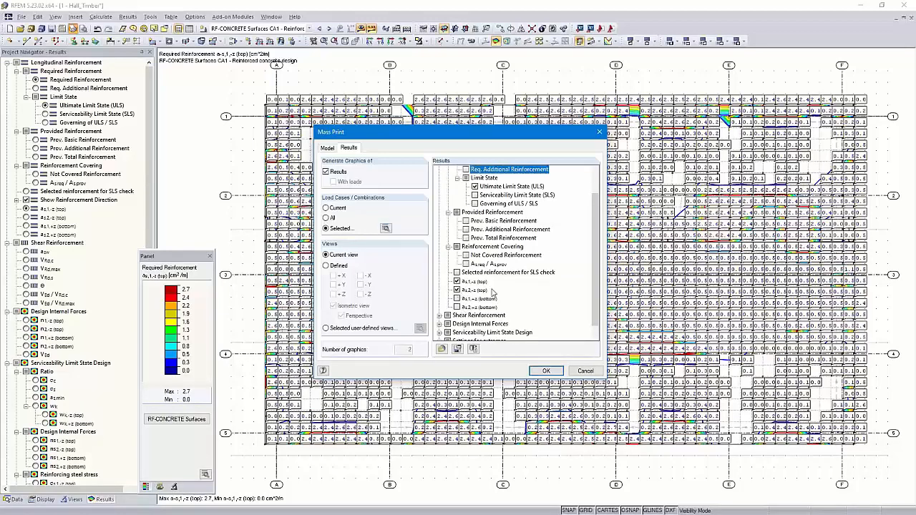
click(458, 307)
scroll(503, 295, down, 1)
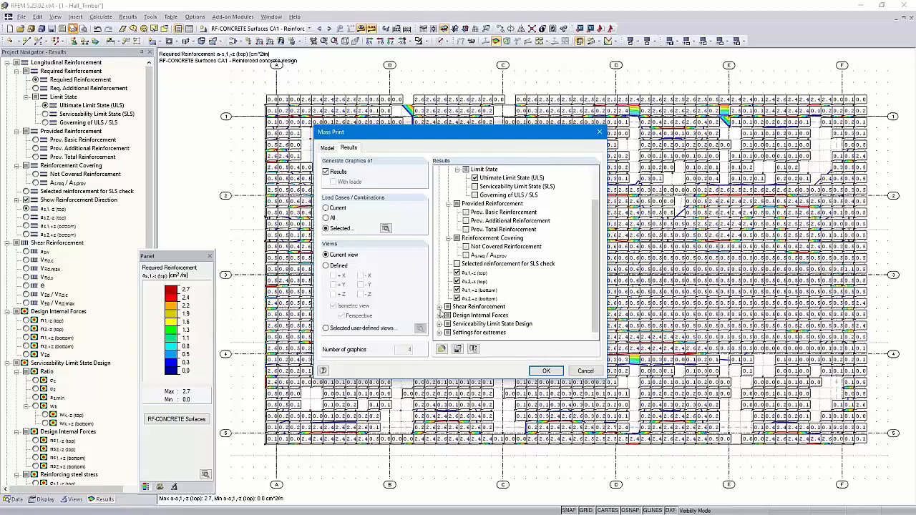
click(439, 307)
click(439, 273)
click(545, 371)
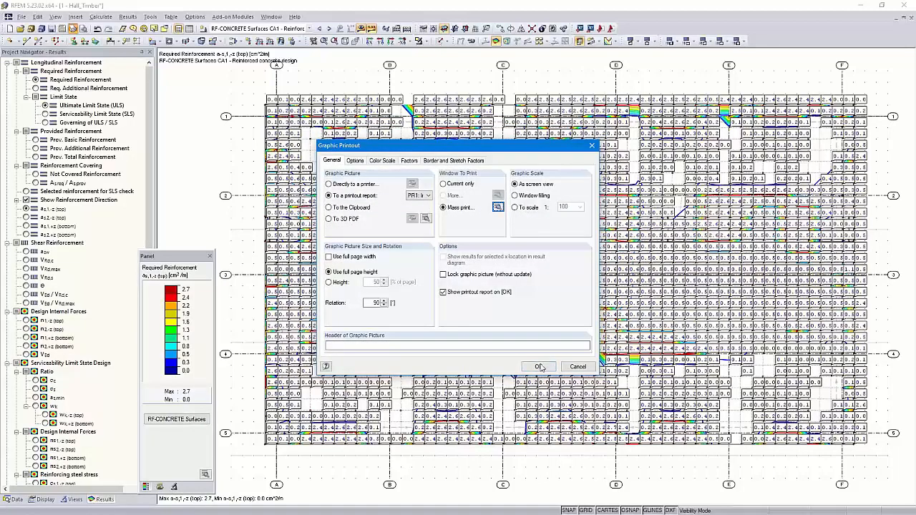
click(539, 368)
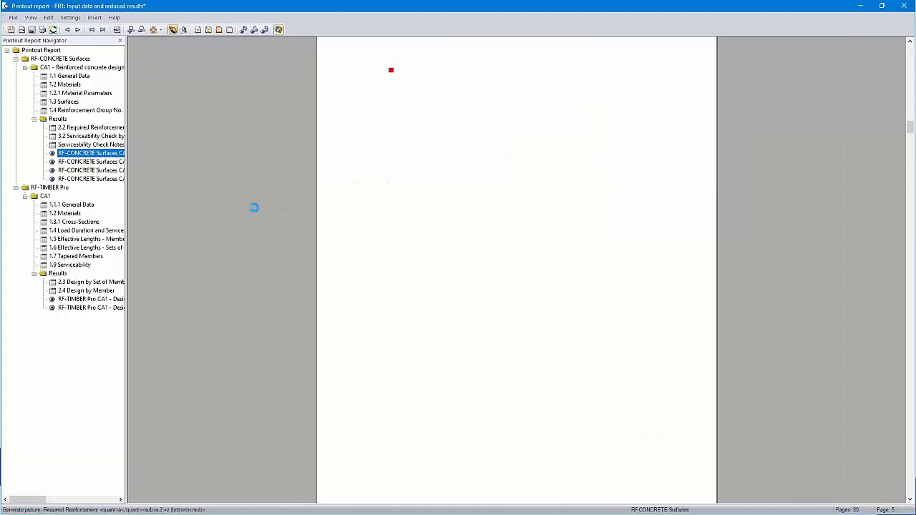
- Examine the printed required reinforcement graphics for both directions, top and bottom, in the RF-CONCRETE Surfaces results of the report
click(98, 162)
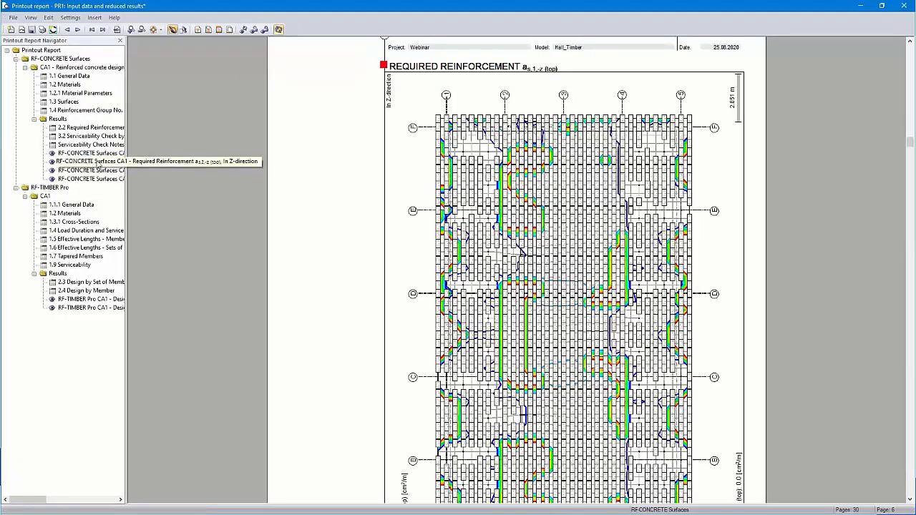
click(98, 171)
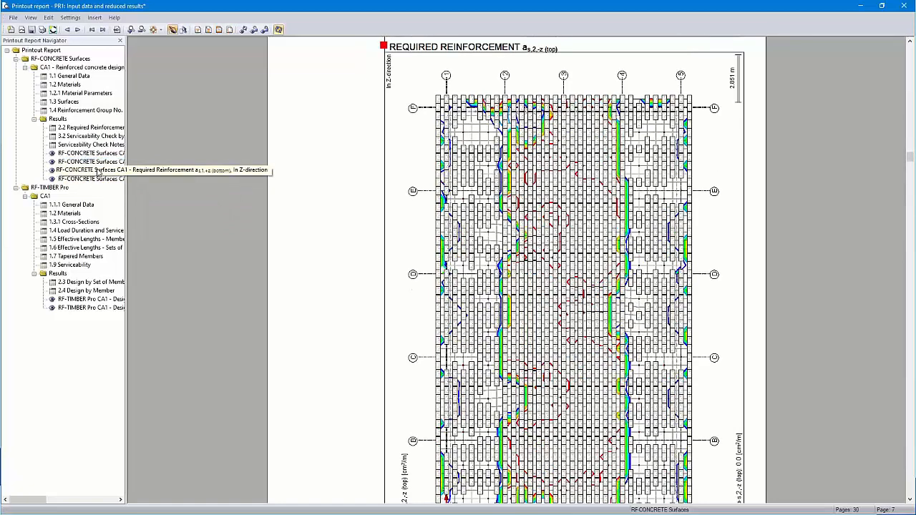
click(98, 181)
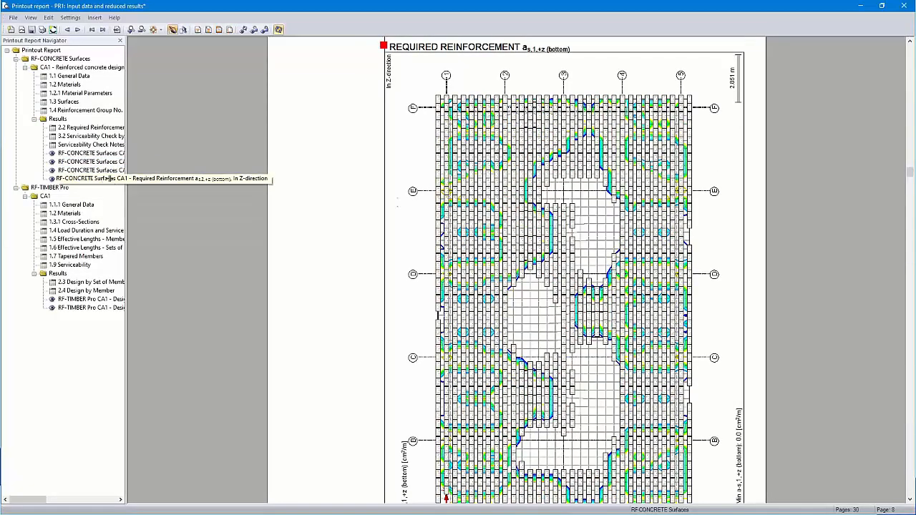
scroll(528, 161, up, 1)
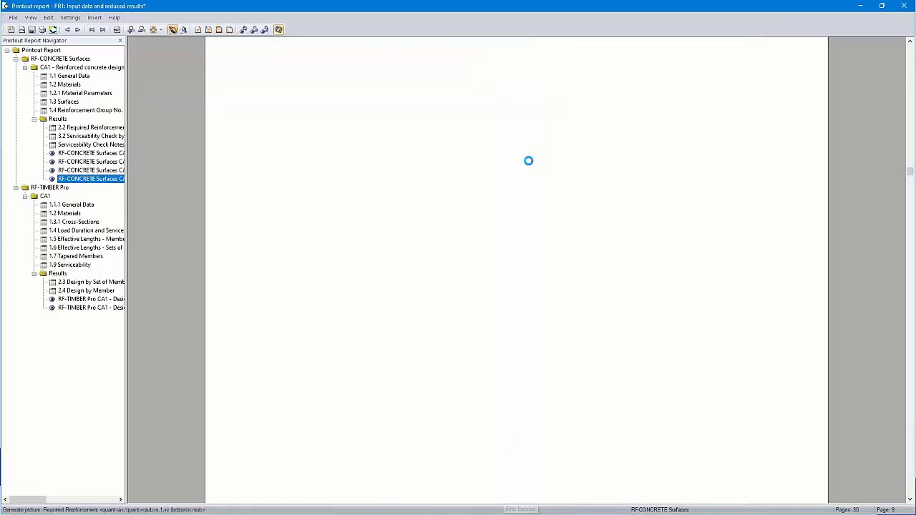
scroll(528, 161, up, 1)
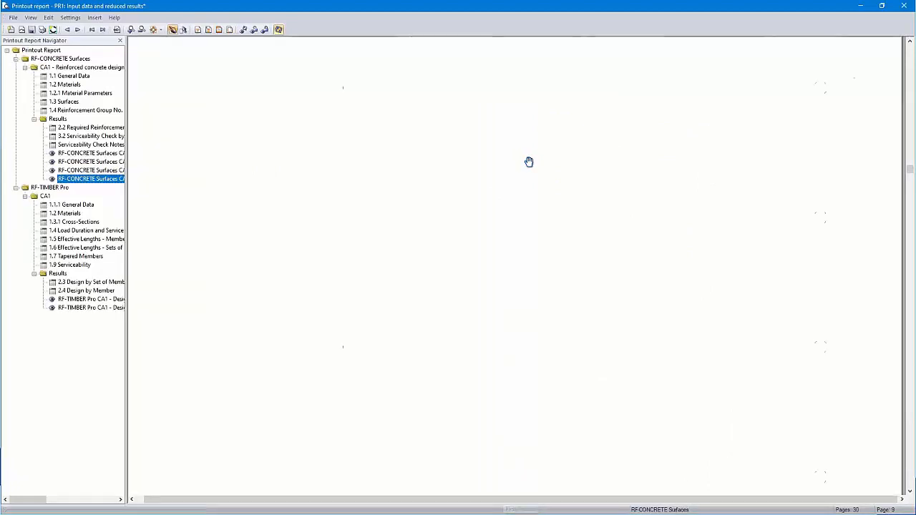
click(154, 30)
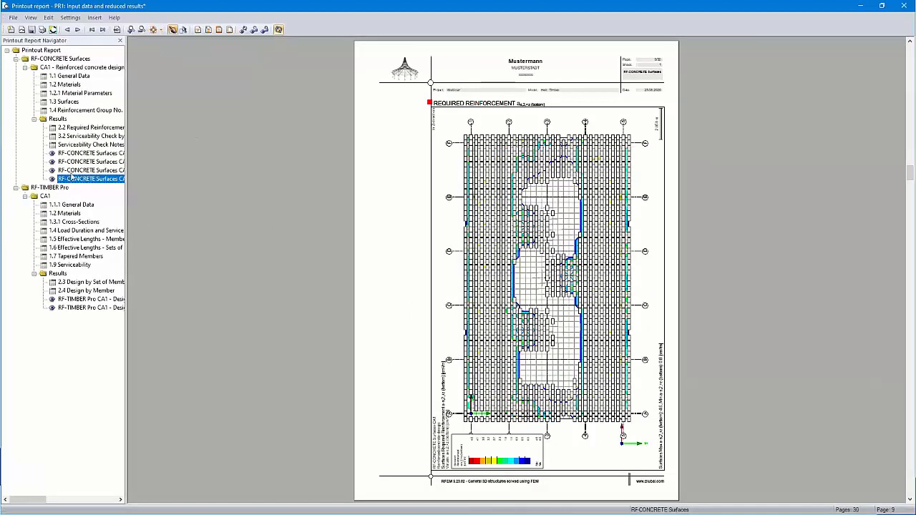
- Add "Design notes:" with empty note lines to the additional explanation of the RF-TIMBER Pro chapter 1.1.1 General Data
click(75, 206)
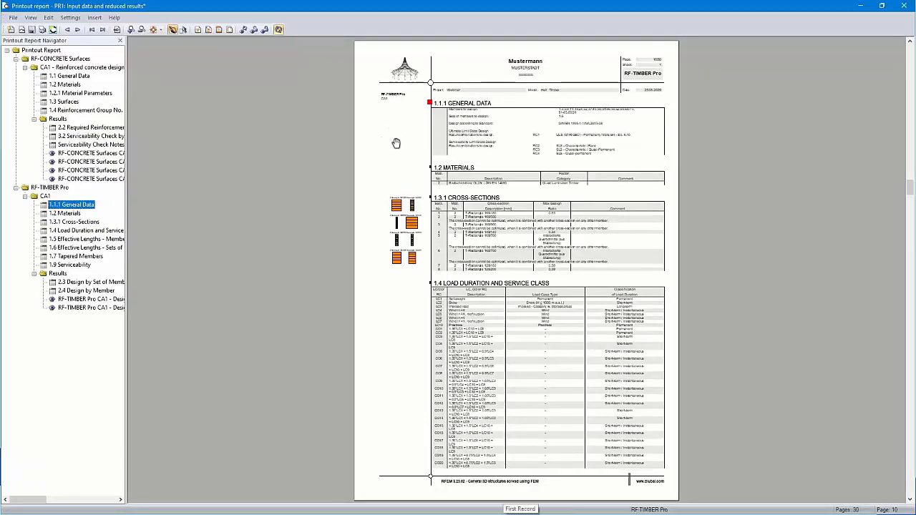
scroll(399, 149, up, 2)
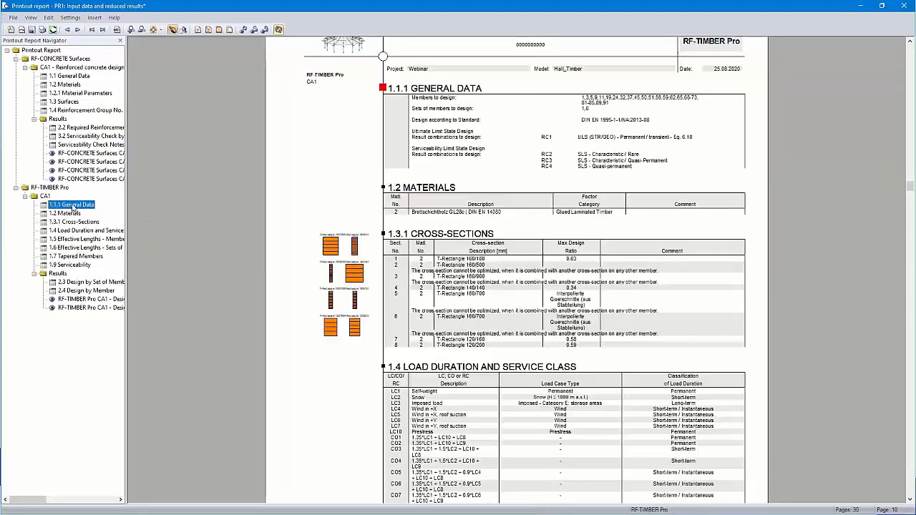
right_click(72, 208)
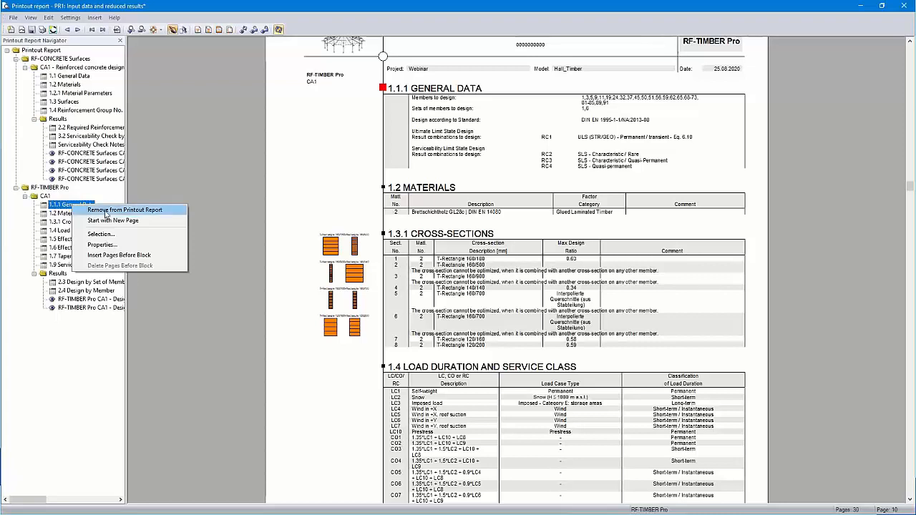
click(107, 246)
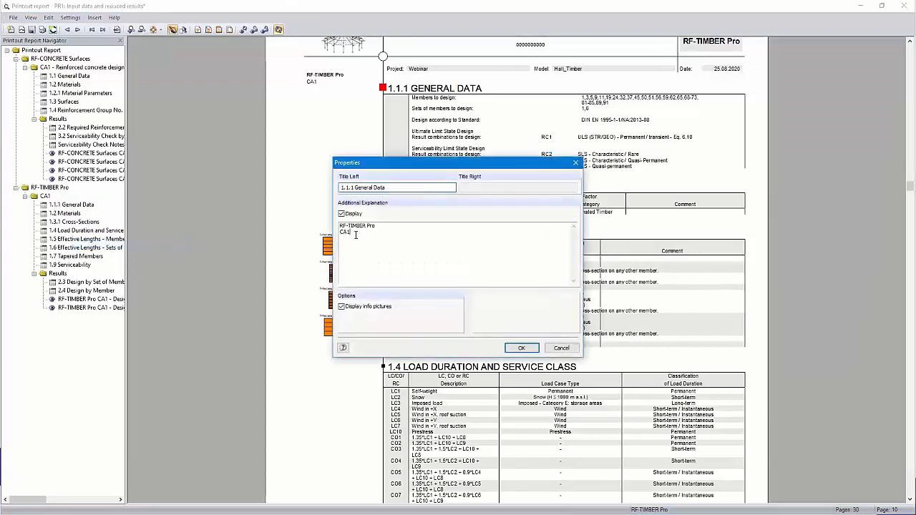
key(Return)
text(Design notes:)
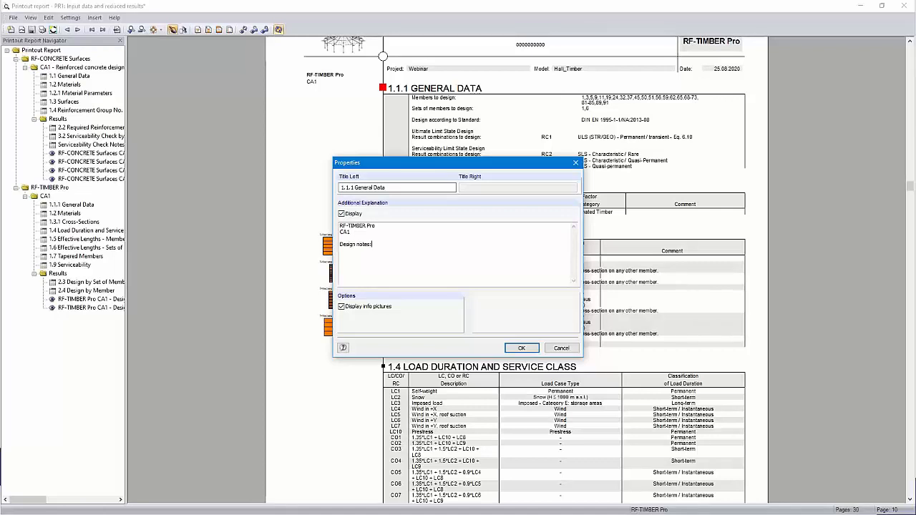
text(.)
key(Return)
text(.)
key(Return)
click(522, 348)
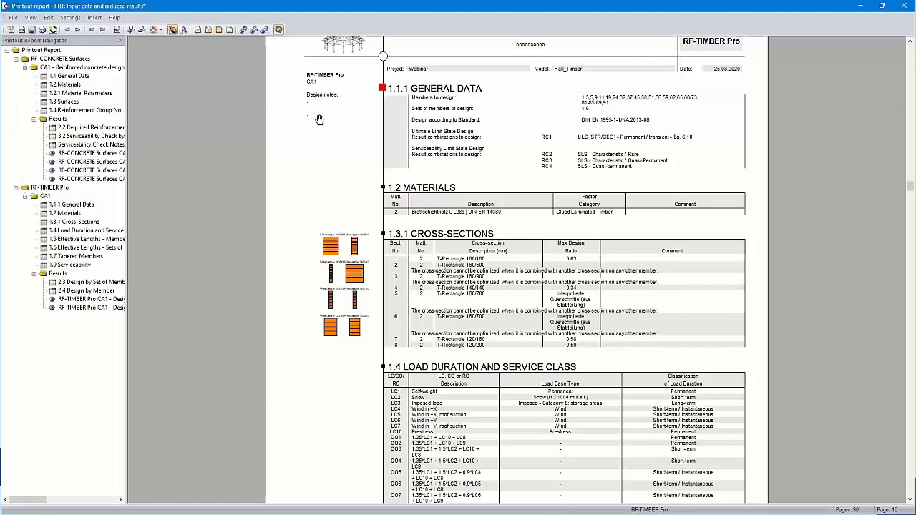
- Load the header "2 - Dlubal" from the header library into the printout report header settings
scroll(514, 318, up, 2)
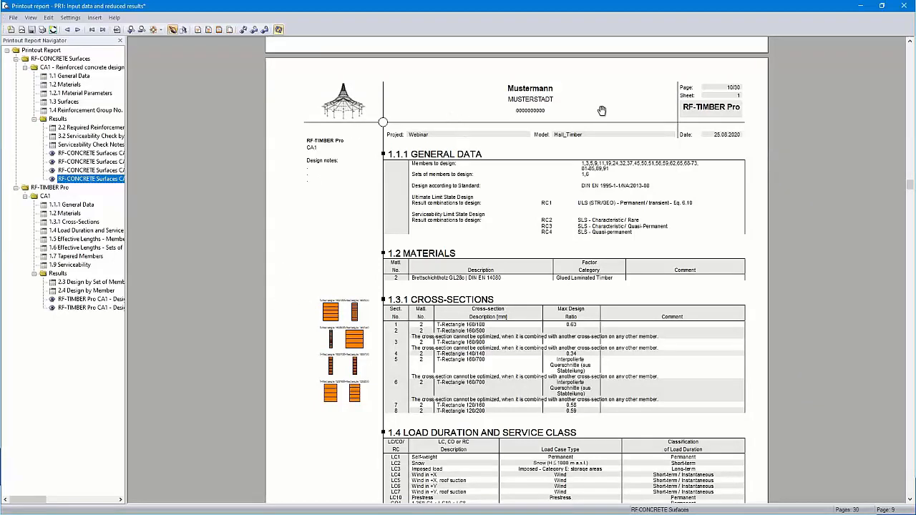
click(219, 30)
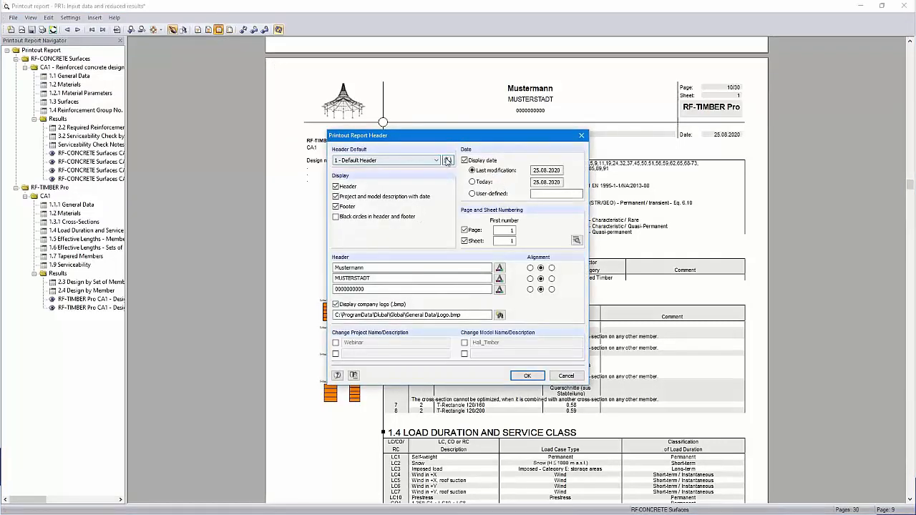
click(448, 161)
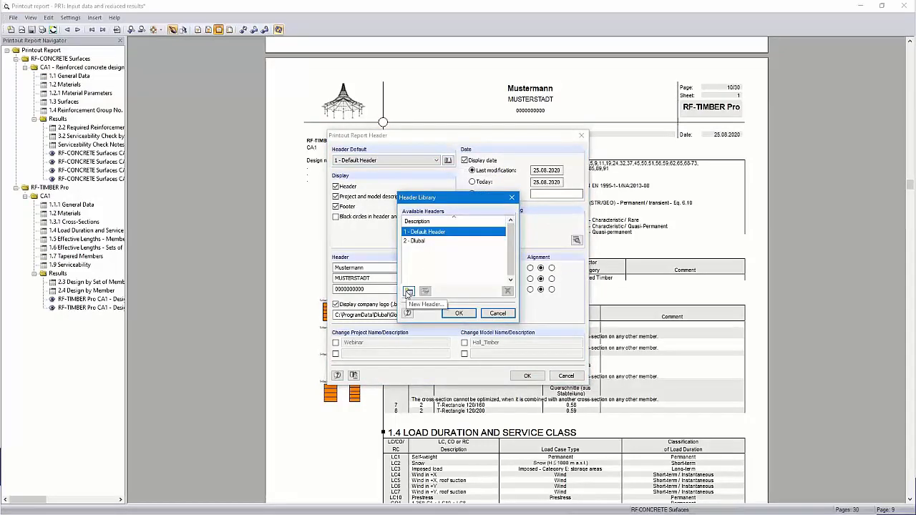
click(419, 242)
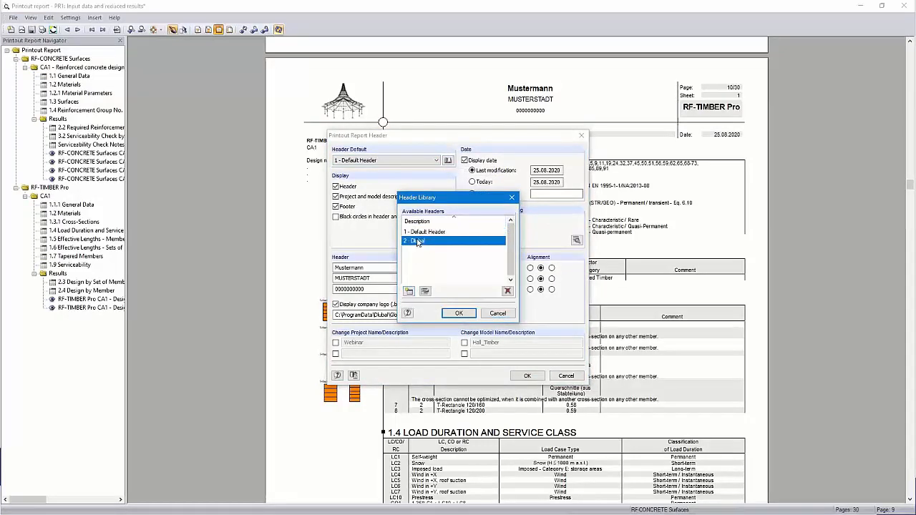
click(459, 313)
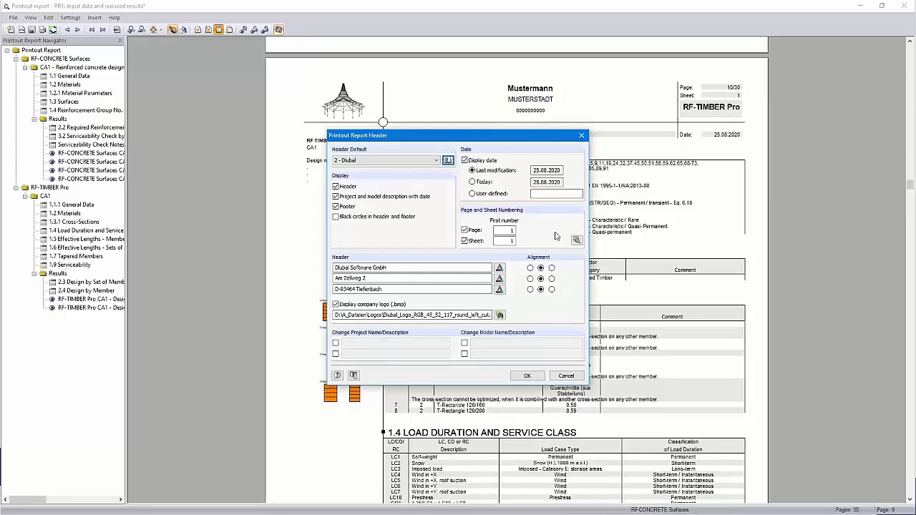
- Try a prefix in the page numbering, switch it off again, and apply the report header settings
click(577, 242)
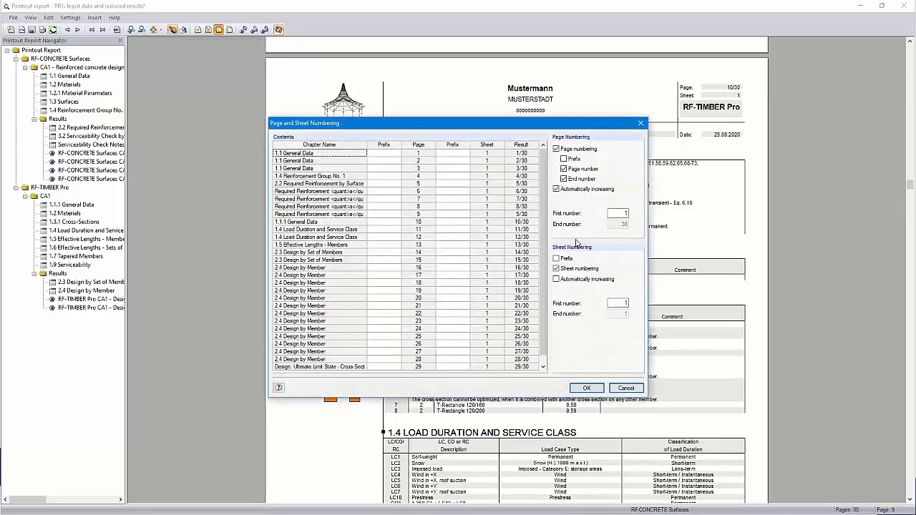
click(564, 159)
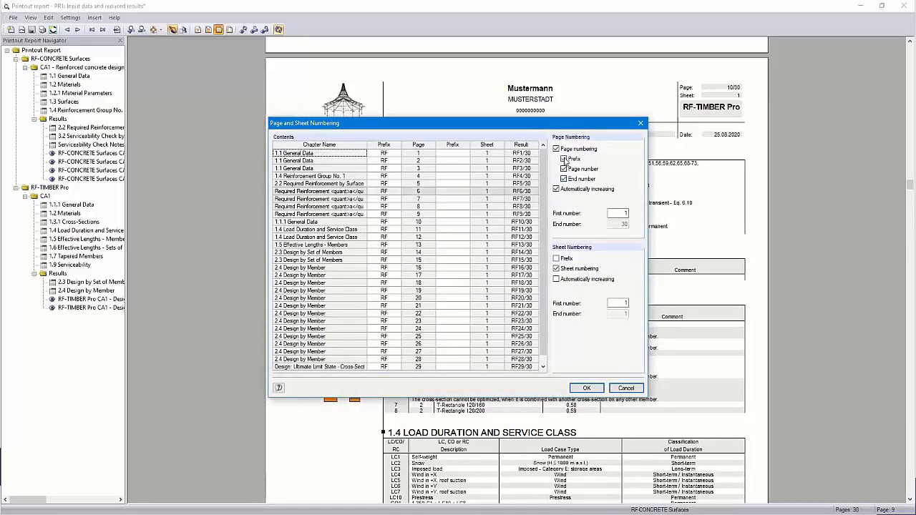
click(564, 159)
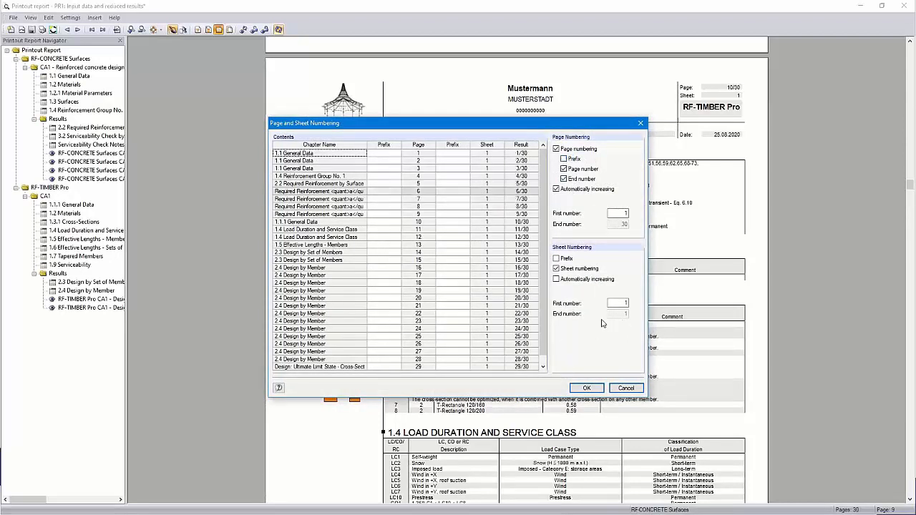
click(587, 389)
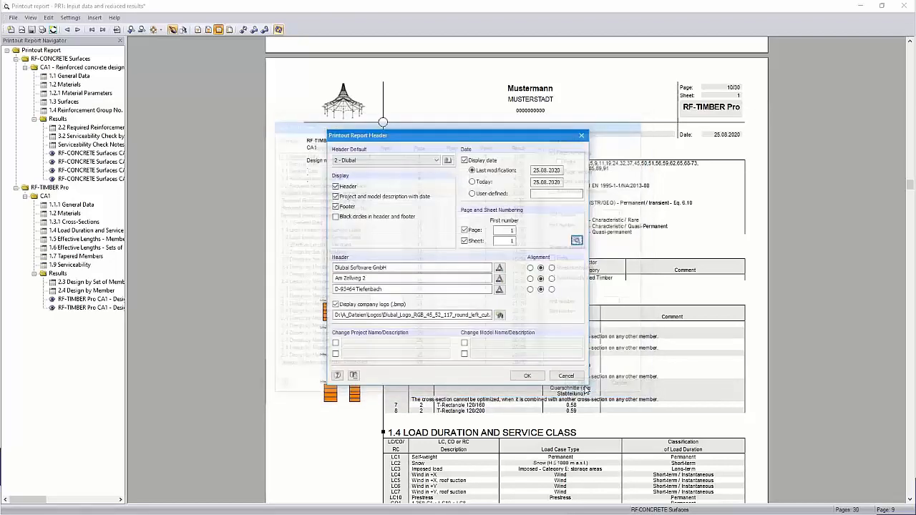
click(524, 373)
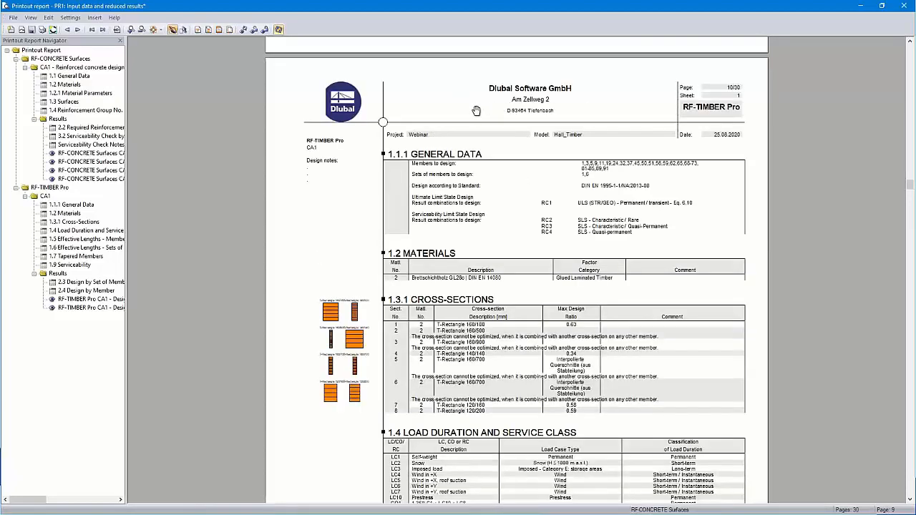
- In the cover sheet settings, enter the project "New Storage Building" with its address and the client's name and address
click(207, 31)
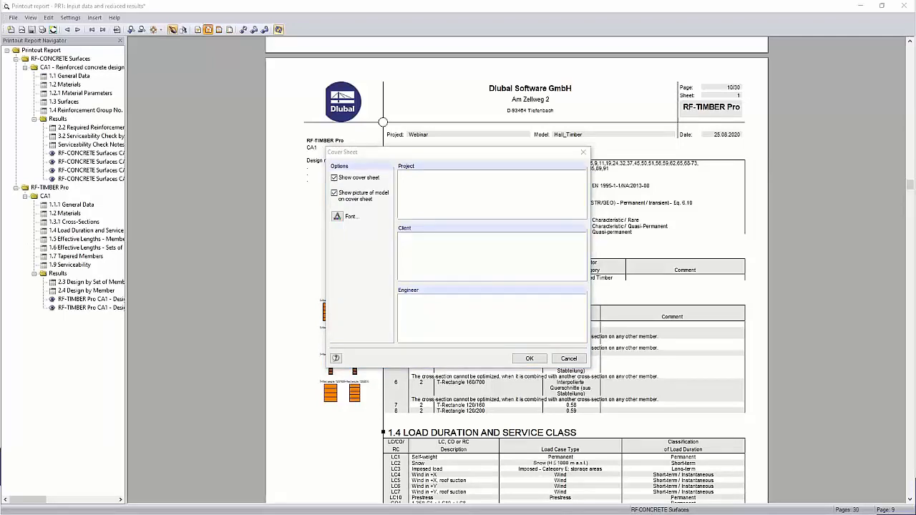
click(457, 179)
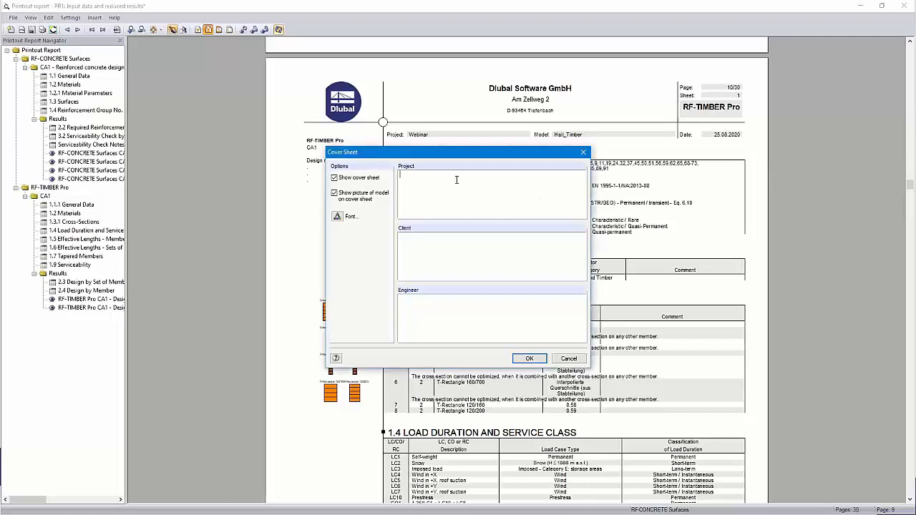
text(New Storage Building 123 Main St Anytown NY 12345)
key(alt+Tab)
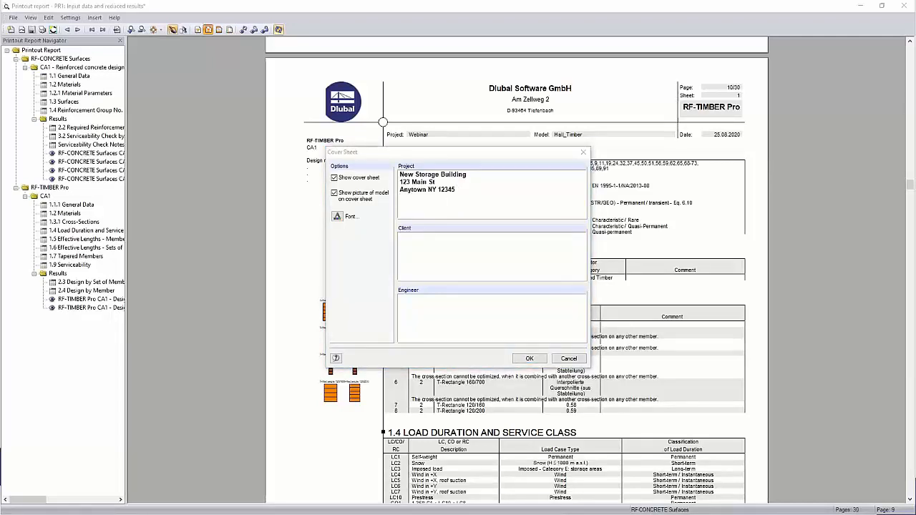
click(429, 251)
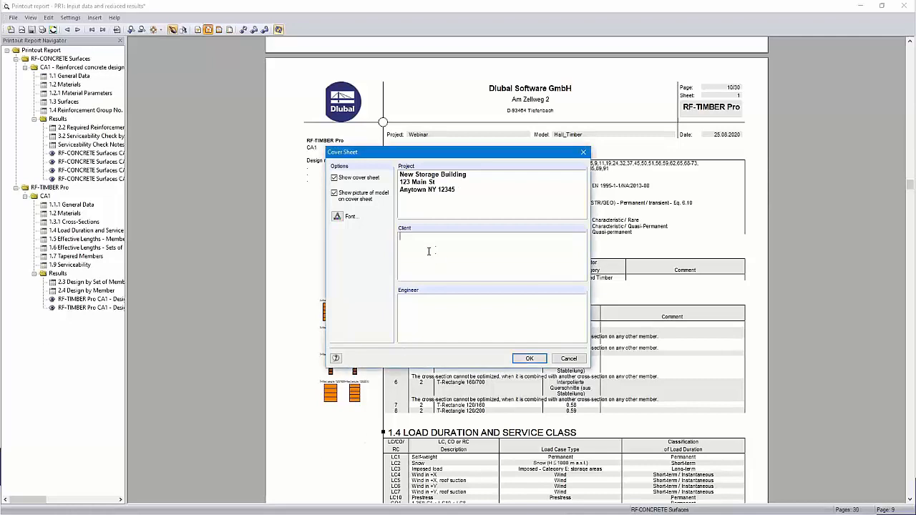
text(Mr. John Doe 123 Main St Anytown NY 12345)
key(alt+Tab)
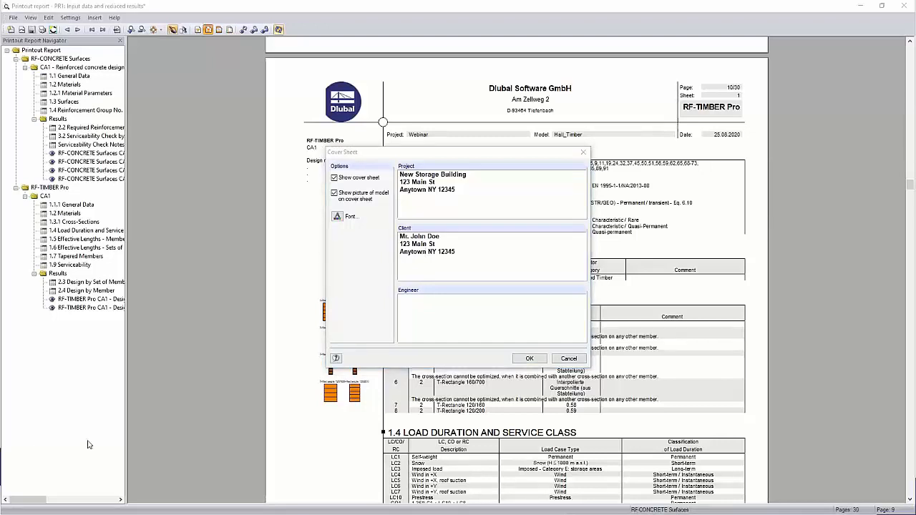
- Add the engineer's name and company Dlubal Software GmbH to the cover sheet, apply it, and display the whole cover page
click(415, 317)
text(Dipl.-Ing. (FH) Andreas Hörold Dlubal Software GmbH)
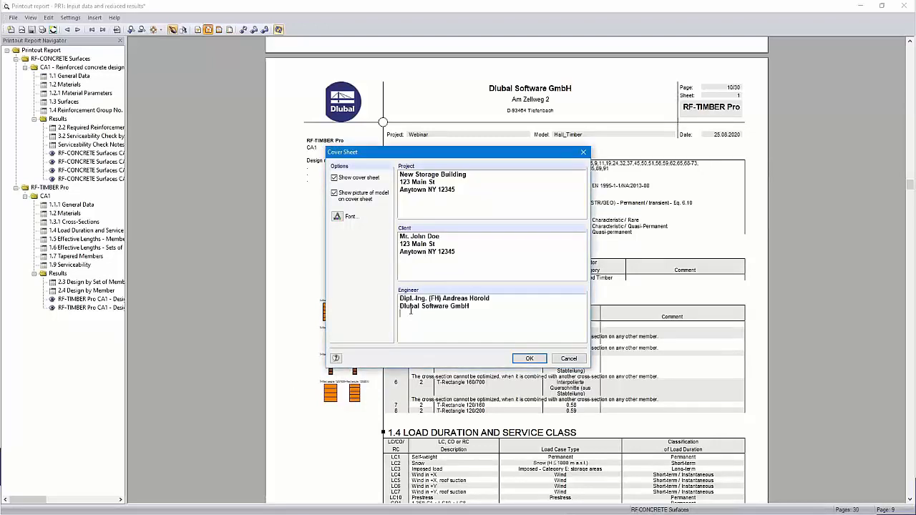
click(529, 359)
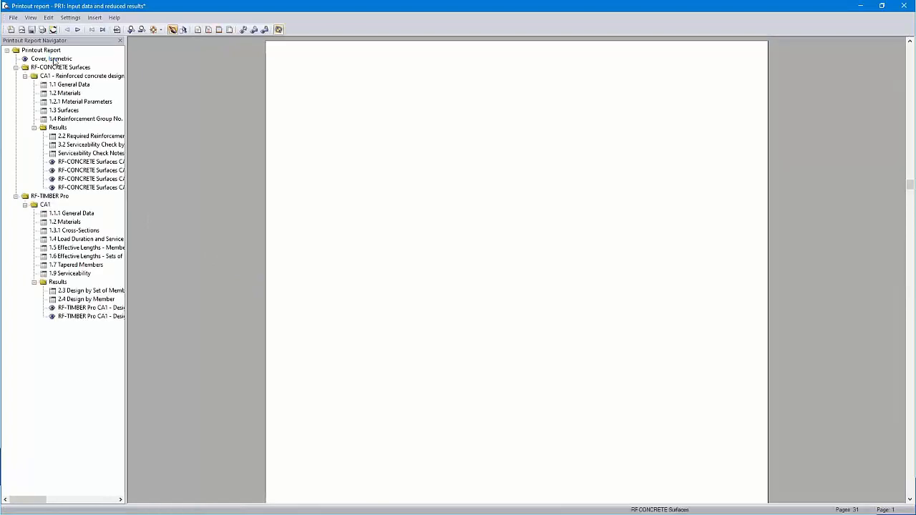
click(53, 60)
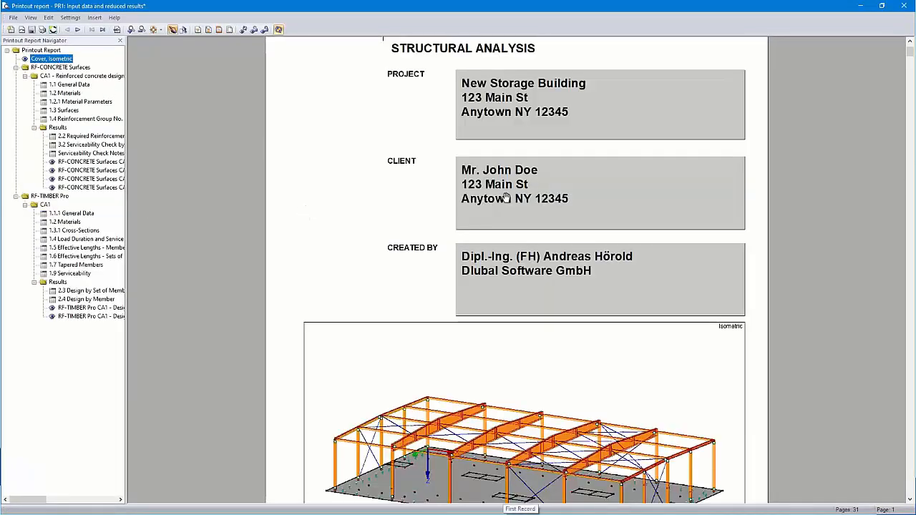
click(154, 30)
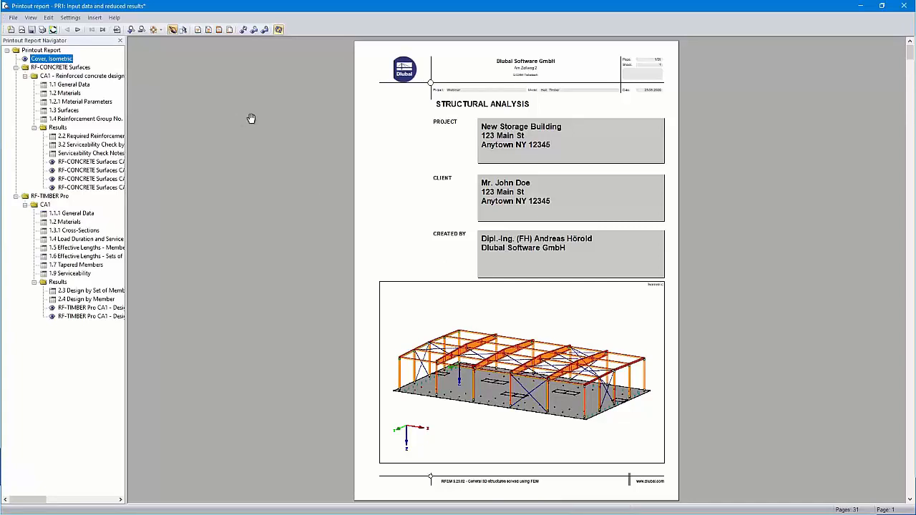
- Insert a text block titled "Prelinary notes" containing the copied storage building description and check it in the report
click(93, 19)
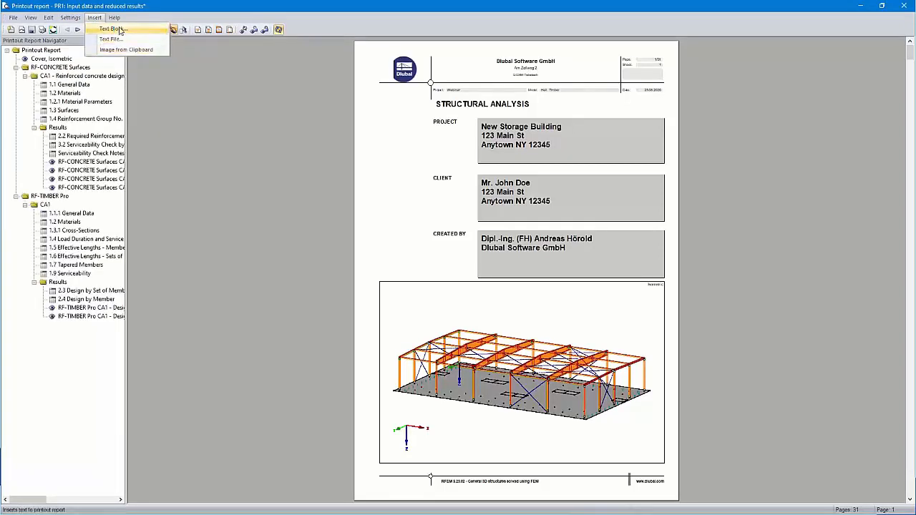
click(119, 30)
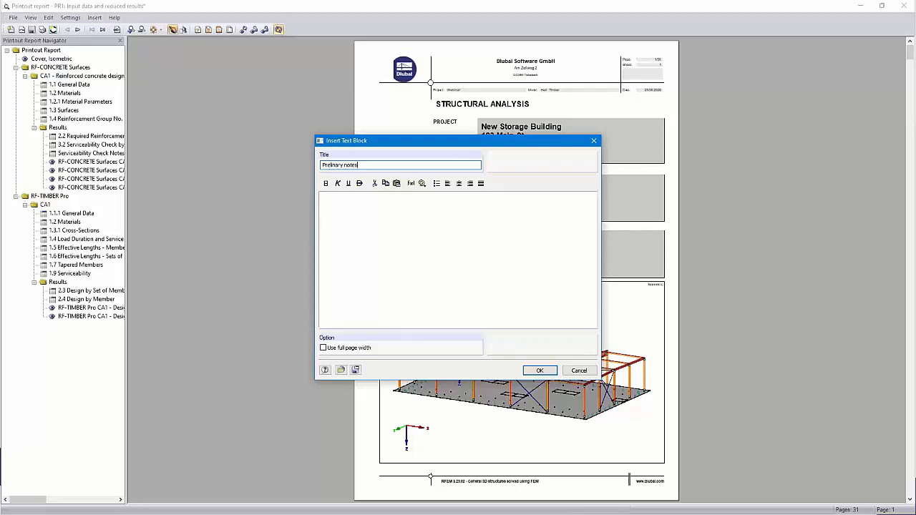
key(alt+Tab)
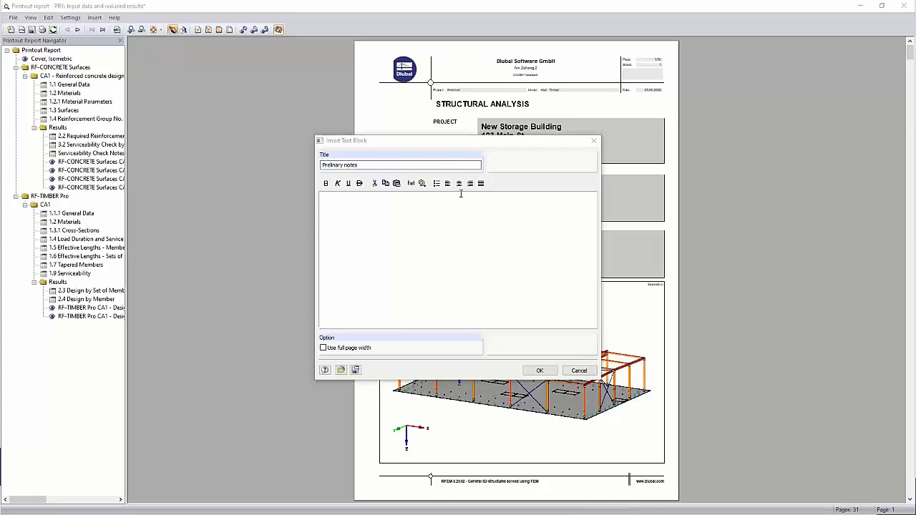
click(412, 201)
key(ctrl+v)
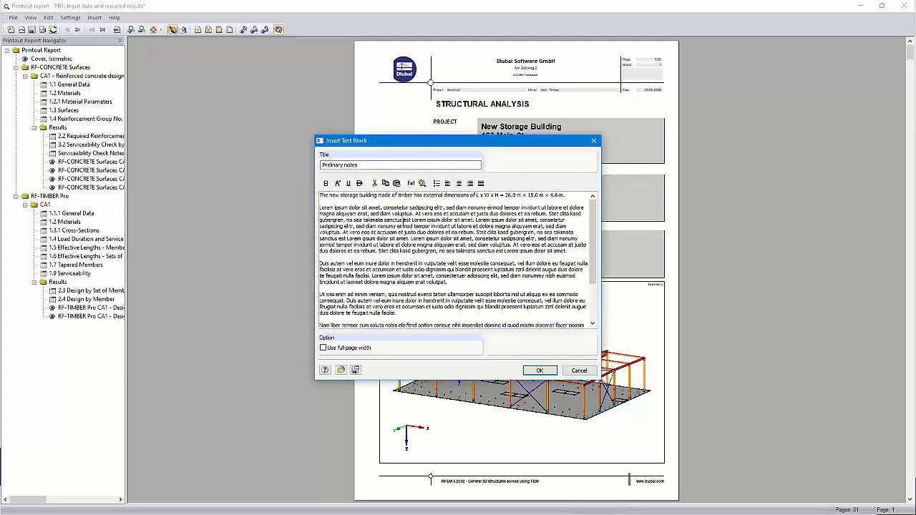
click(540, 370)
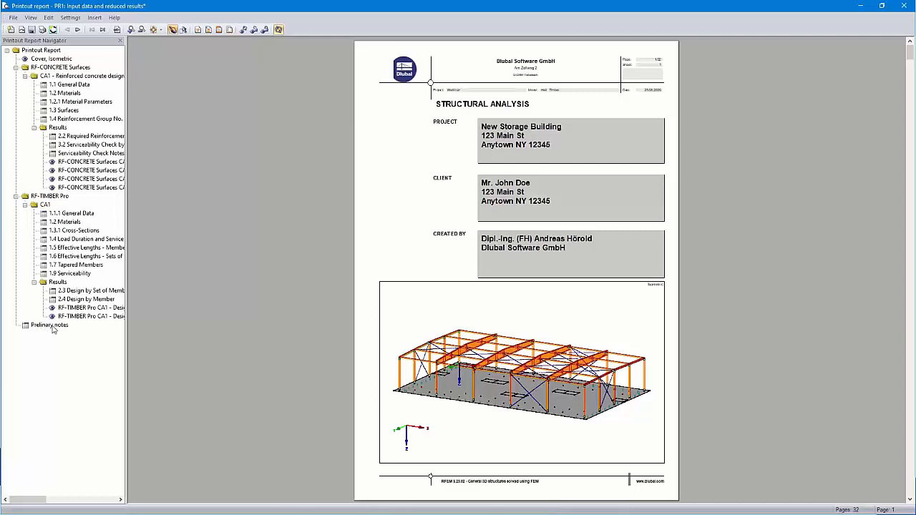
click(52, 327)
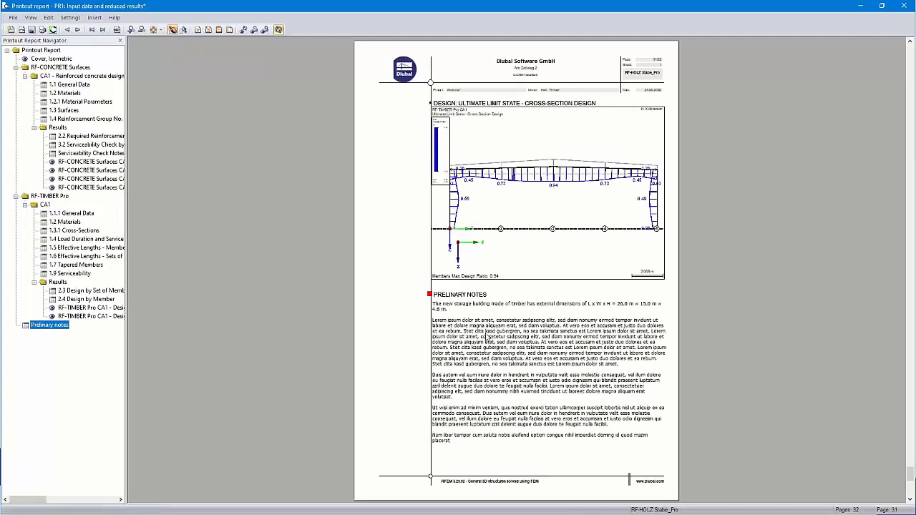
scroll(496, 348, down, 8)
scroll(496, 349, up, 7)
scroll(496, 348, up, 2)
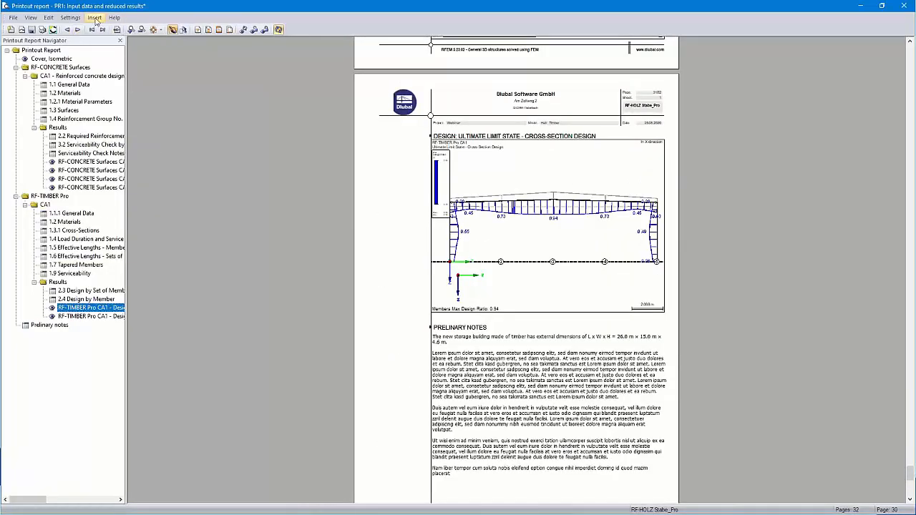
- Switch to the Dlubal website in the browser and open the Geo-Zone Tool for snow, wind, and seismic zone maps
click(94, 19)
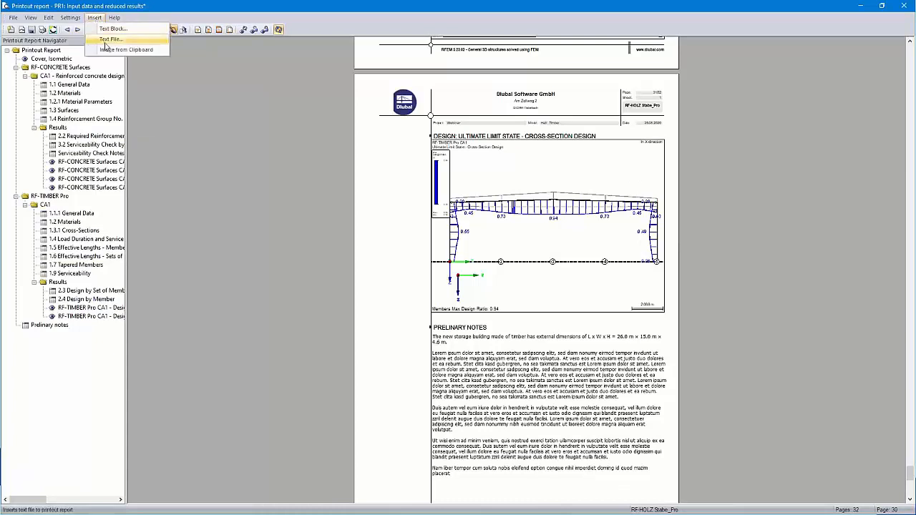
click(126, 50)
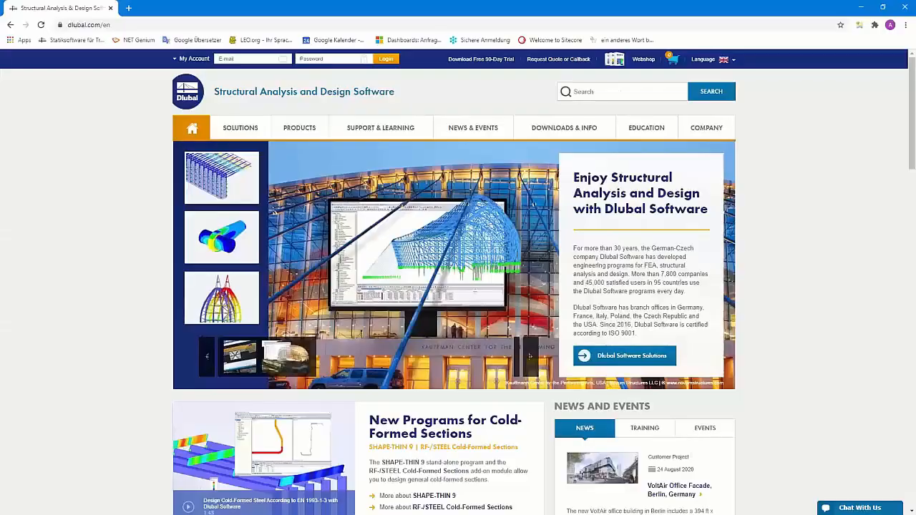
mouse_move(242, 136)
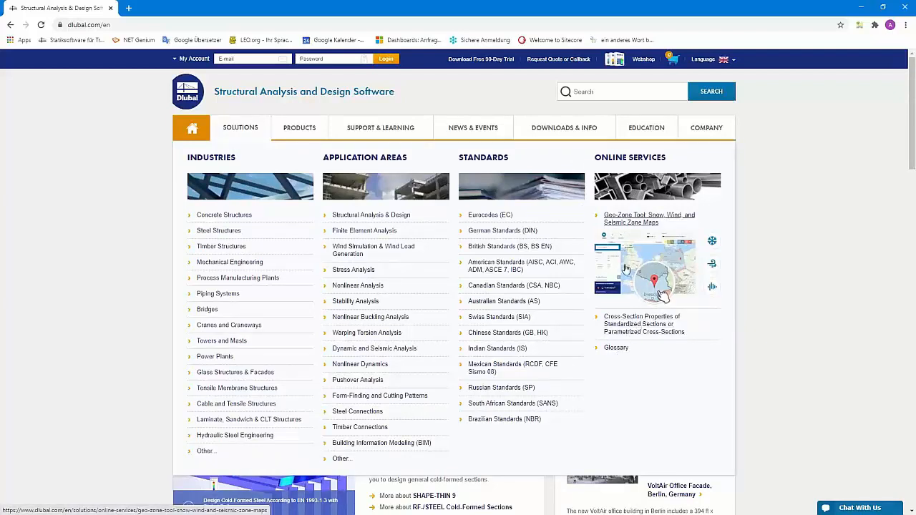
click(628, 222)
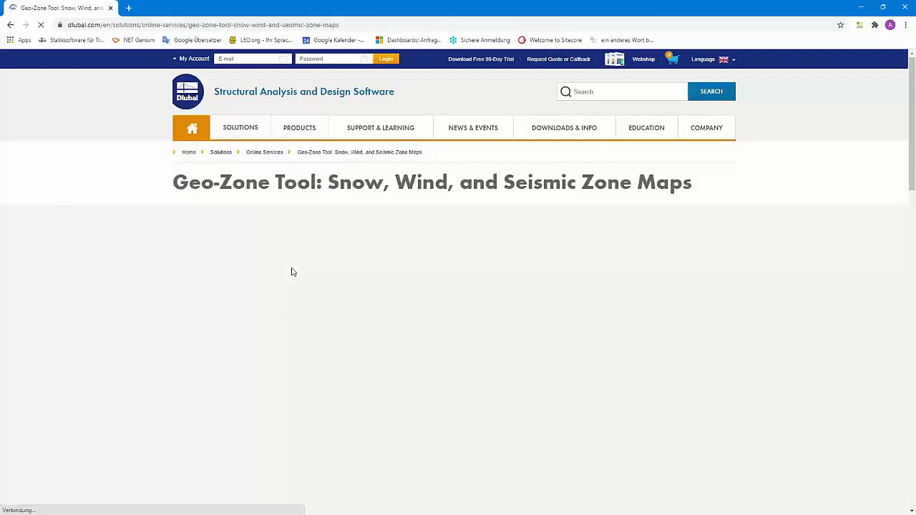
scroll(293, 272, down, 2)
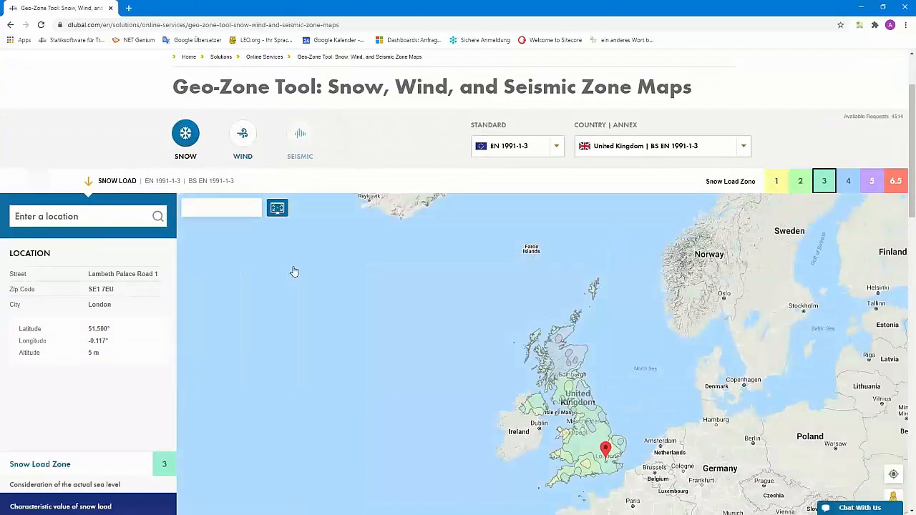
scroll(293, 272, down, 1)
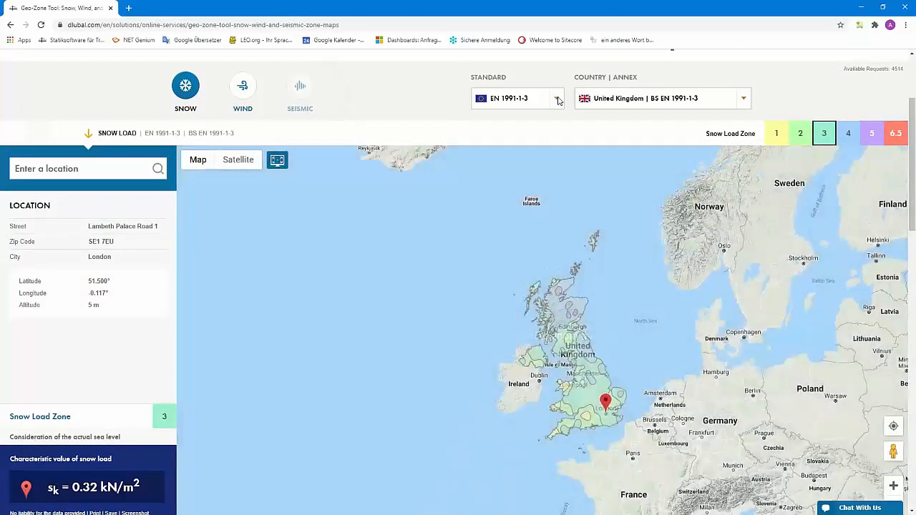
- Set the snow load map to standard EN 1991-1-3 with the annex Germany | DIN EN 1991-1-3
click(556, 99)
scroll(530, 211, down, 1)
scroll(530, 204, up, 1)
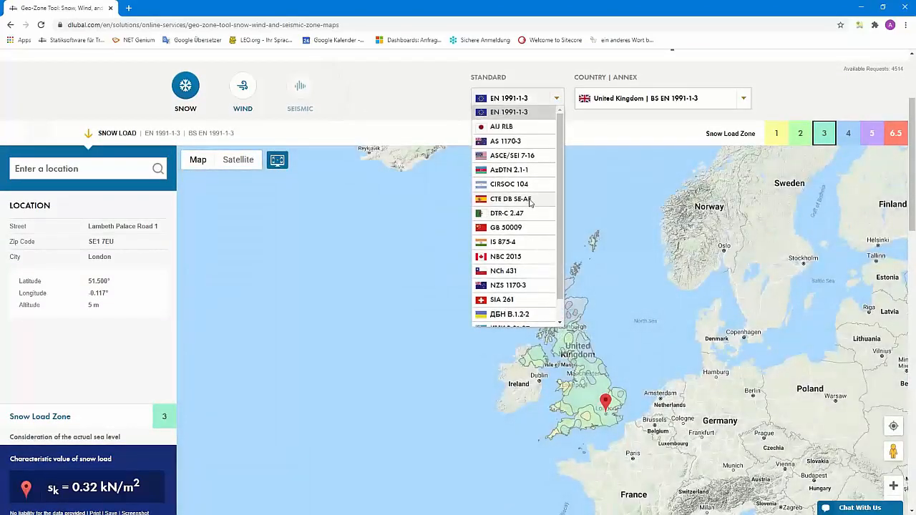
click(522, 114)
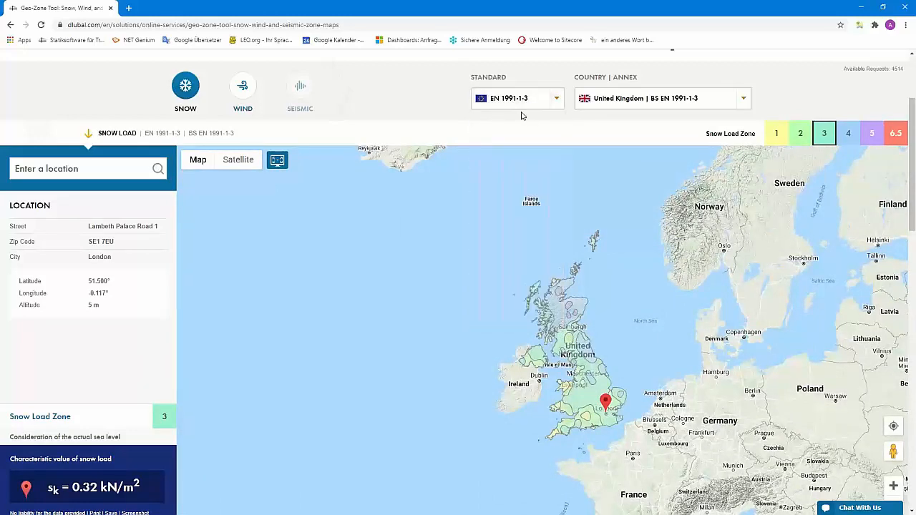
click(724, 102)
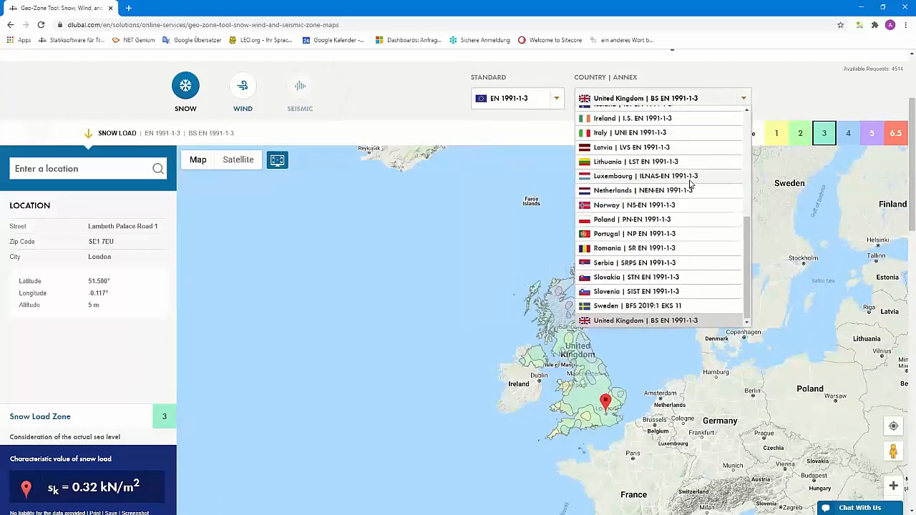
scroll(691, 184, up, 3)
scroll(689, 182, down, 3)
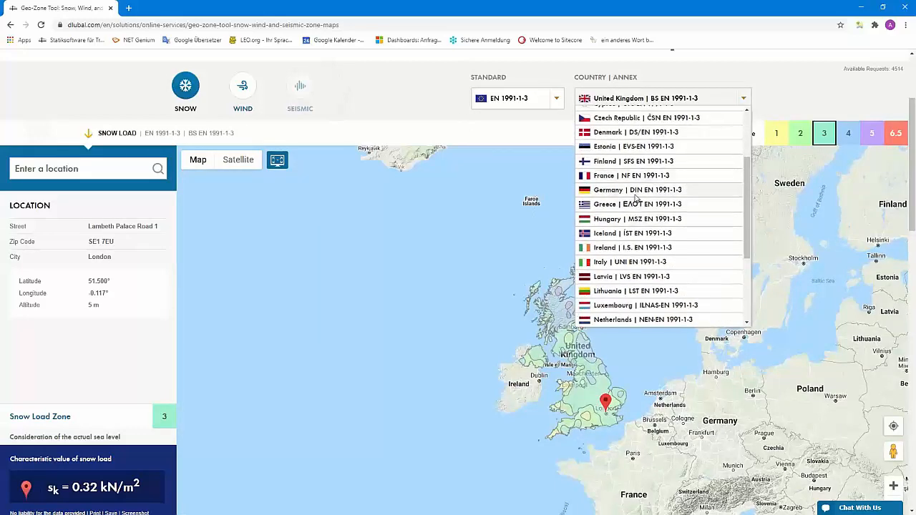
click(689, 188)
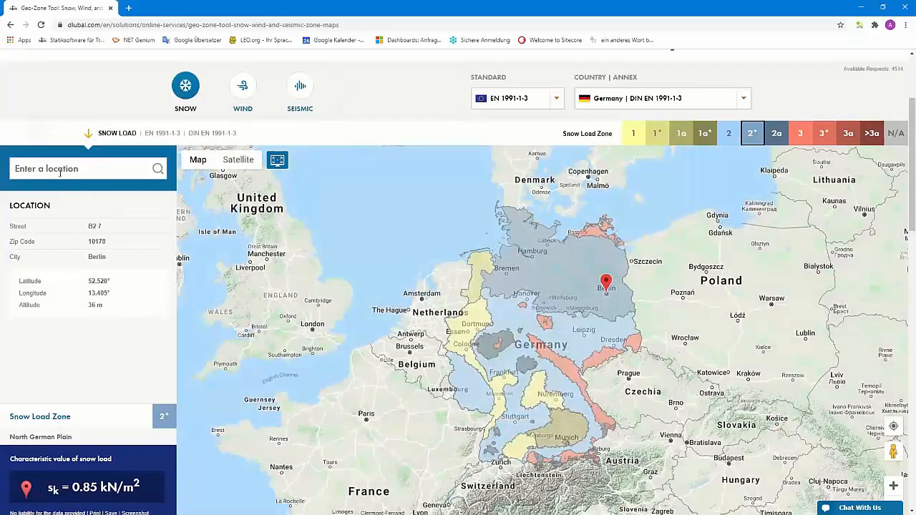
- Look up the snow load for the location Grimmaische Straße in Leipzig, Germany
click(58, 169)
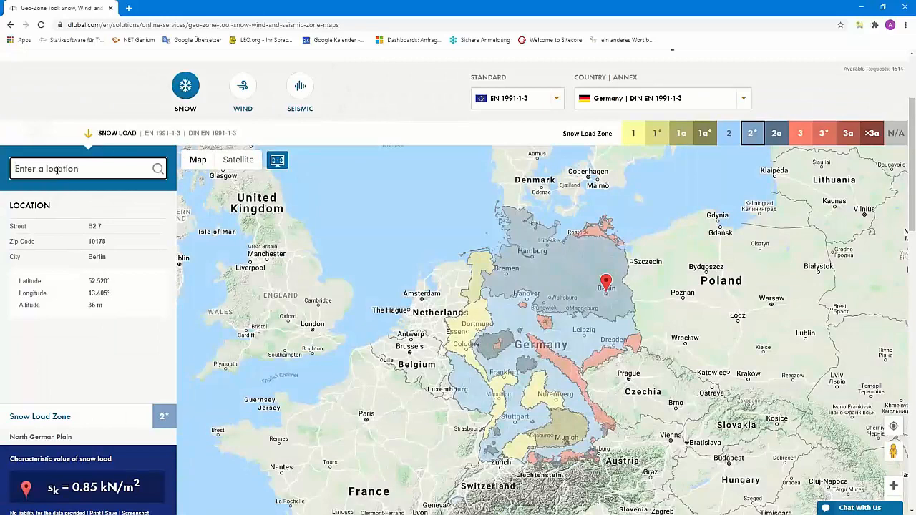
text(grimm)
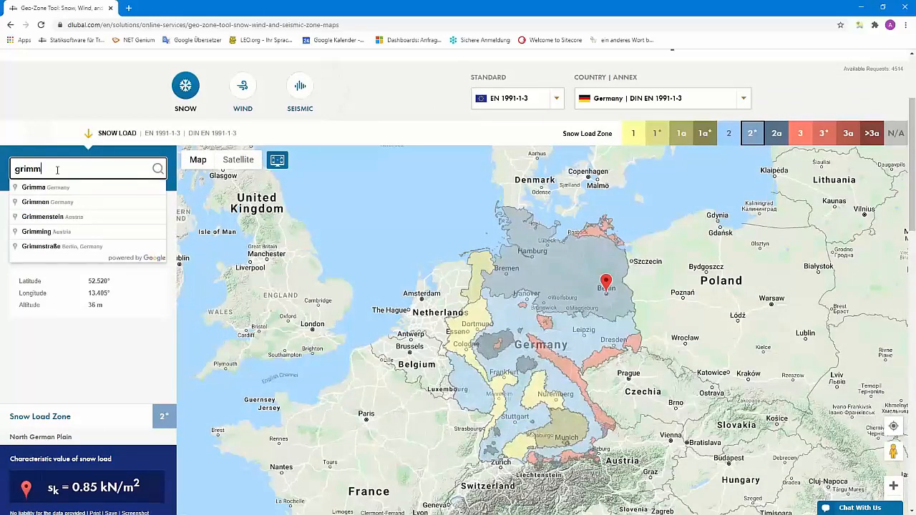
text(aisch)
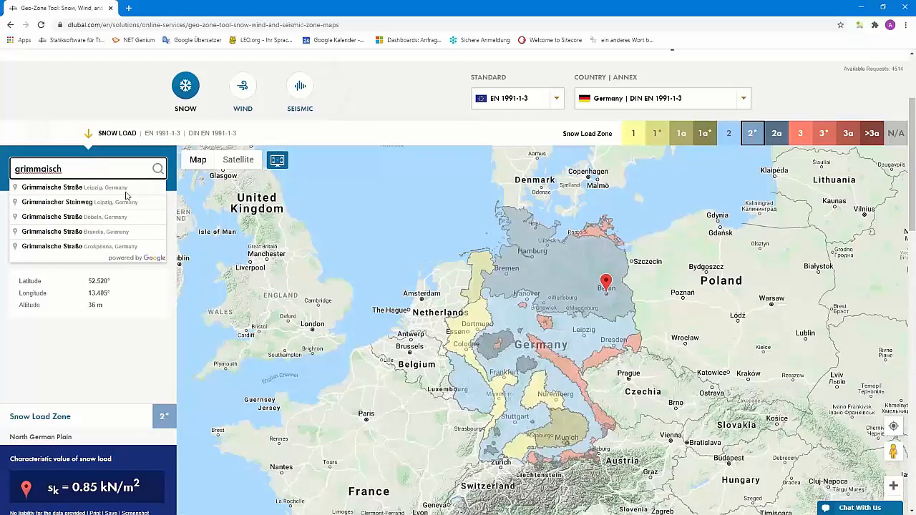
click(97, 189)
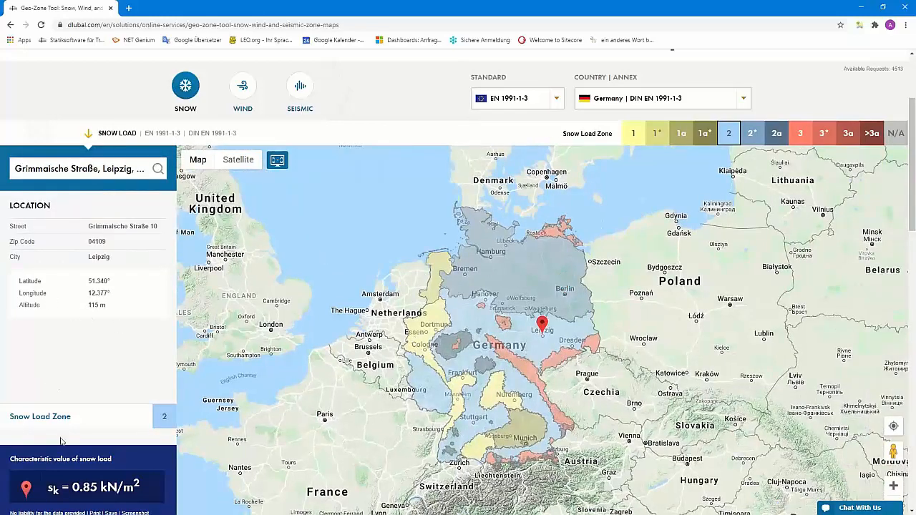
- Take a screenshot of the Leipzig snow load result and copy the whole image to the clipboard from Snagit Editor
scroll(103, 391, down, 1)
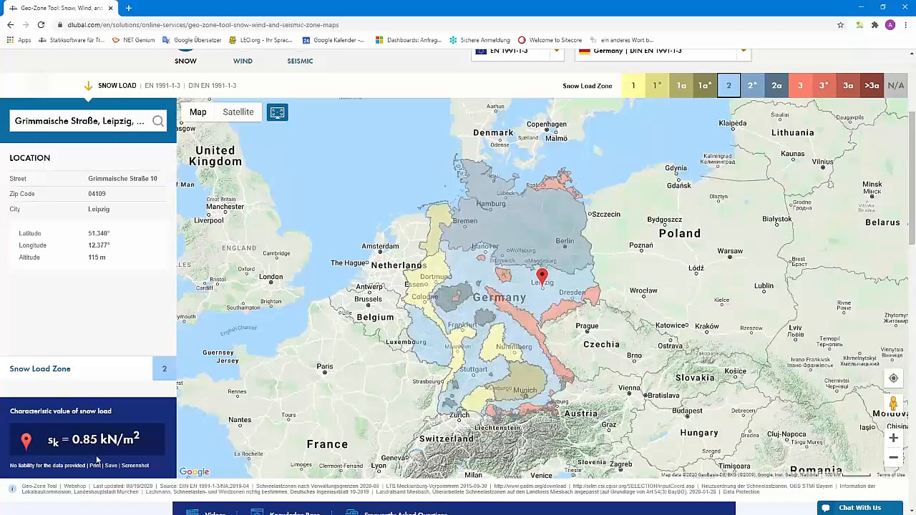
scroll(149, 448, down, 3)
scroll(128, 344, up, 2)
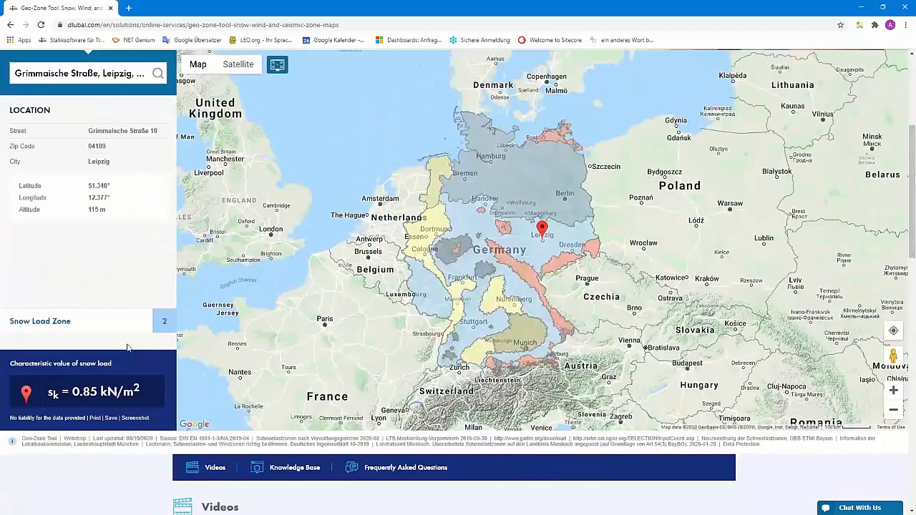
click(138, 420)
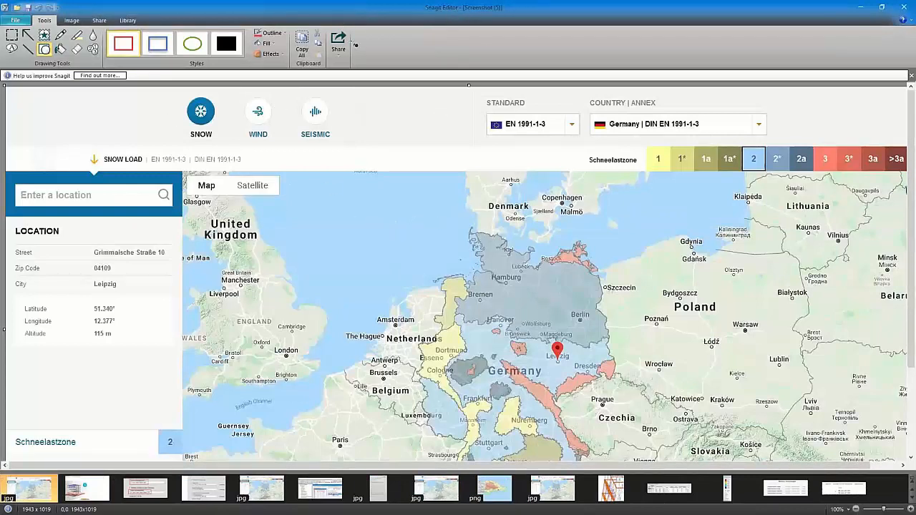
click(302, 47)
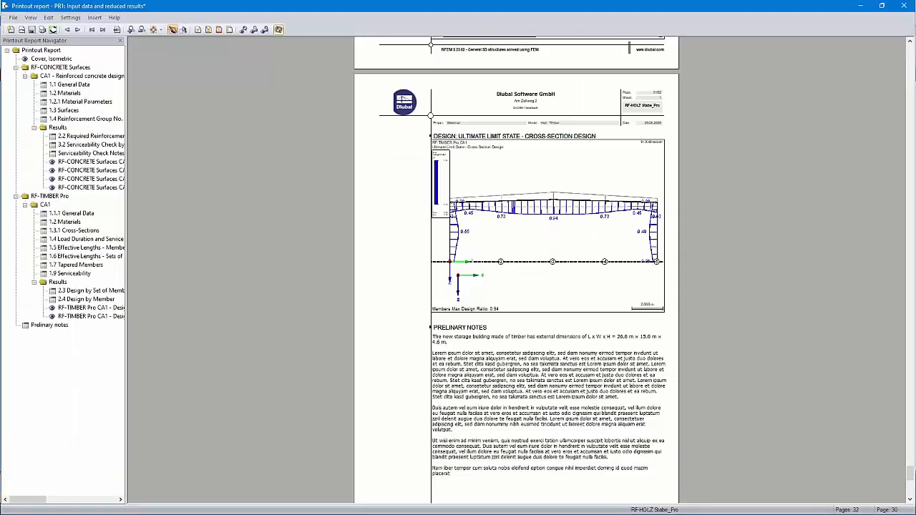
- Insert the copied snow load image from the clipboard into the report with the title Snow load zone
click(98, 19)
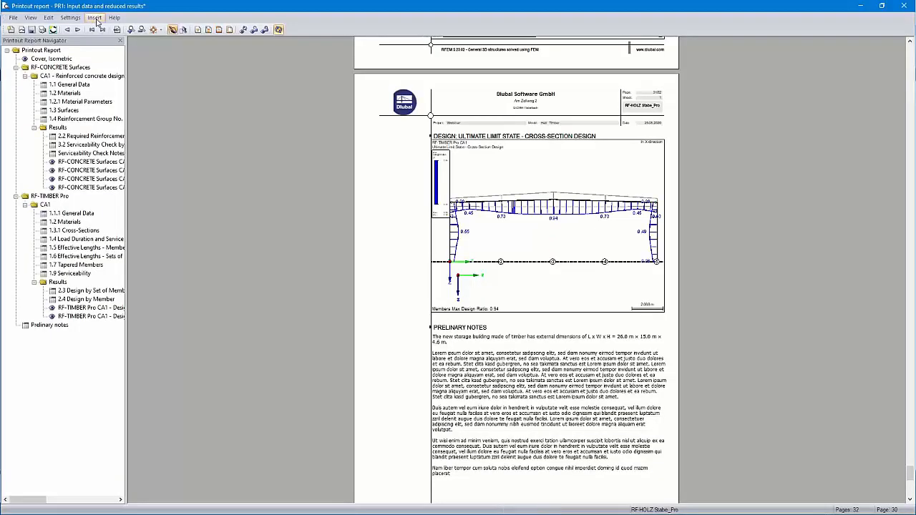
click(119, 53)
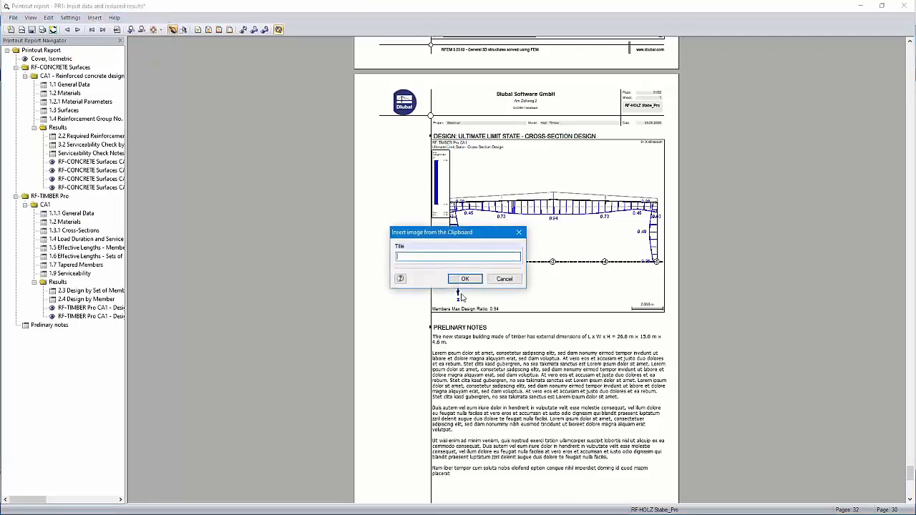
text(Snow load zone)
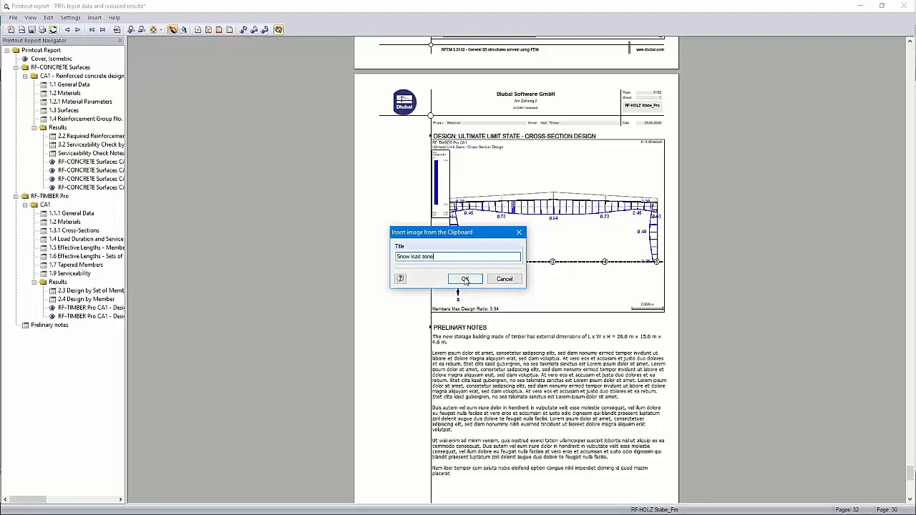
click(465, 278)
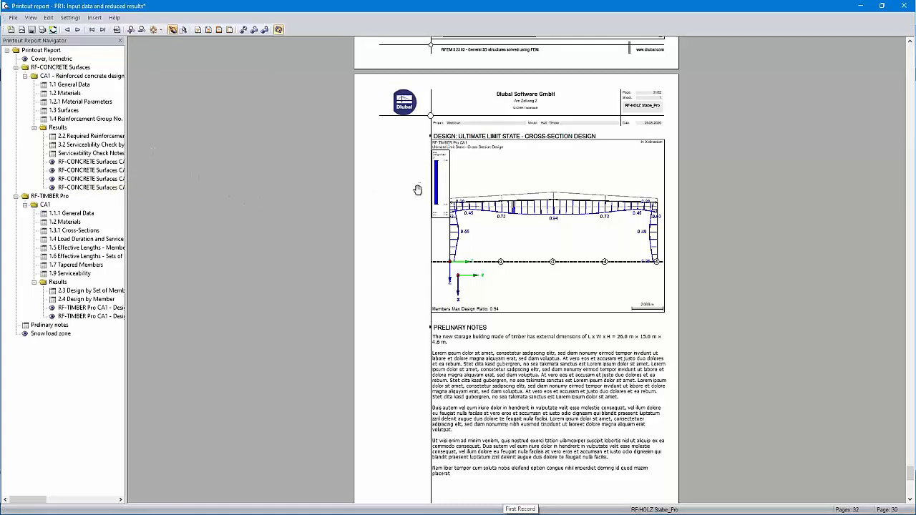
- Insert 5 pages named test before the RF-TIMBER Pro block 1.1.1 General Data
click(72, 214)
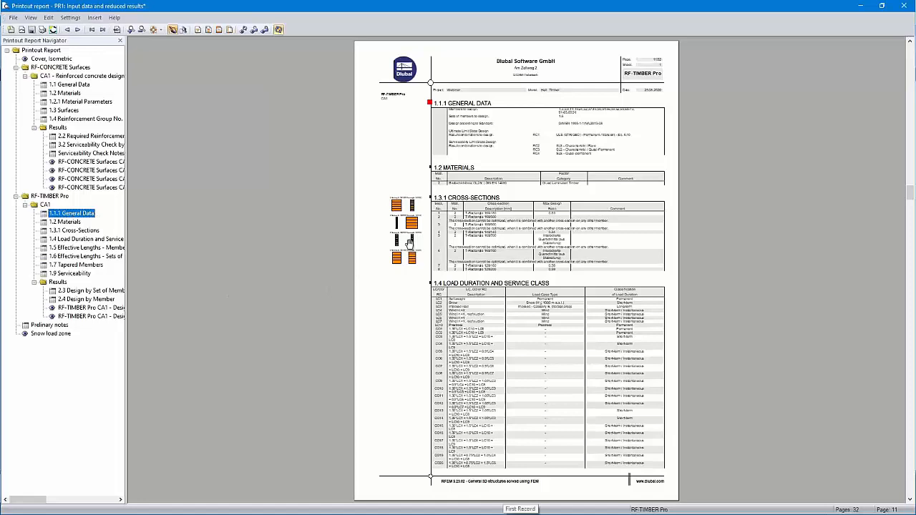
scroll(652, 80, up, 1)
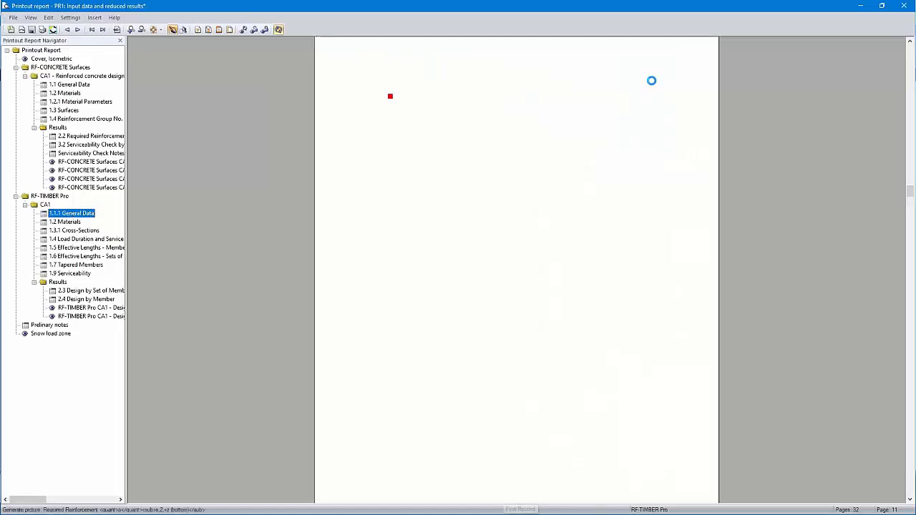
scroll(688, 115, up, 1)
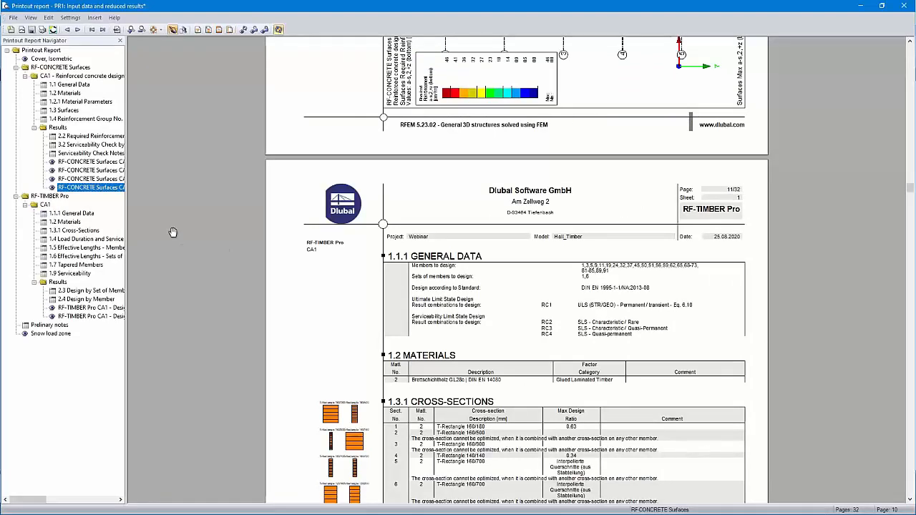
click(74, 214)
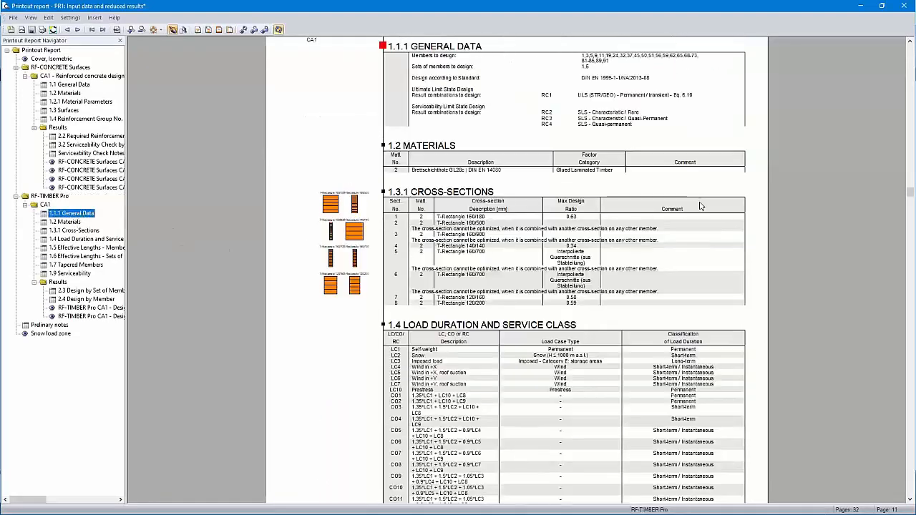
scroll(609, 230, up, 2)
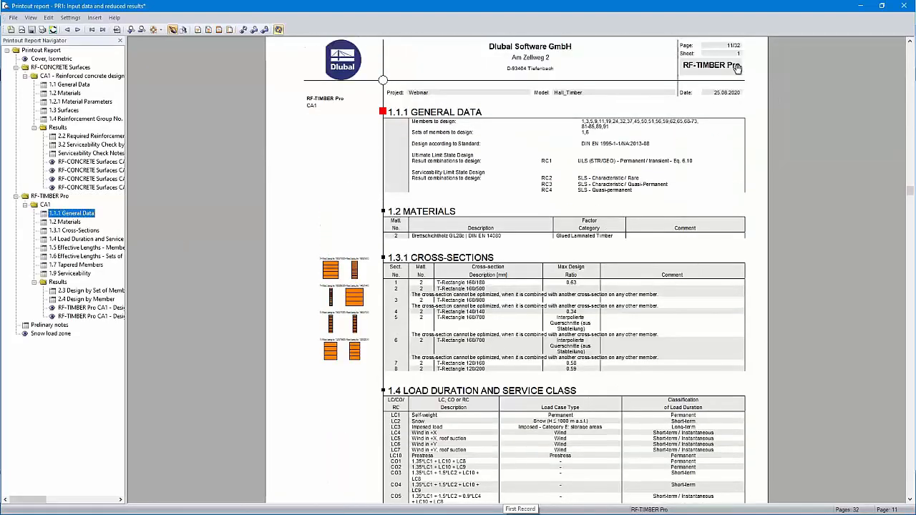
right_click(83, 214)
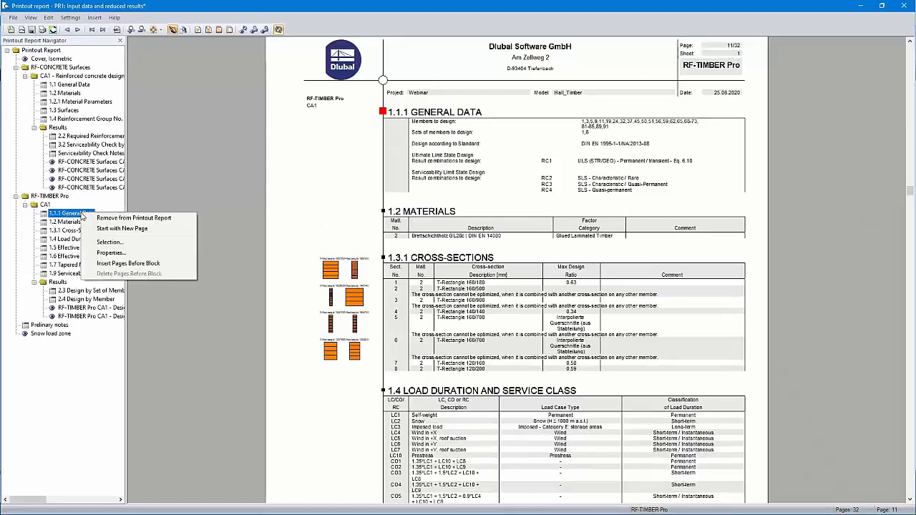
click(134, 266)
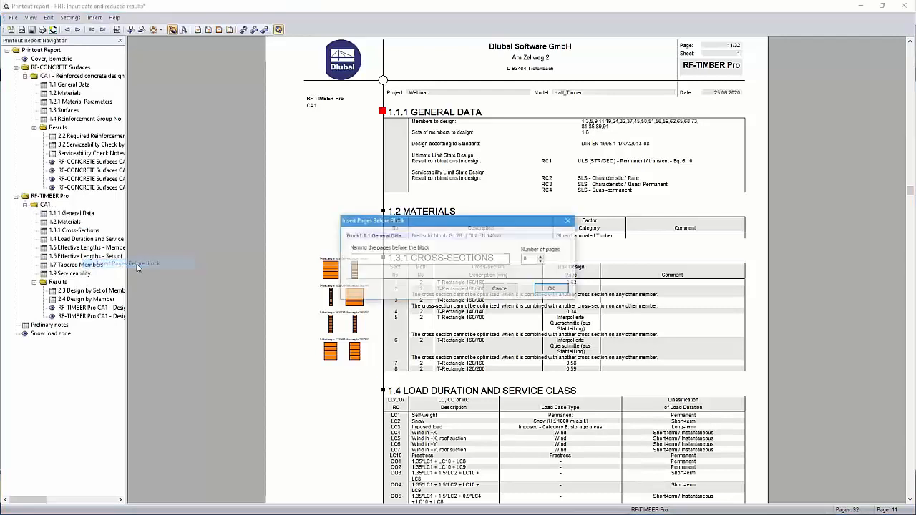
click(364, 260)
text(test)
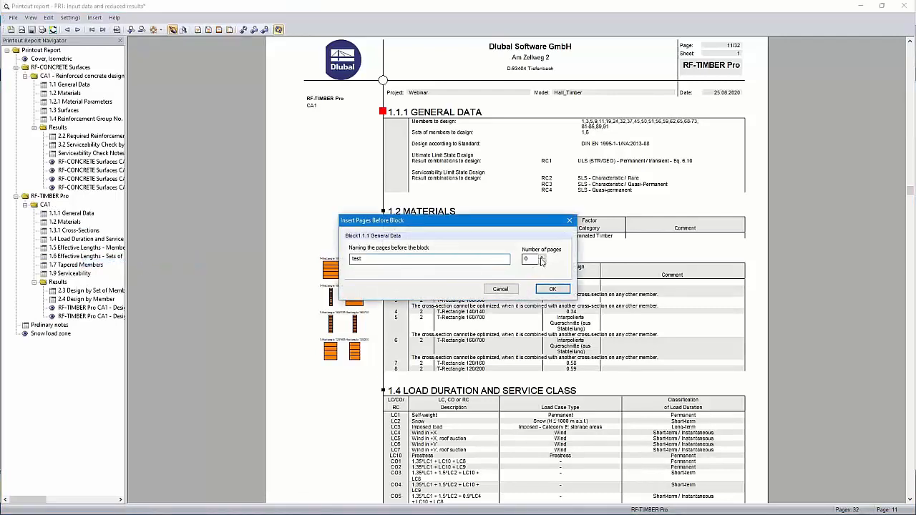
drag(530, 260, 521, 264)
text(5)
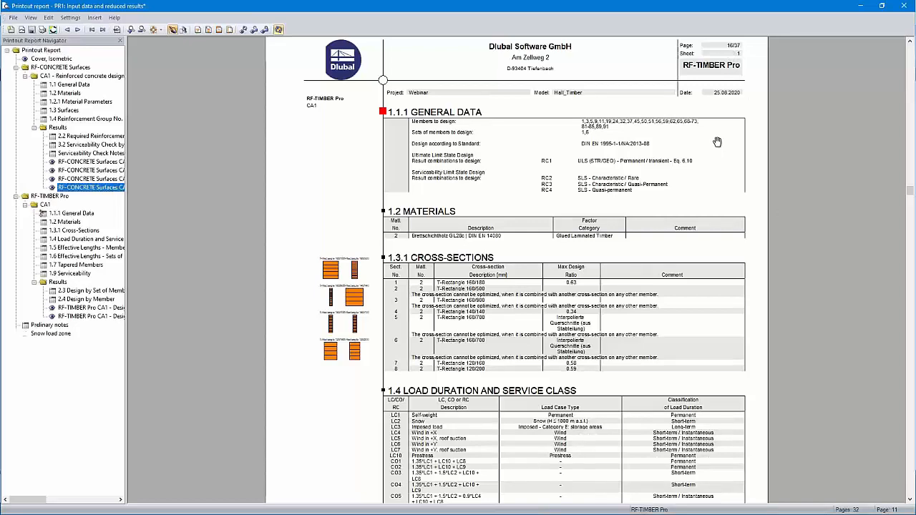
- Check the page numbering around RF-TIMBER Pro 1.1.1 General Data and delete the pages inserted before that block
scroll(718, 147, up, 1)
scroll(729, 125, up, 10)
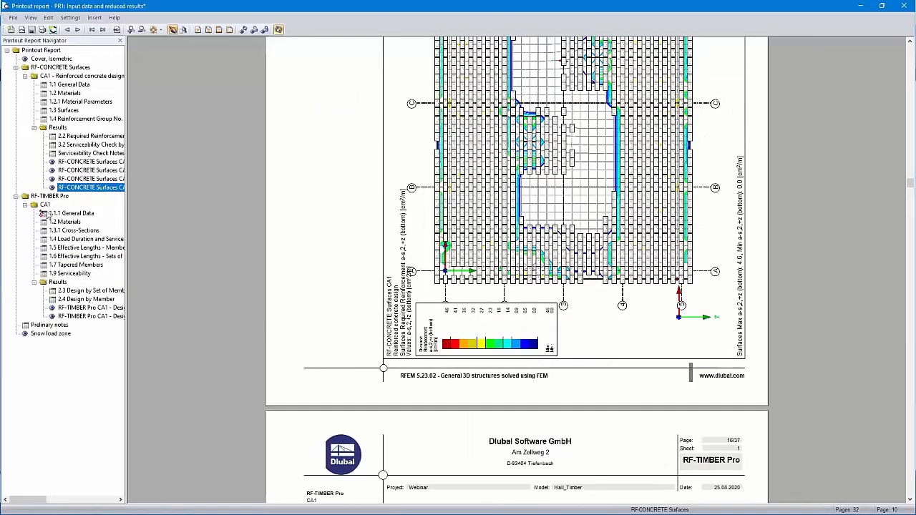
right_click(54, 214)
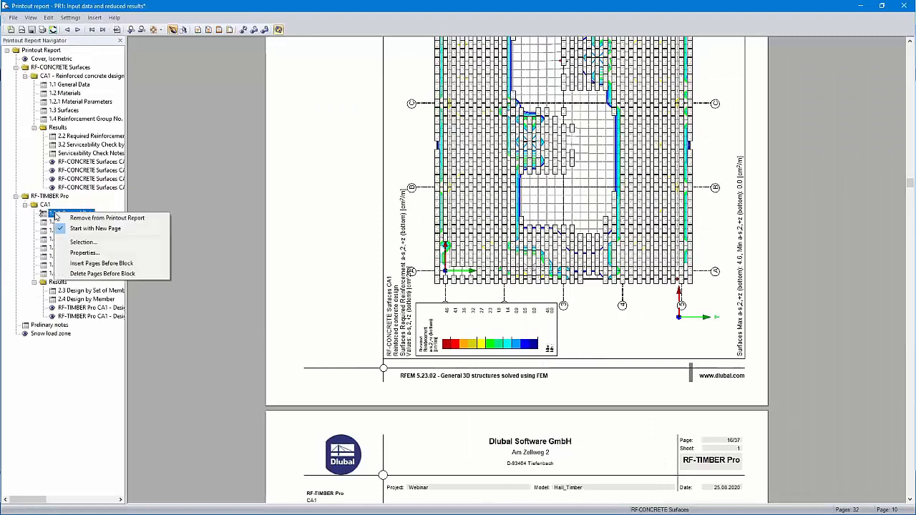
click(94, 274)
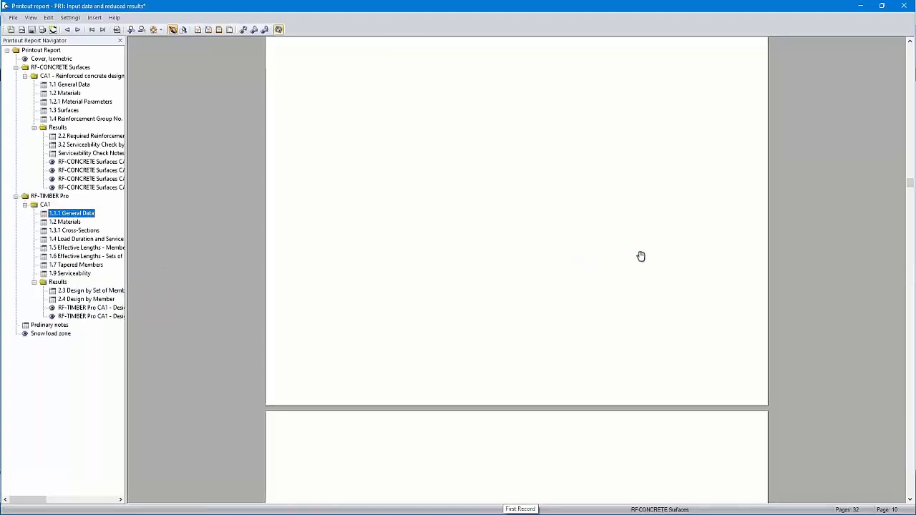
scroll(649, 246, down, 3)
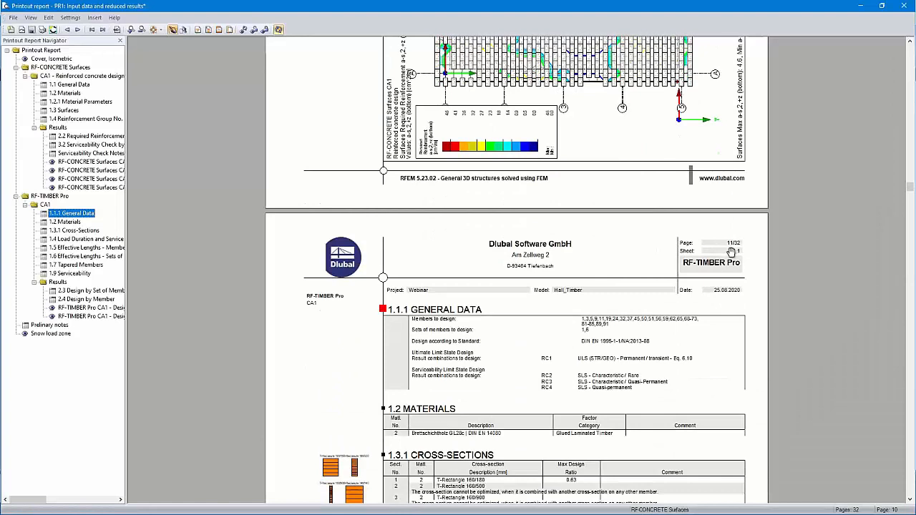
- Add the table of contents, the RFEM data and the model base data to the printout report selection
click(198, 31)
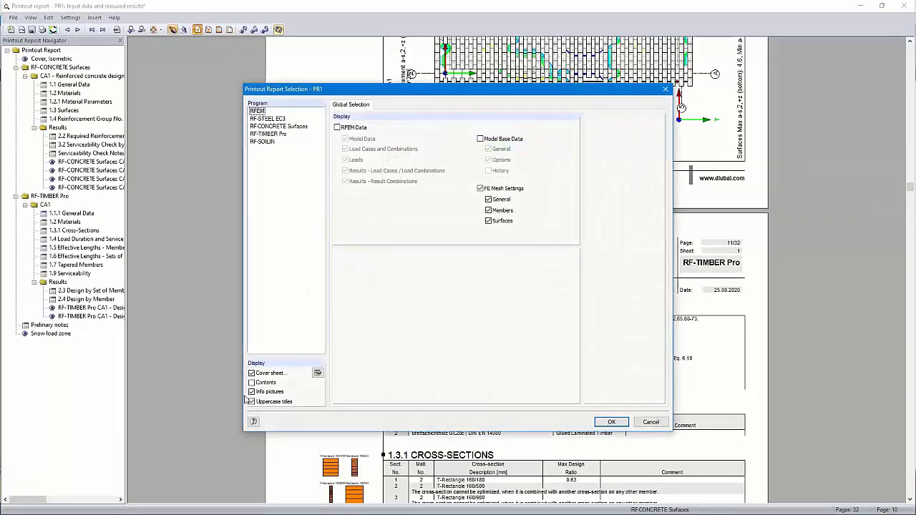
click(251, 383)
click(258, 112)
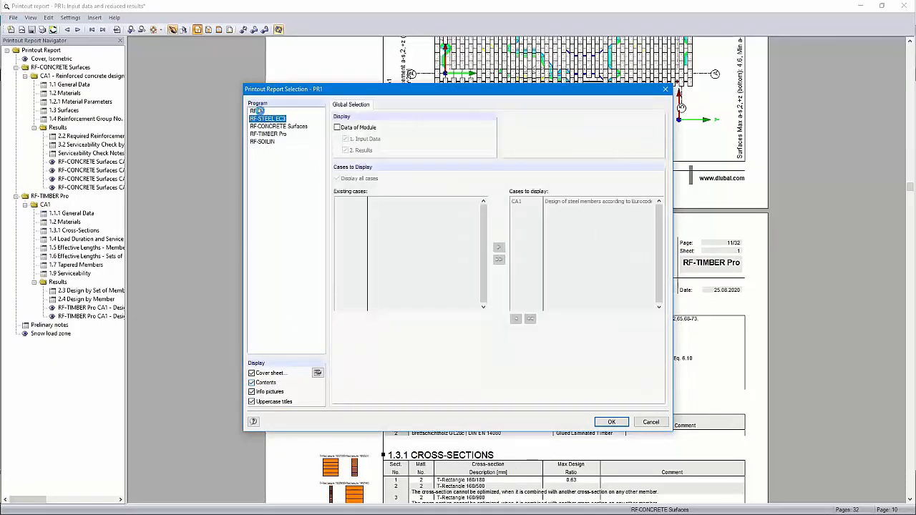
click(337, 128)
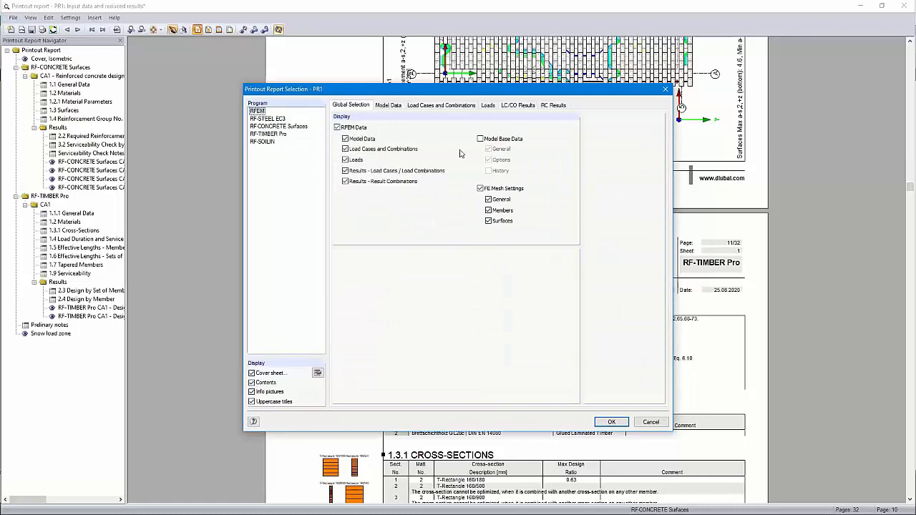
click(481, 139)
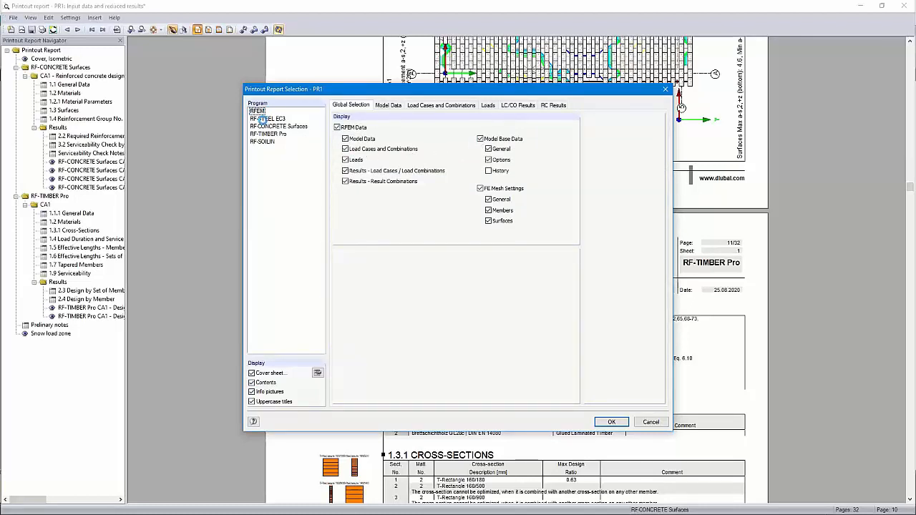
- Include the module data of RF-STEEL EC3 and RF-SOILIN in the report selection
click(264, 120)
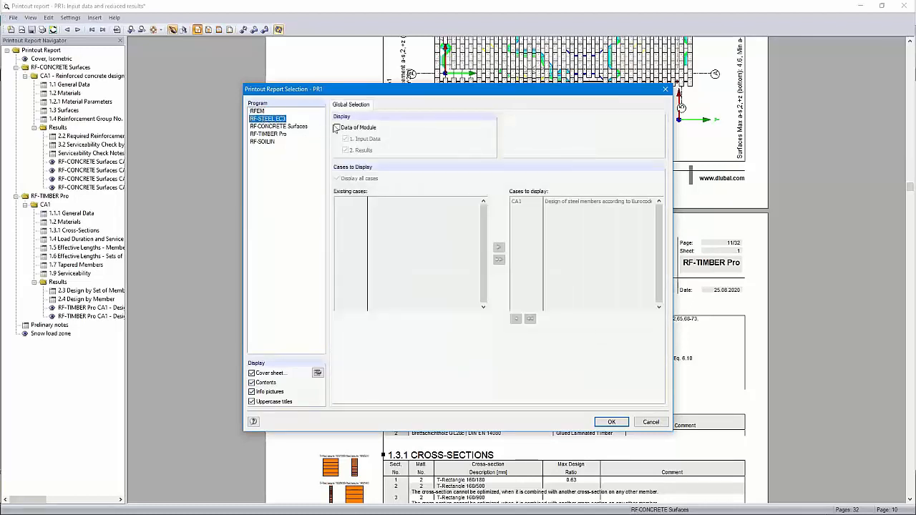
click(338, 127)
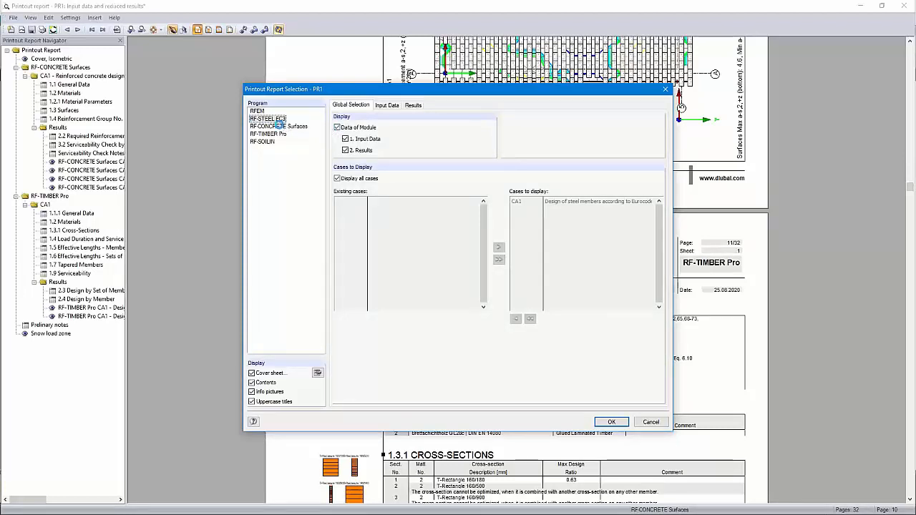
click(280, 127)
click(271, 134)
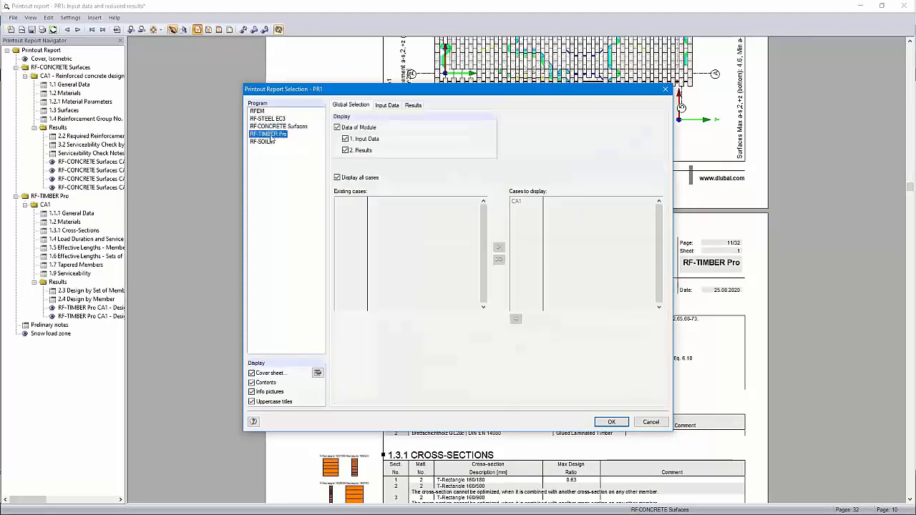
click(271, 142)
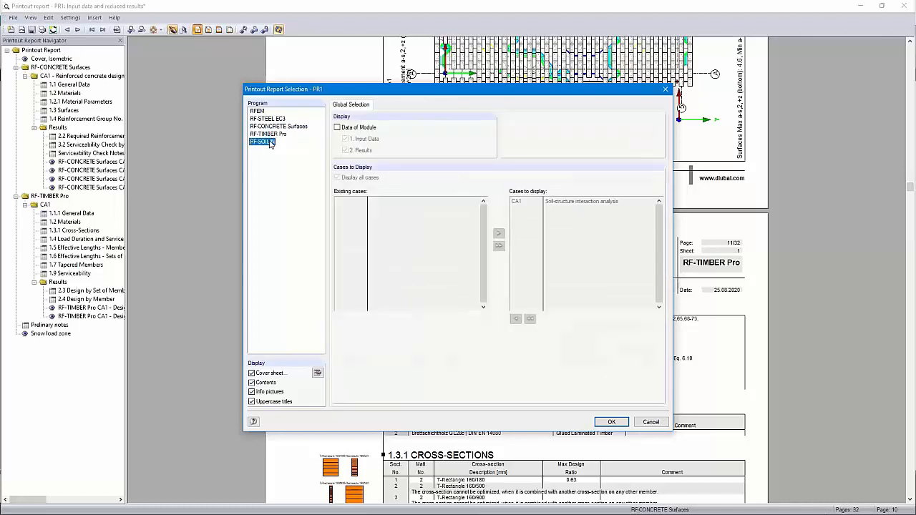
click(337, 128)
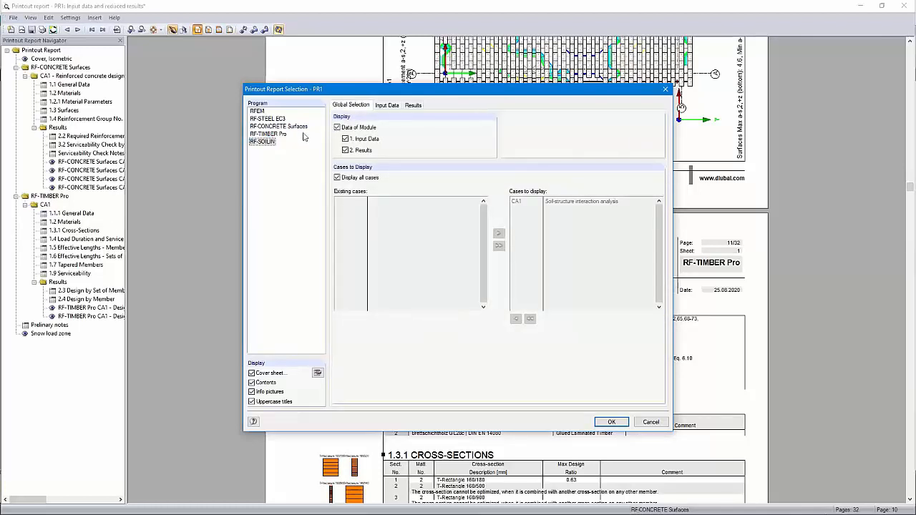
- Exclude RFEM load case and load combination results, replace partition values with extreme values of cross-sections in RC table 4.12, and apply the selection
click(257, 112)
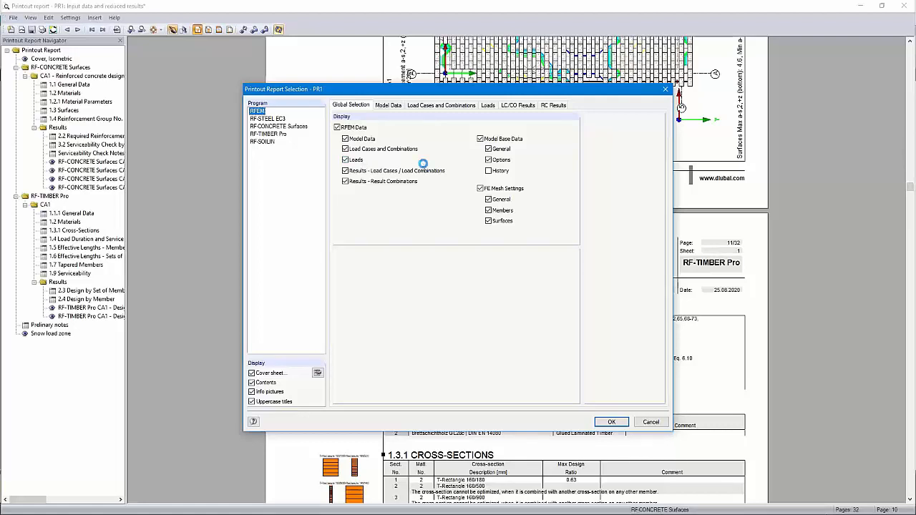
click(345, 171)
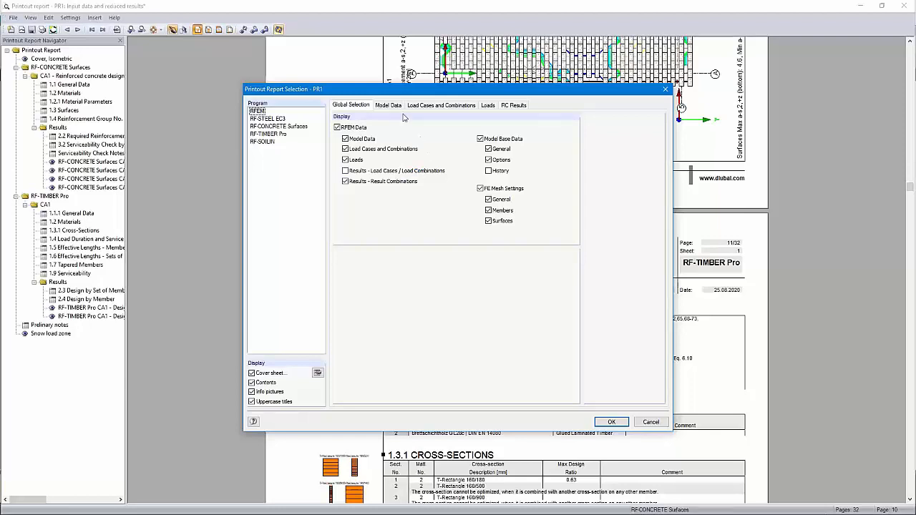
click(514, 105)
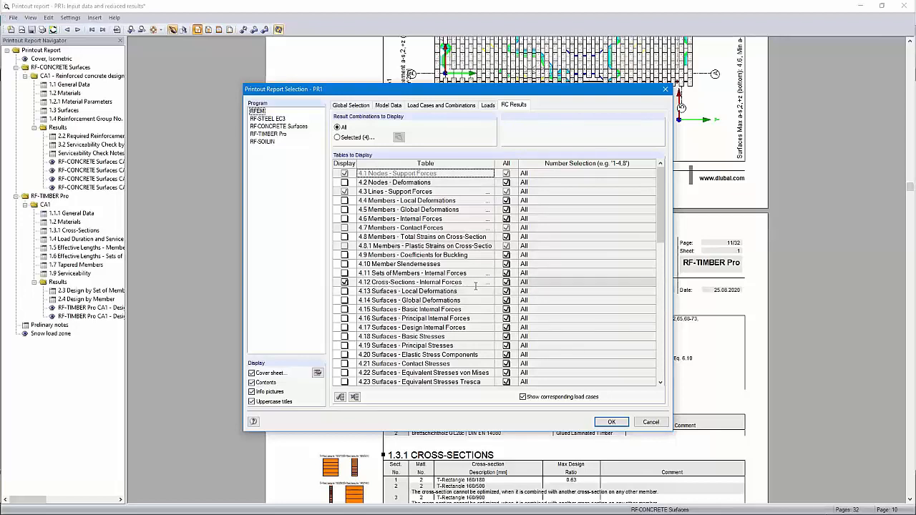
click(490, 284)
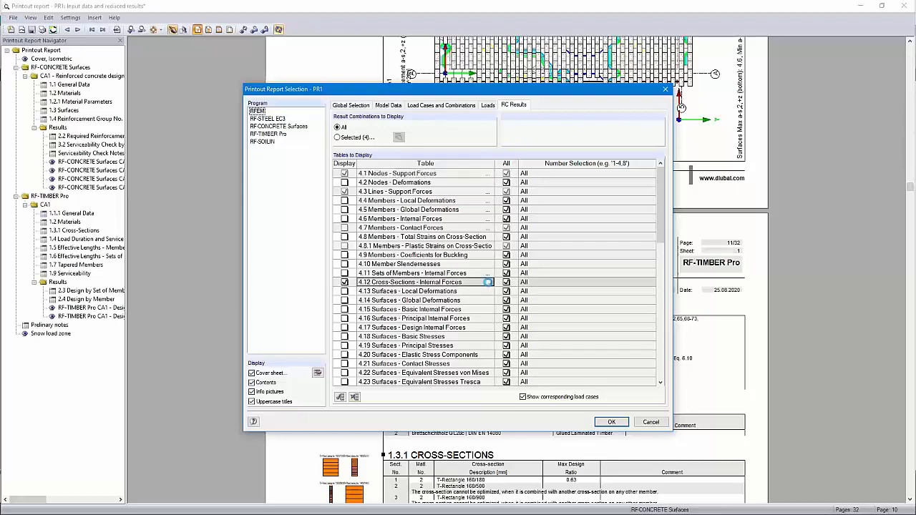
click(489, 282)
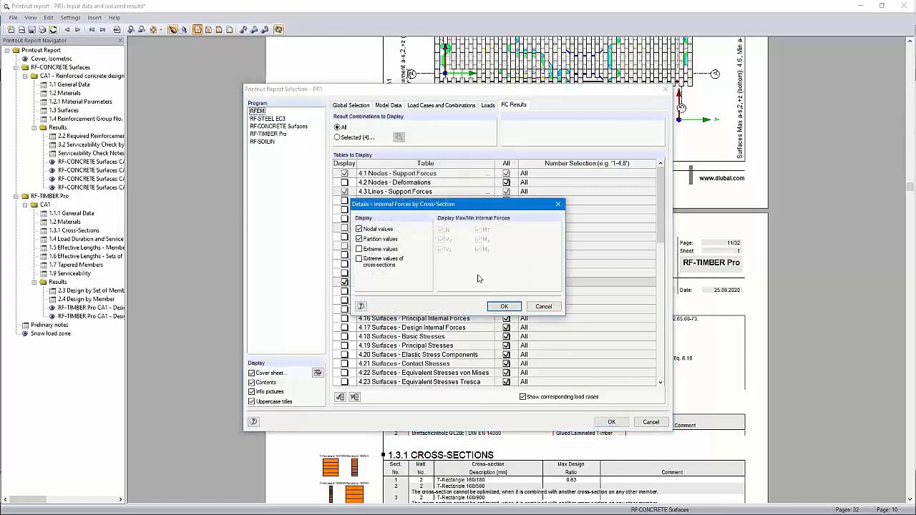
click(361, 240)
click(362, 262)
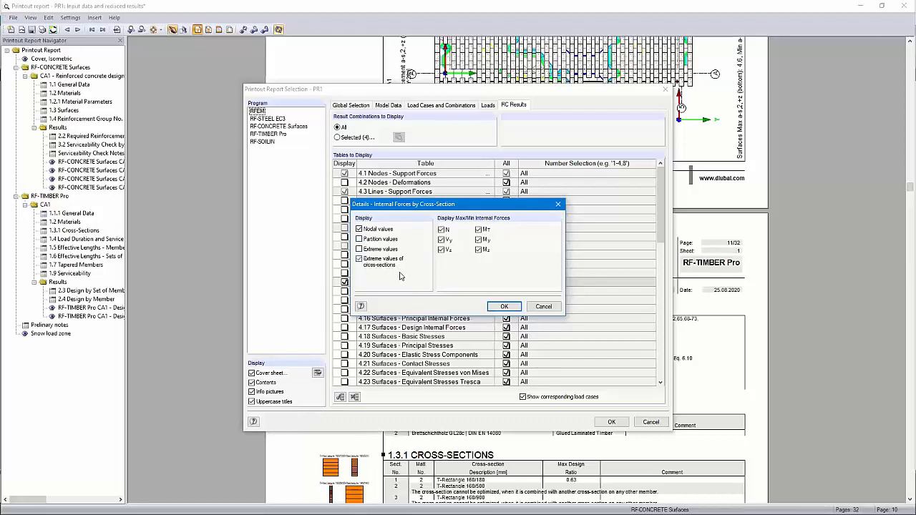
click(503, 307)
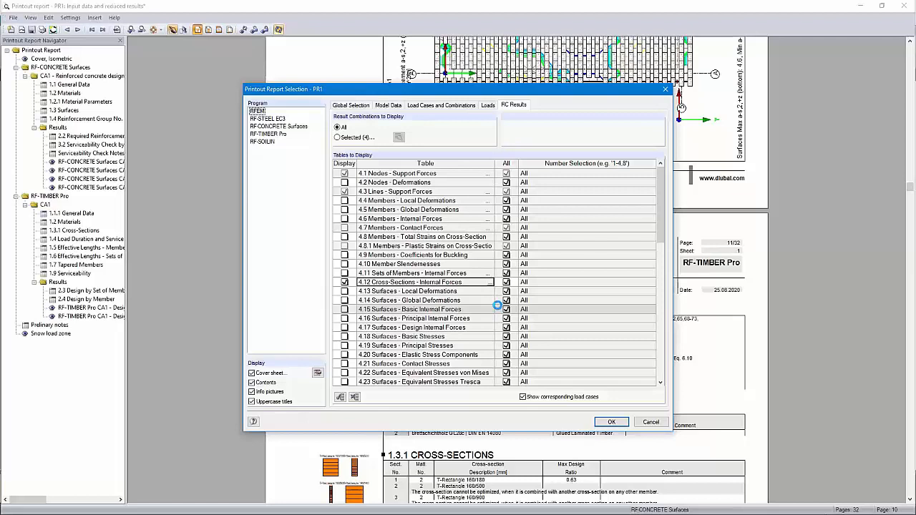
click(608, 422)
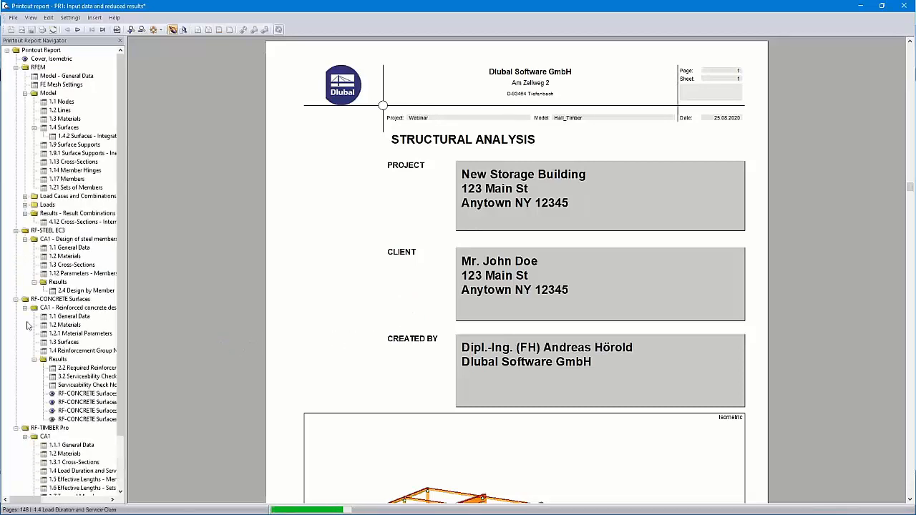
- Collapse the add-on module chapters and move the Prelinary notes chapter directly below Contents in the report structure
click(16, 239)
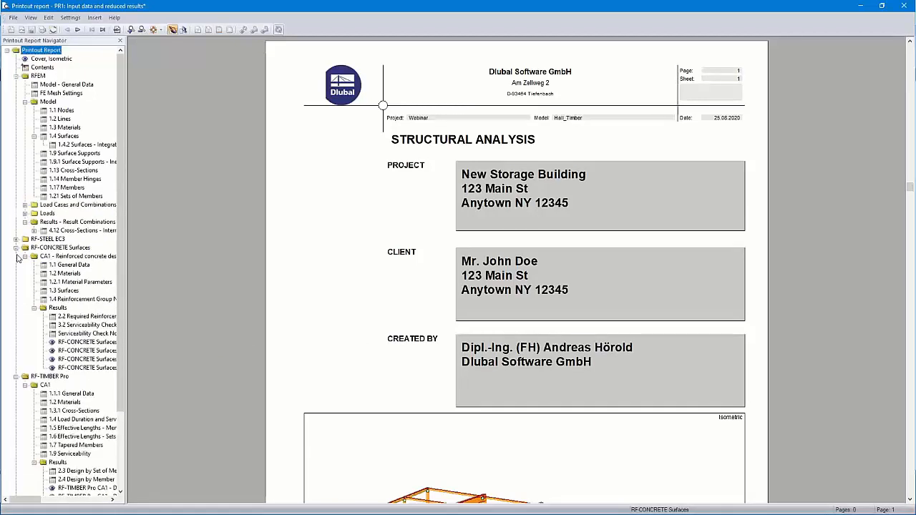
click(16, 248)
click(16, 257)
click(15, 265)
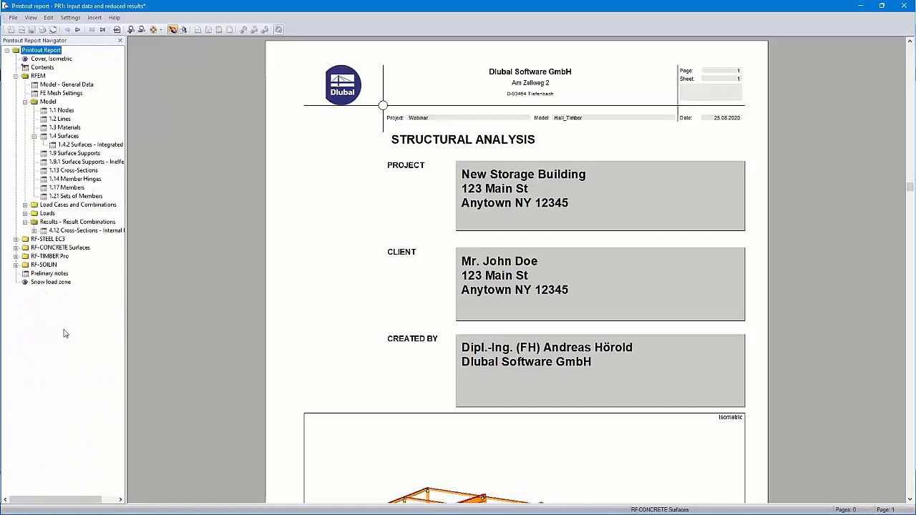
click(45, 273)
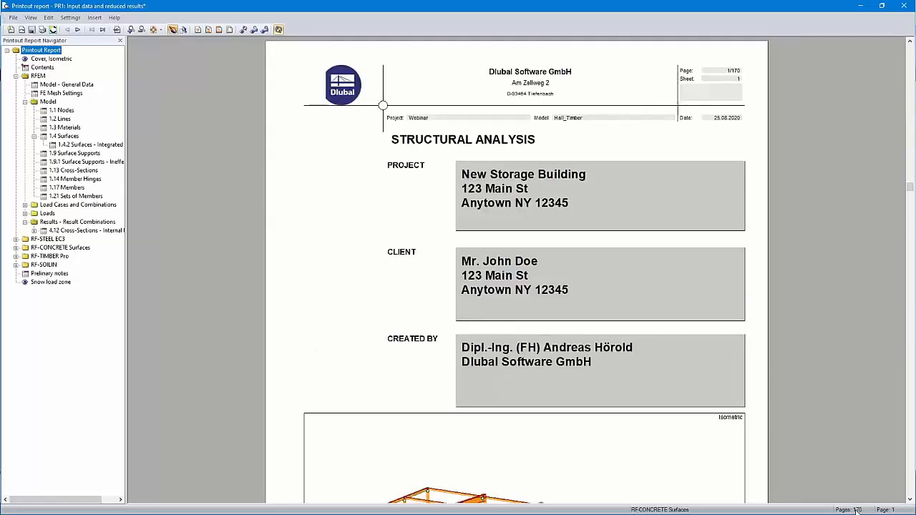
click(48, 275)
drag(48, 278, 45, 70)
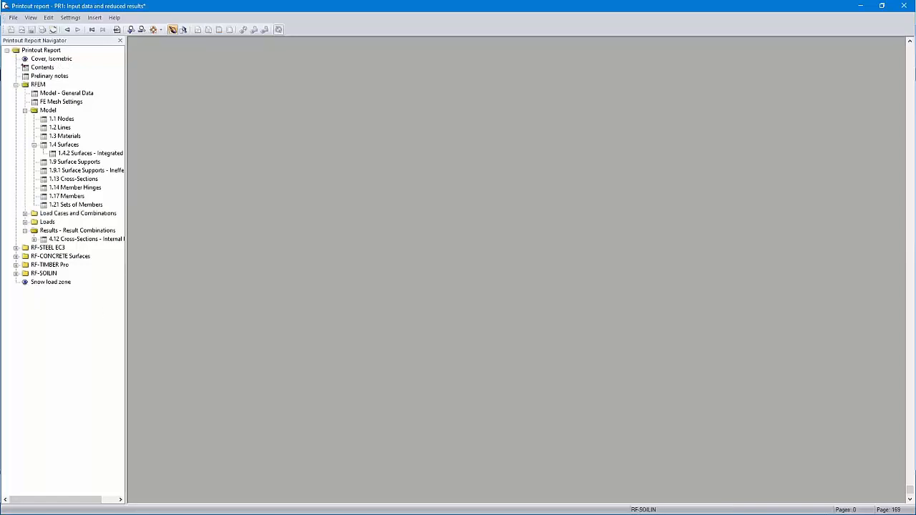
- Expand the Loads chapter and move the Snow load zone graphic under LC2 - Snow, after 3.15 Generated Loads
click(25, 222)
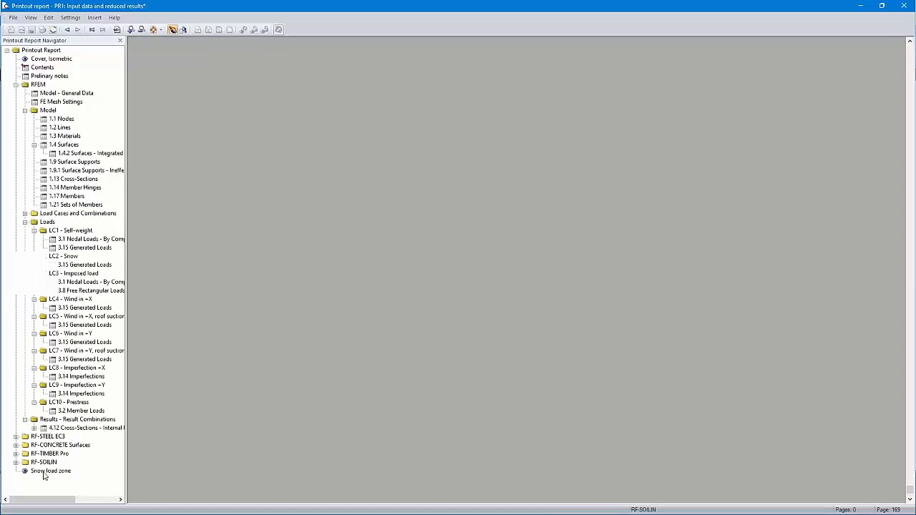
click(43, 472)
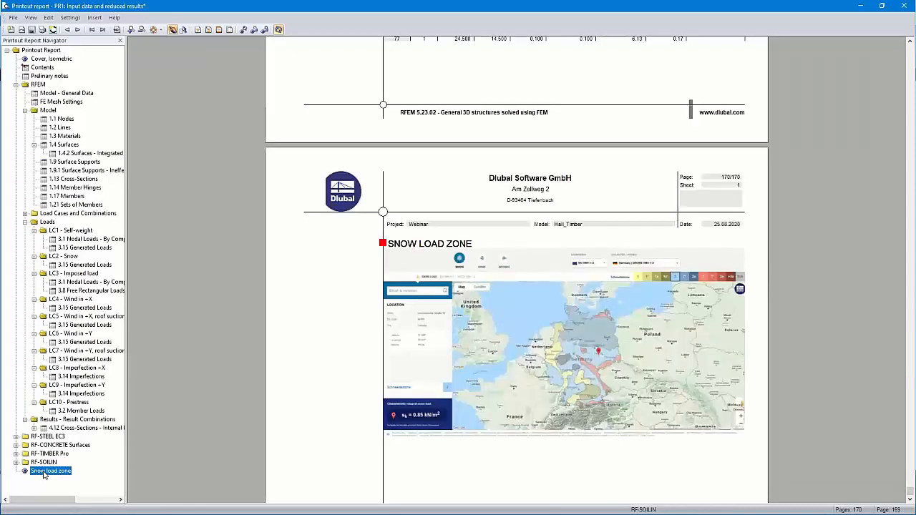
drag(43, 476, 62, 272)
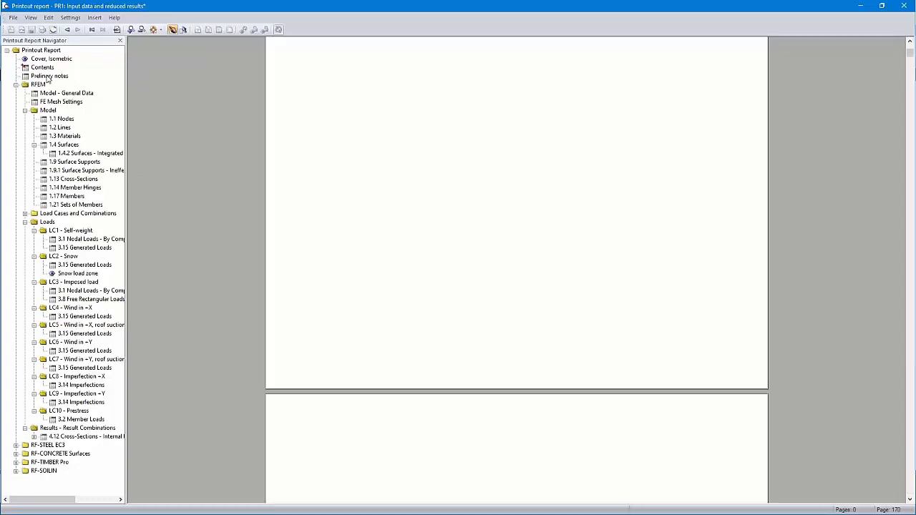
- Review the report pages around the cover, contents, Prelinary notes and model data, plus the LC2 - Snow section with its snow load zone map
click(48, 76)
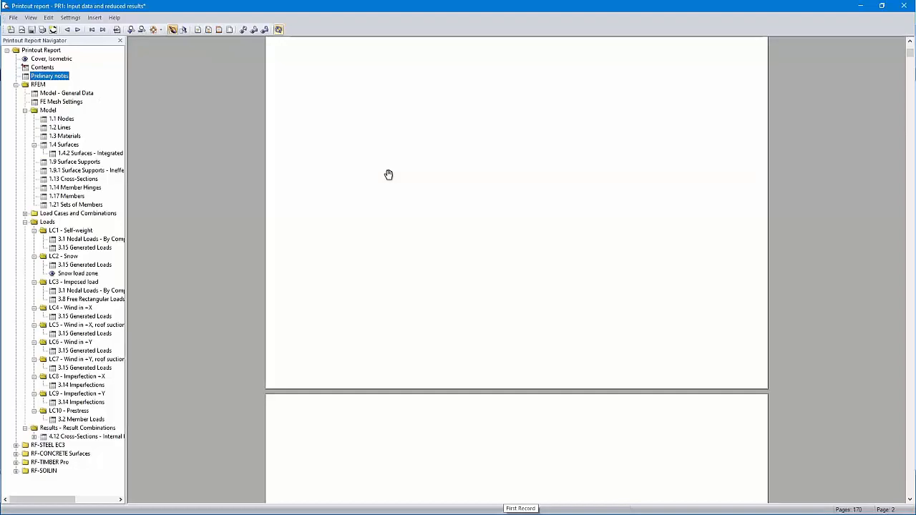
scroll(389, 175, up, 5)
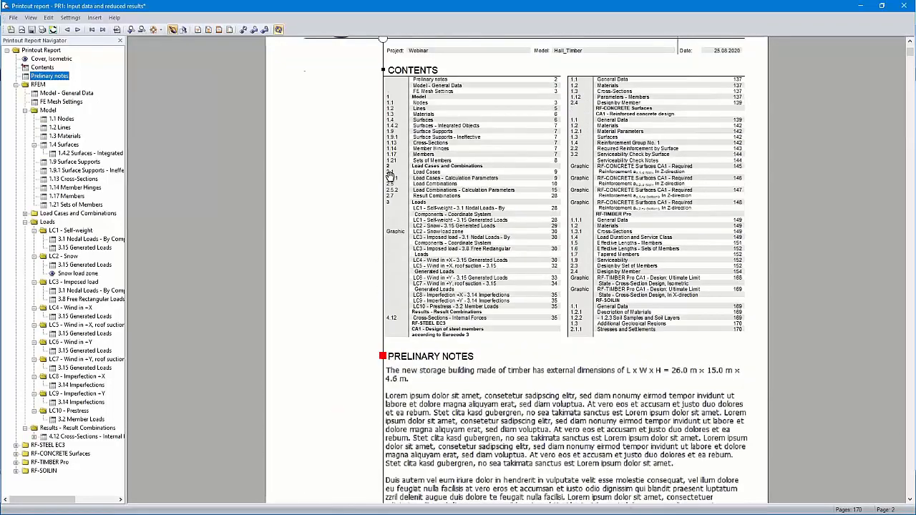
scroll(389, 174, up, 10)
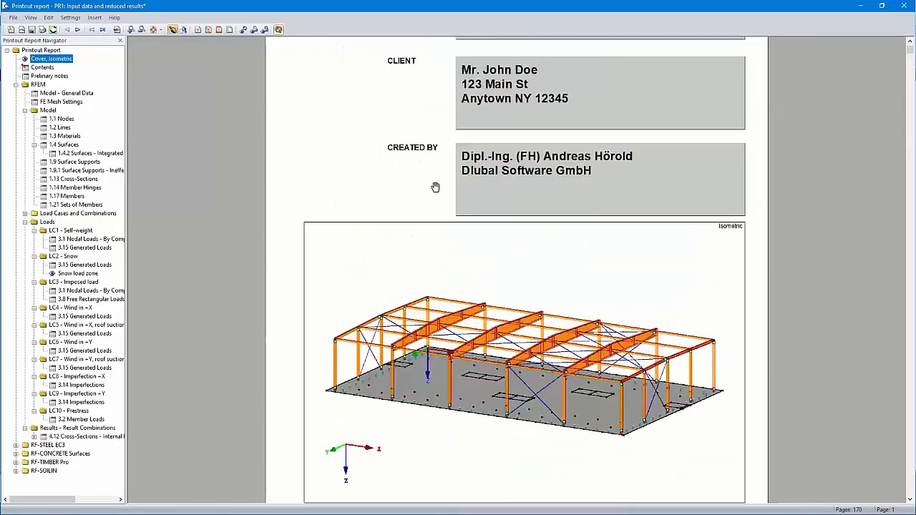
scroll(435, 187, down, 12)
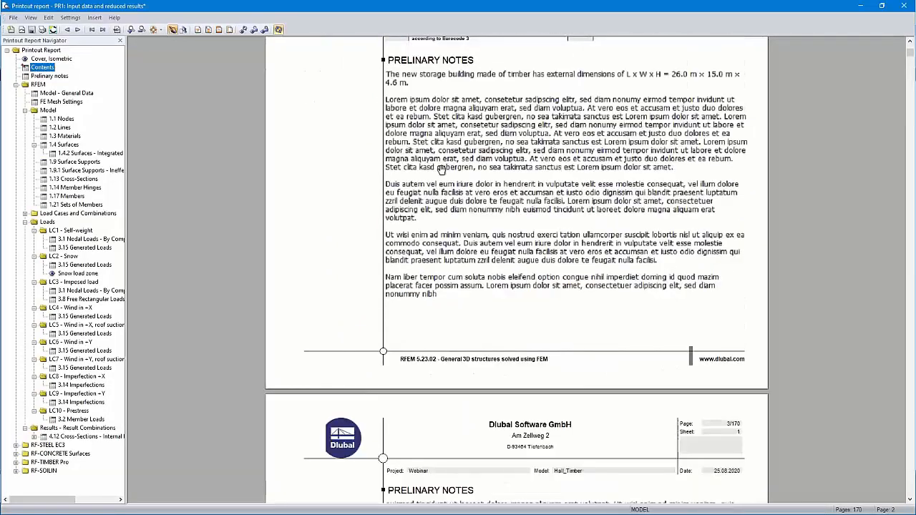
scroll(487, 117, down, 5)
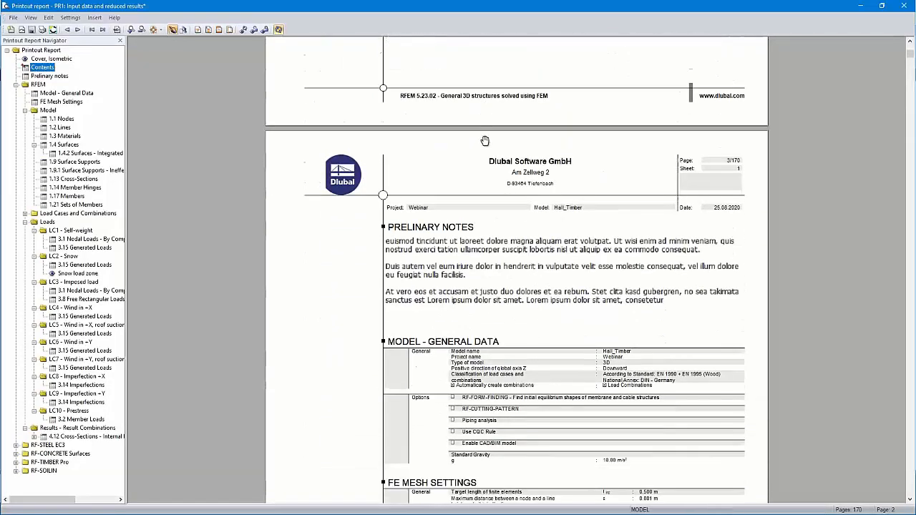
scroll(485, 140, down, 4)
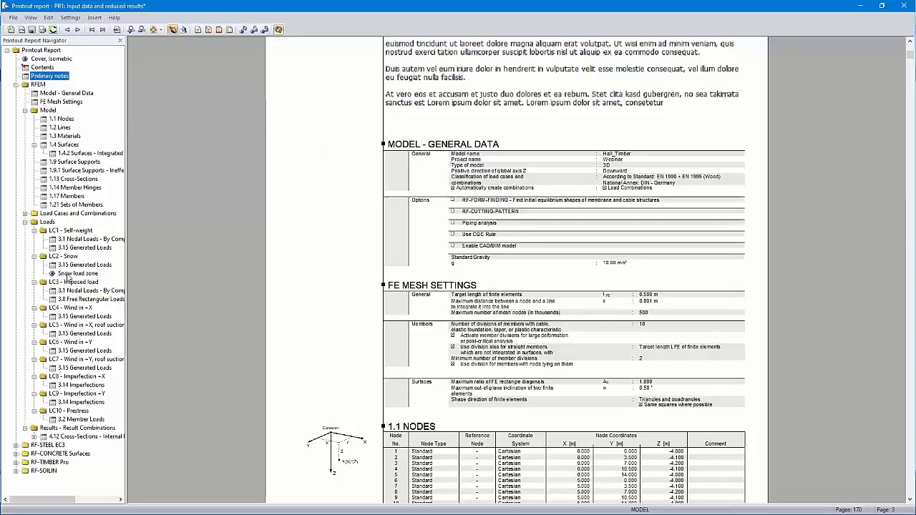
click(66, 256)
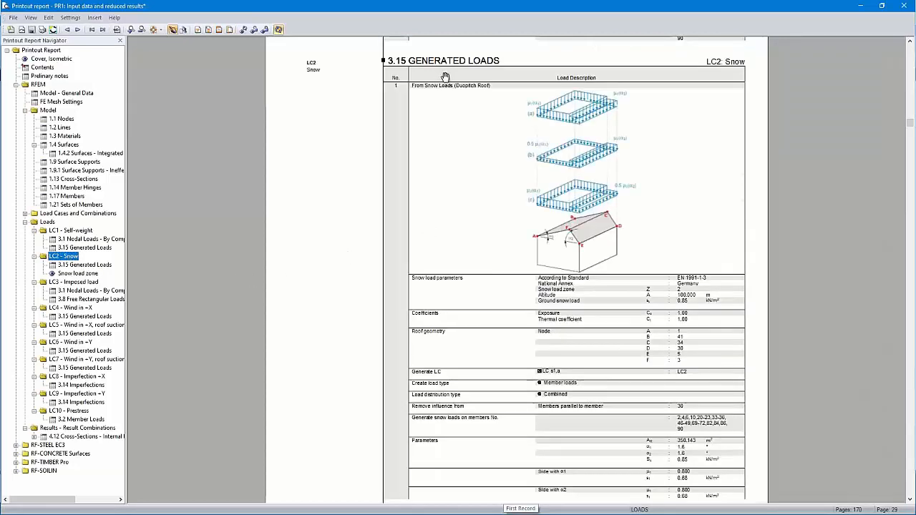
scroll(511, 189, down, 6)
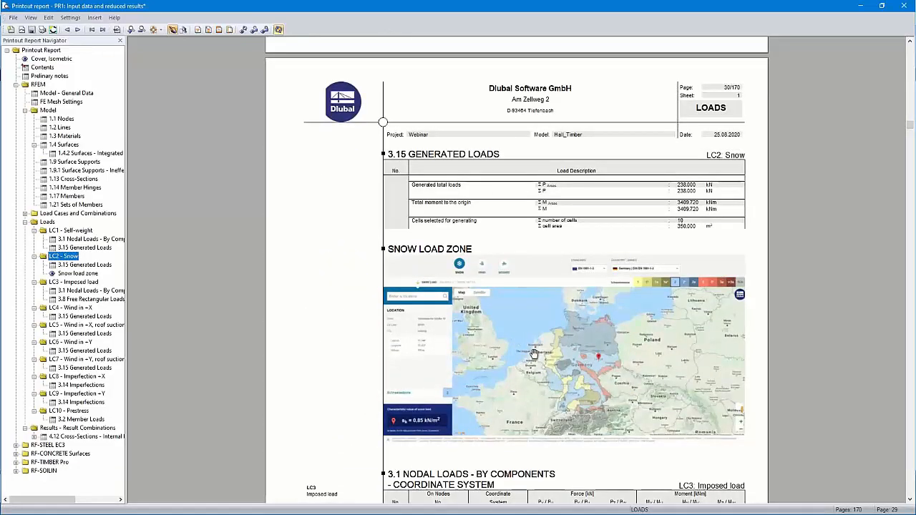
- Look through the available report languages and switch the printout report to French
click(71, 18)
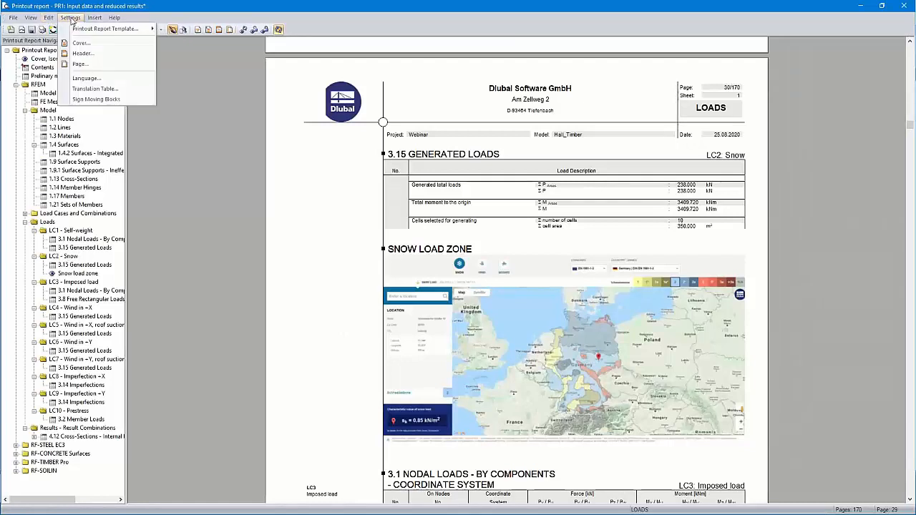
click(86, 78)
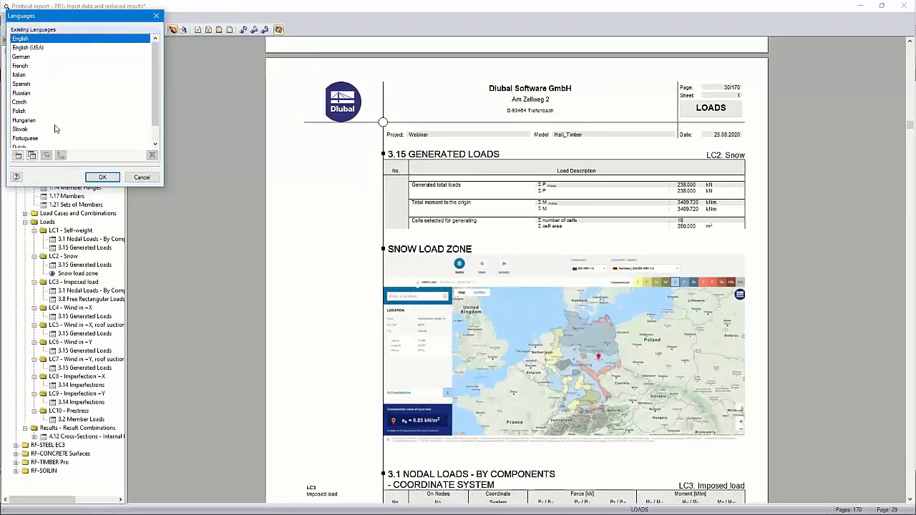
scroll(56, 129, down, 1)
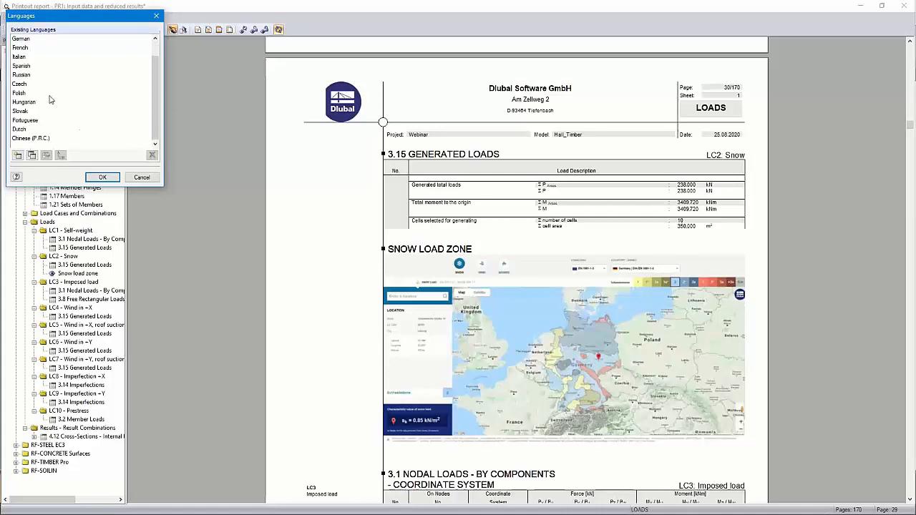
scroll(51, 100, up, 1)
click(21, 67)
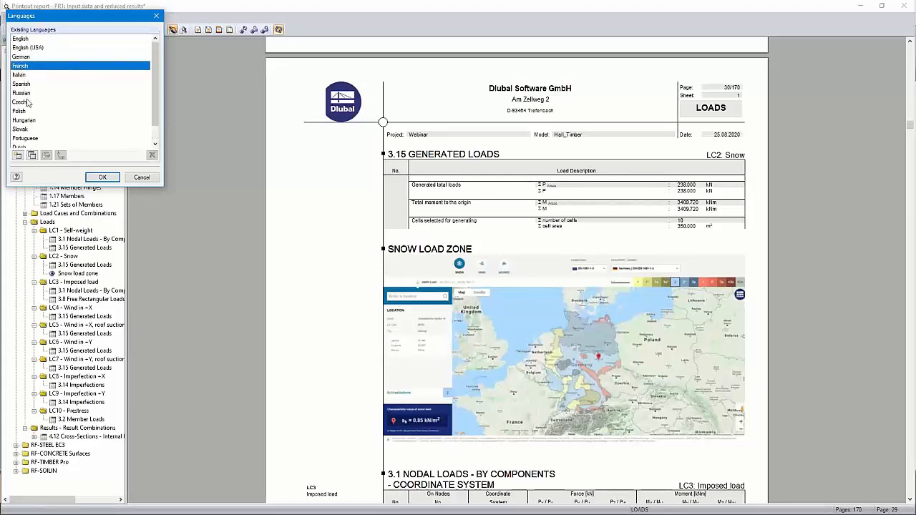
click(102, 177)
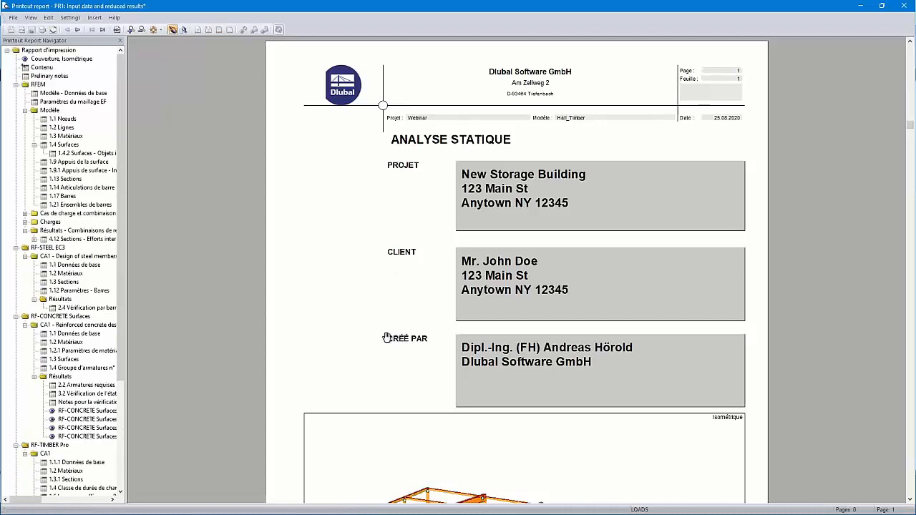
- Examine the translated design by member table 2.4 of RF-STEEL EC3 and the RF-CONCRETE Surfaces general data after it
click(111, 308)
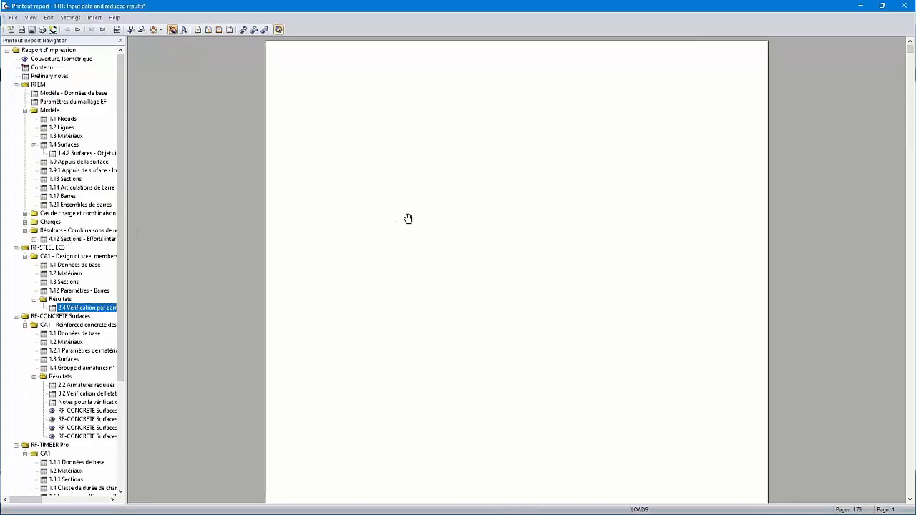
click(89, 308)
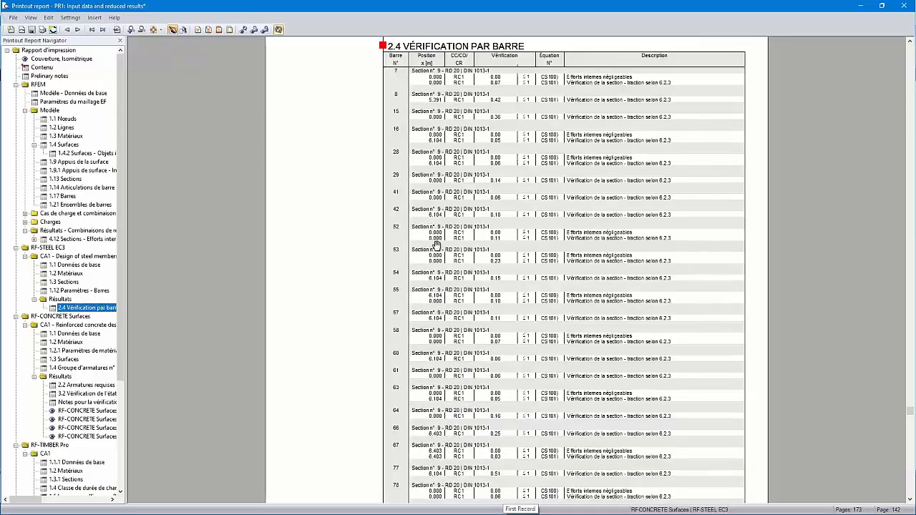
scroll(464, 102, up, 1)
scroll(463, 102, up, 2)
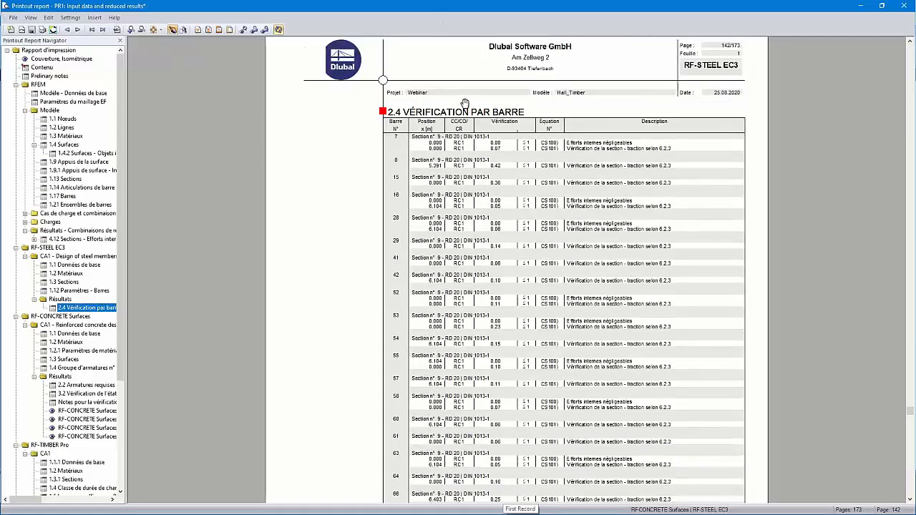
scroll(464, 108, down, 20)
scroll(463, 143, down, 2)
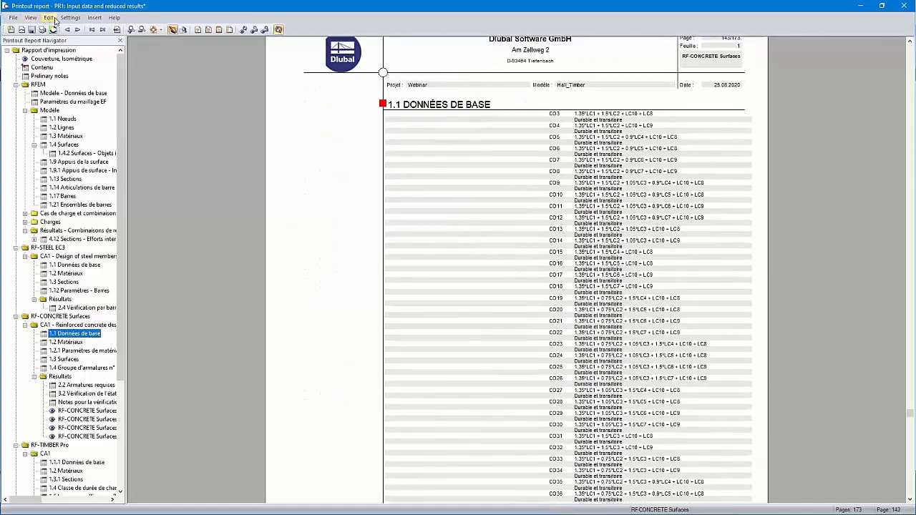
- Set the printout report language back to English
click(70, 17)
click(91, 83)
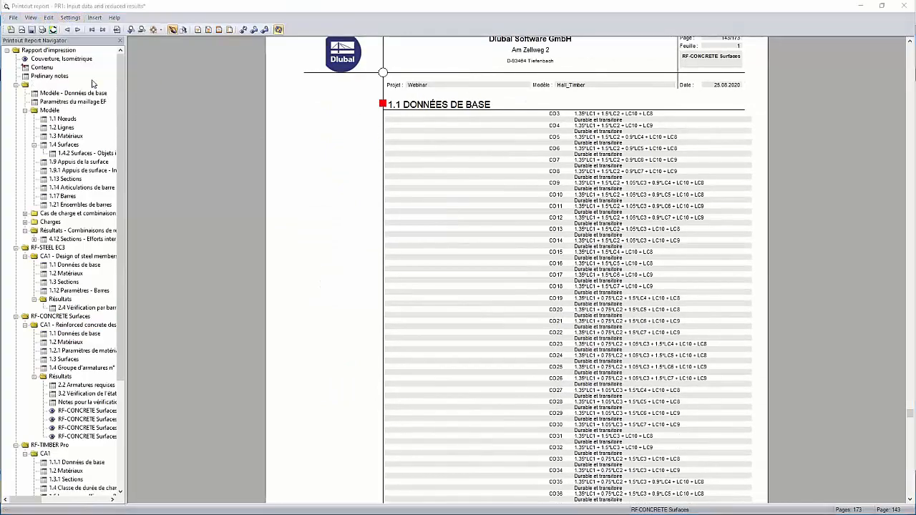
click(33, 41)
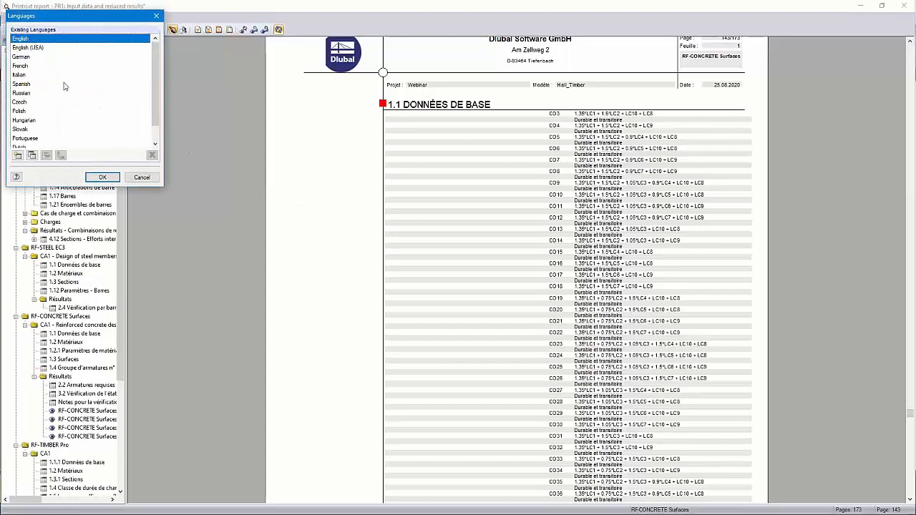
click(101, 177)
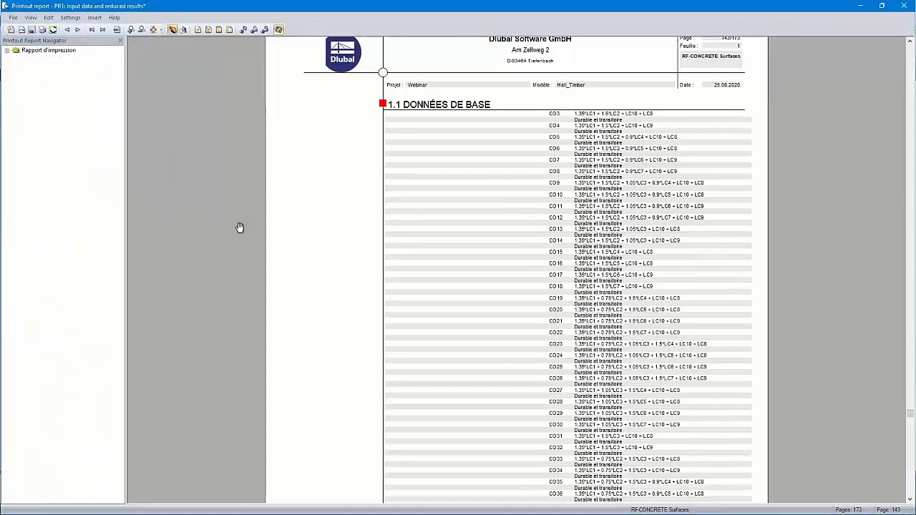
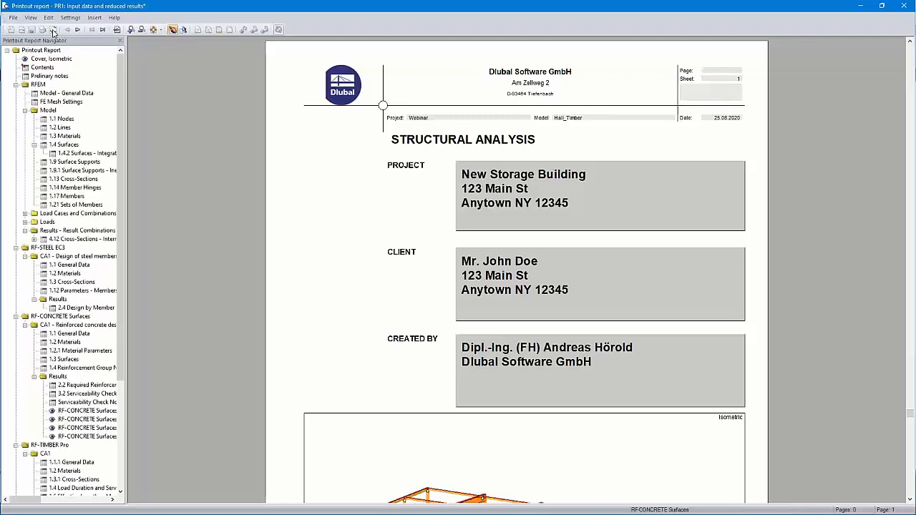
- Regenerate the printout report pages and print the full range to the PDF24 printer, closing its assistant
click(54, 31)
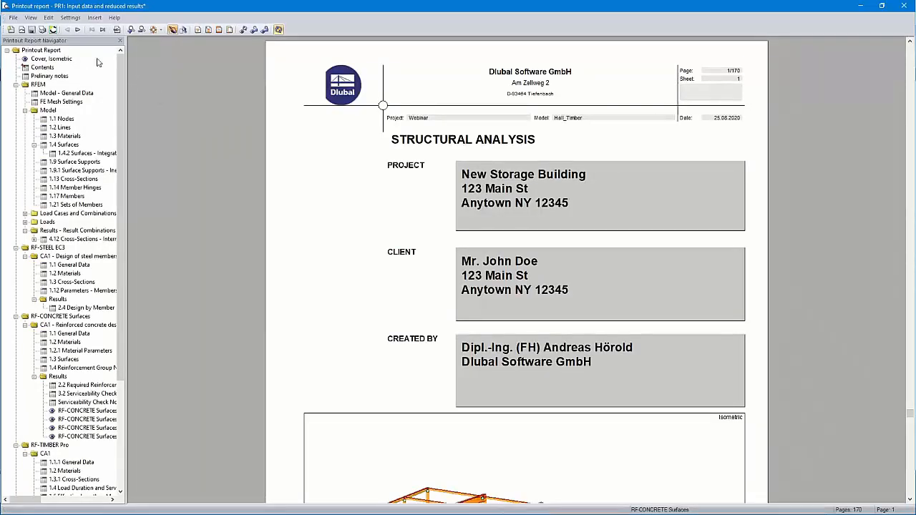
click(13, 17)
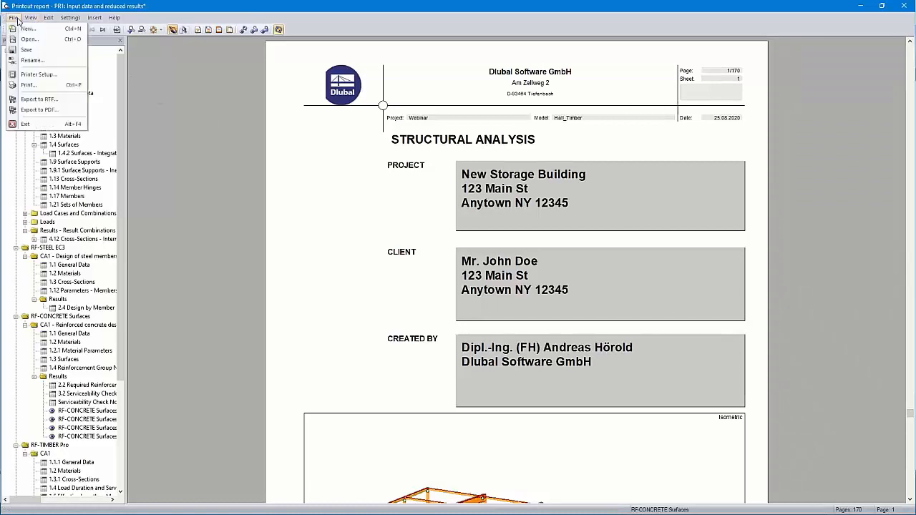
click(41, 84)
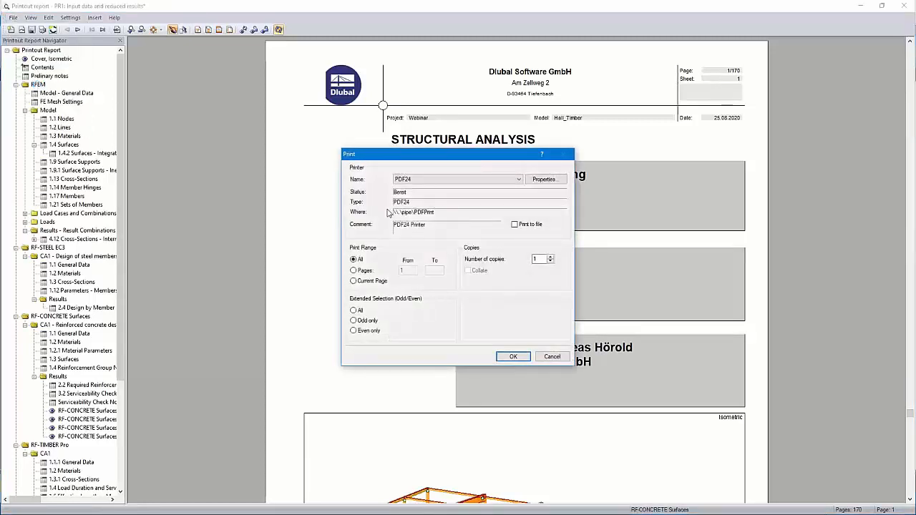
click(512, 356)
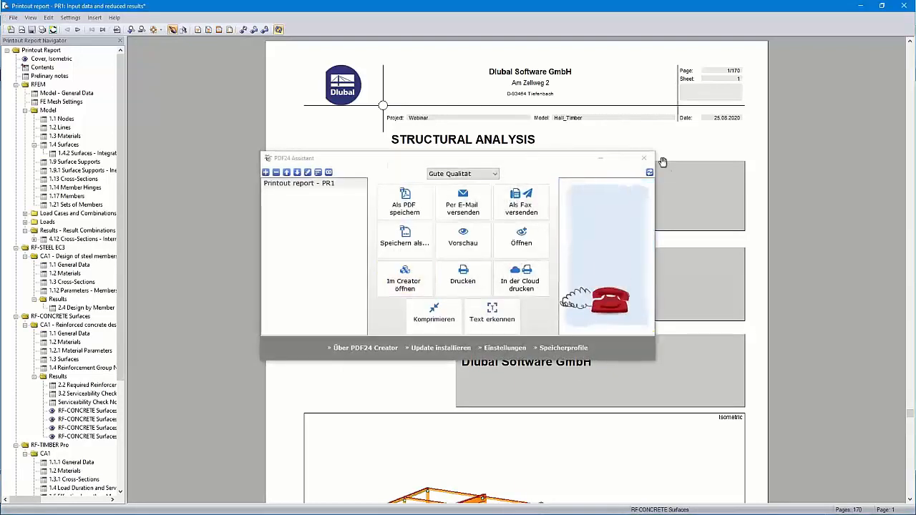
click(643, 157)
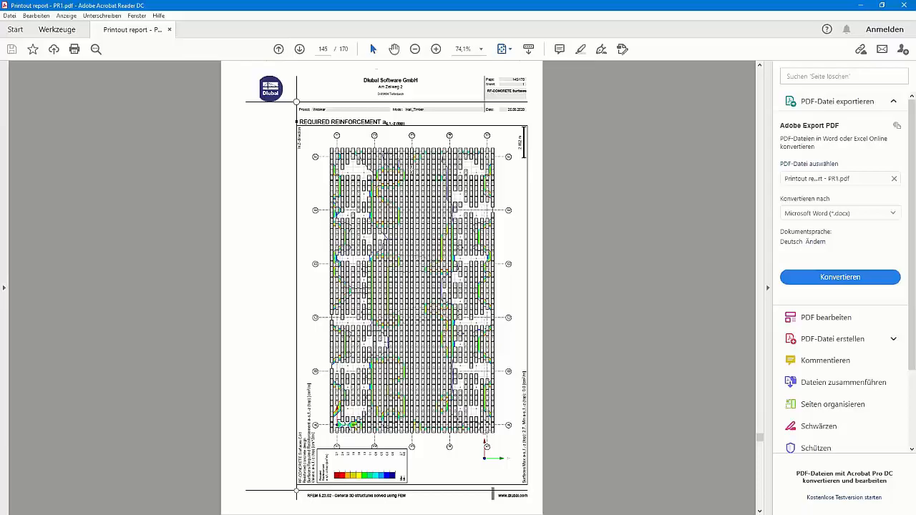
- In Adobe Acrobat Reader, inspect the report PDF: the required reinforcement graphic on page 145, the cover, contents and preliminary notes
ctrl+scroll(410, 169, up, 6)
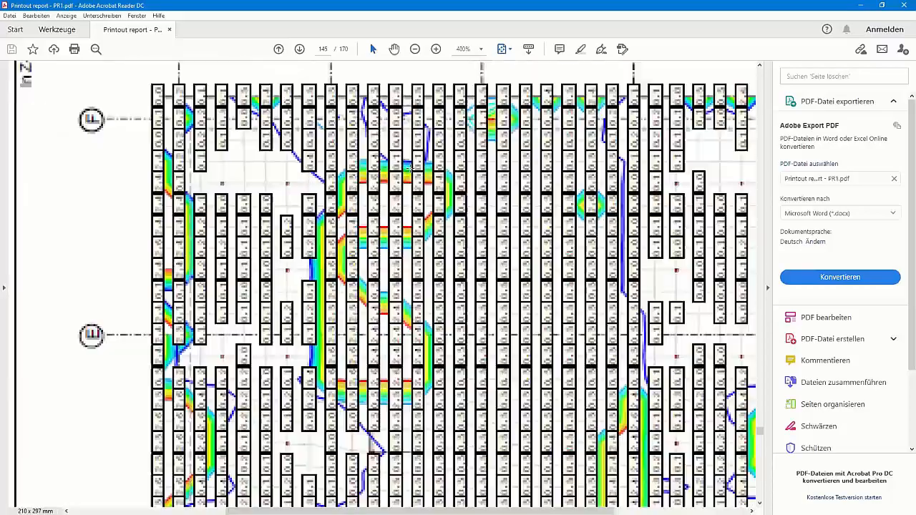
ctrl+scroll(408, 168, down, 6)
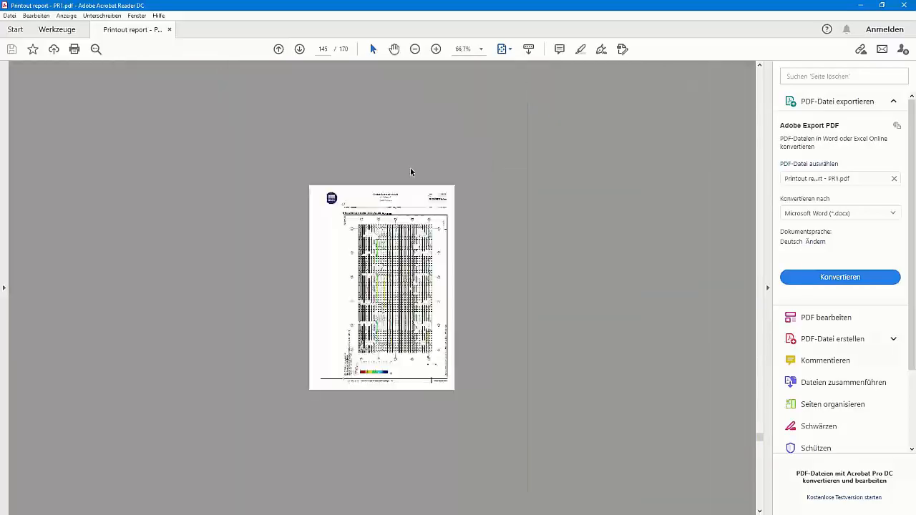
drag(758, 436, 765, 80)
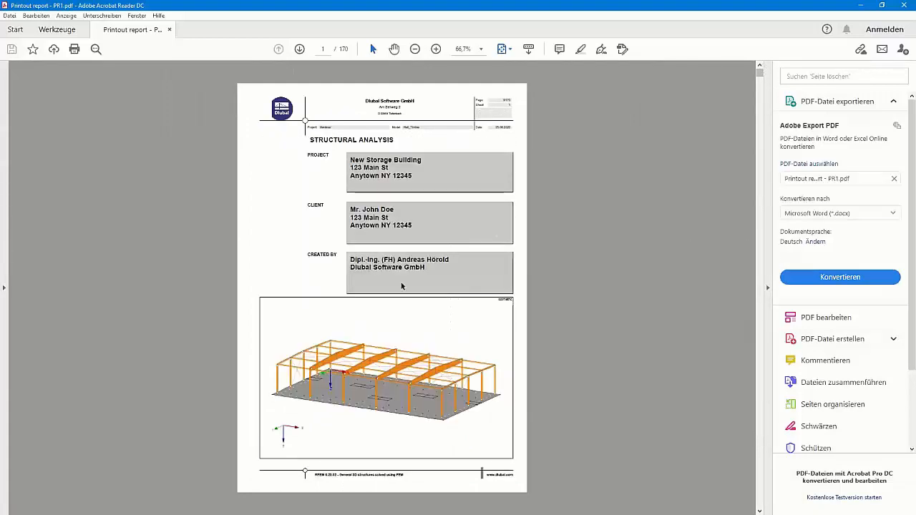
scroll(402, 287, down, 1)
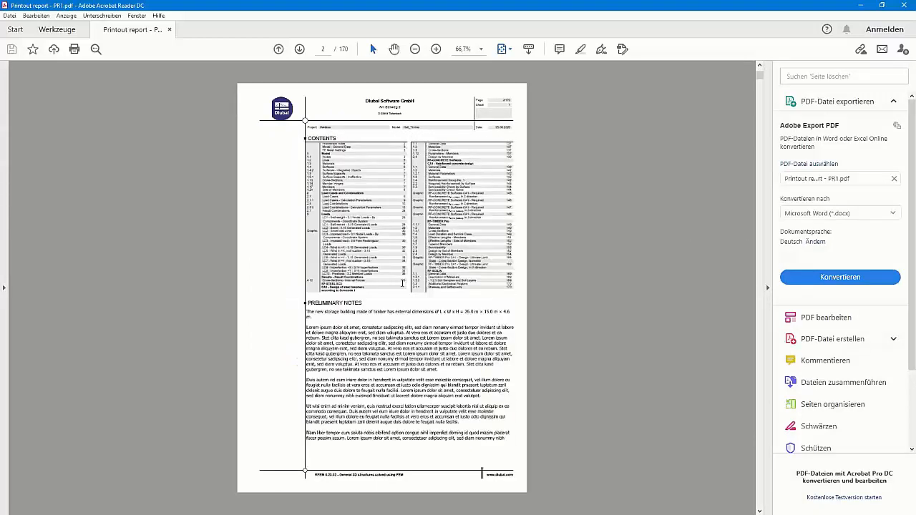
scroll(402, 284, down, 1)
scroll(402, 283, up, 2)
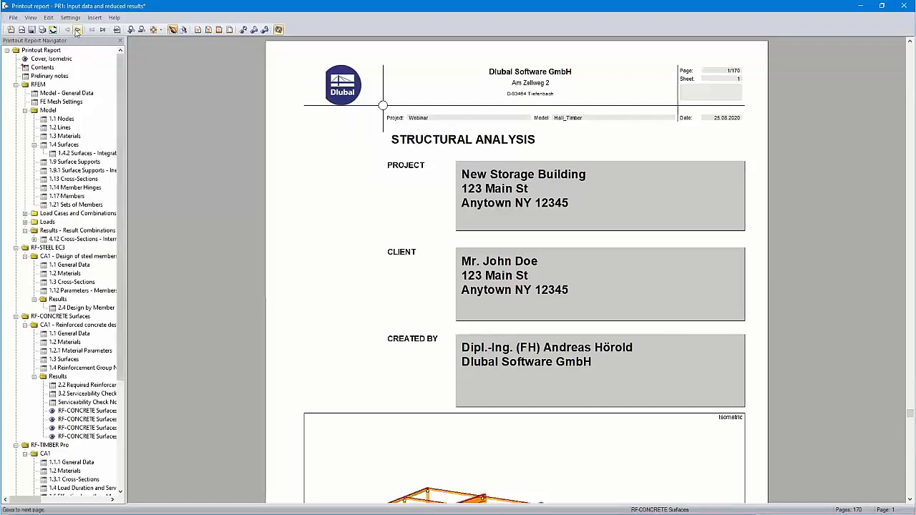
- Examine the options for creating a printout report template from the current report and from a new selection, without saving either
click(70, 17)
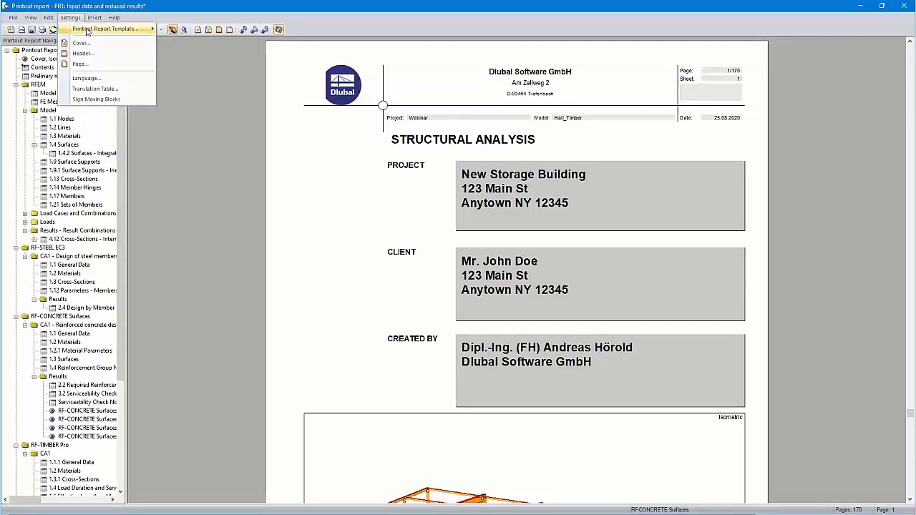
mouse_move(89, 32)
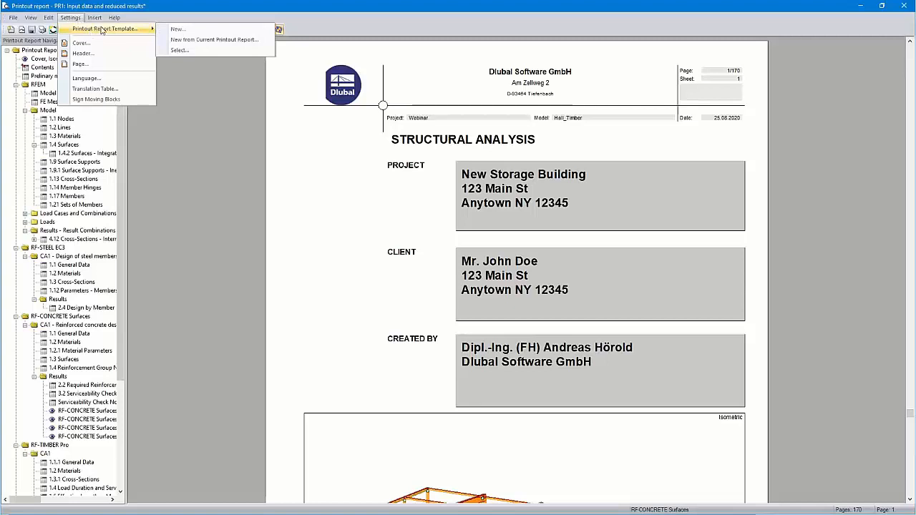
click(221, 41)
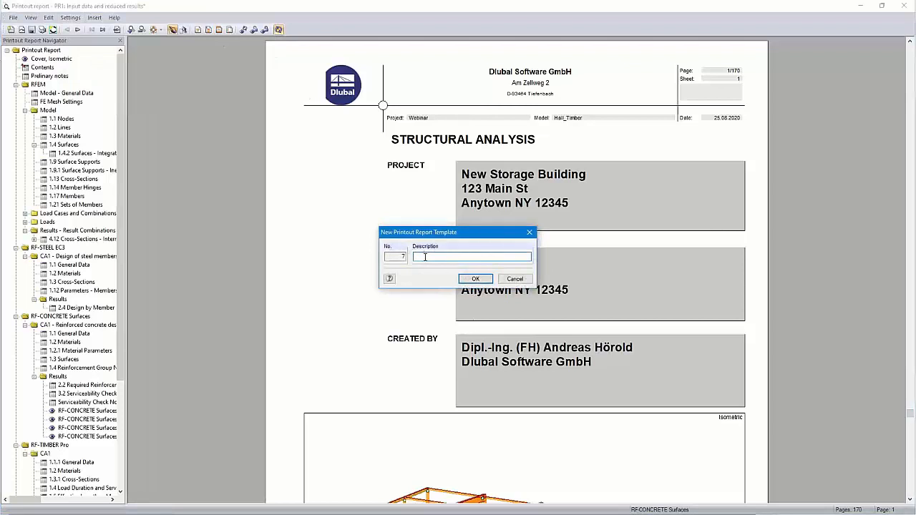
click(515, 279)
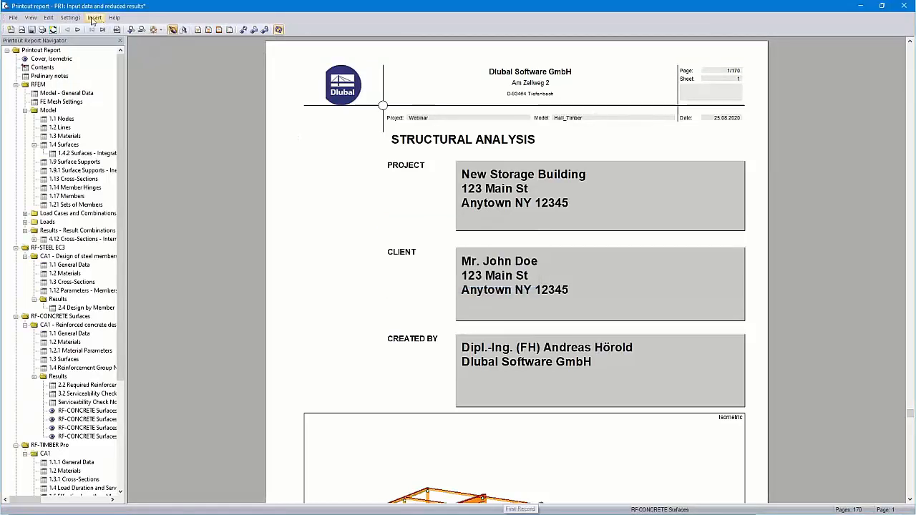
click(70, 18)
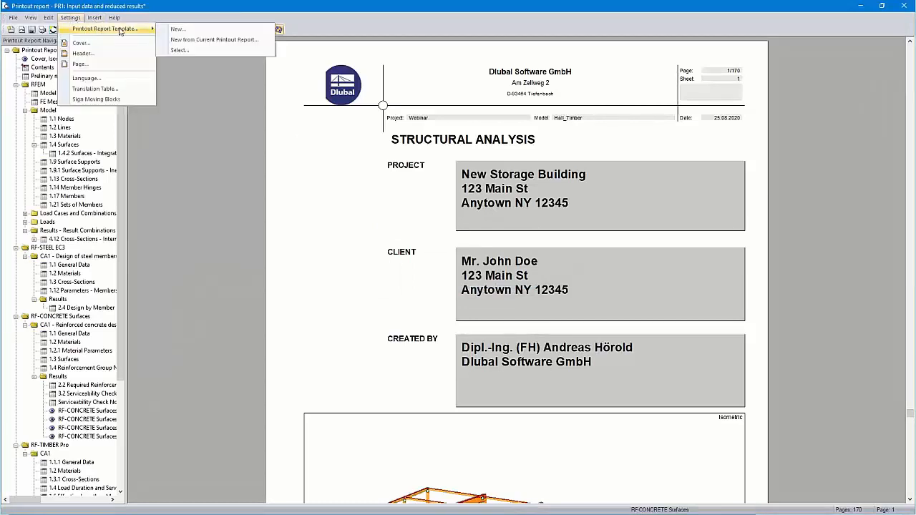
click(192, 31)
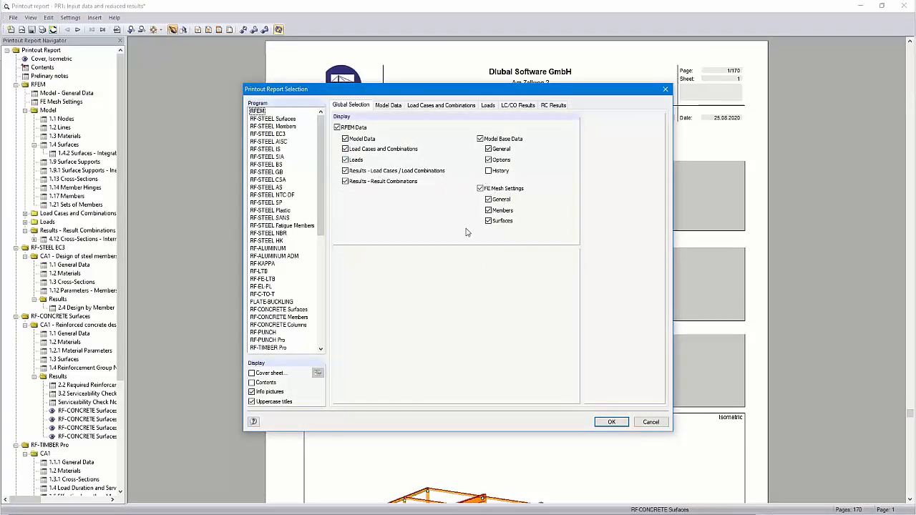
click(651, 422)
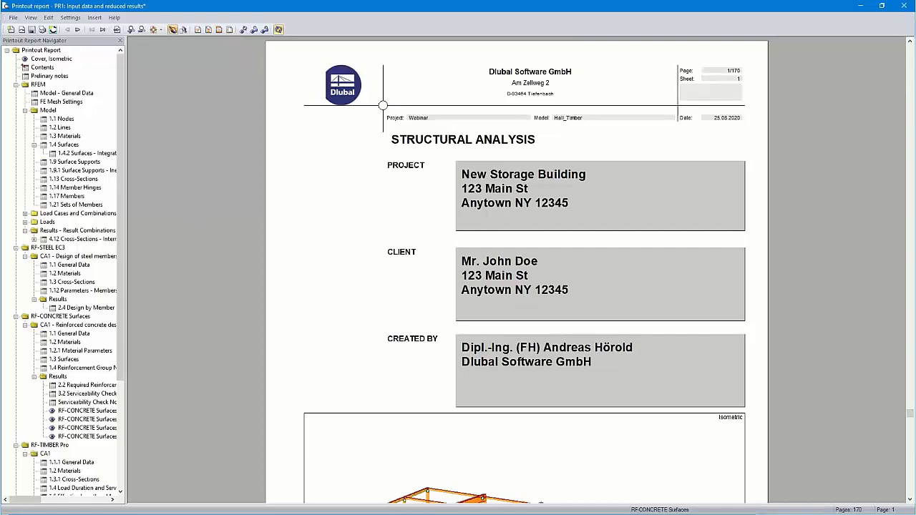
- Switch to the Dlubal website in the browser and look through the articles of its Knowledge Base
key(alt+Tab)
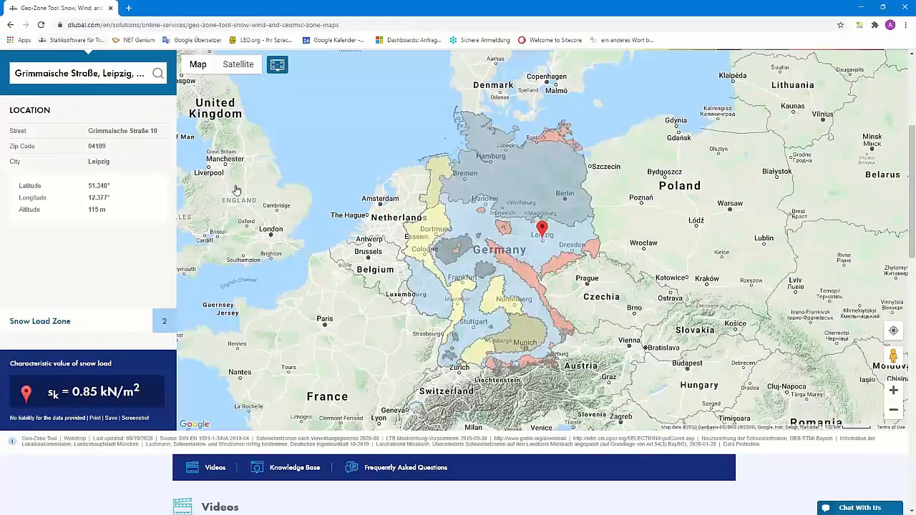
scroll(236, 189, up, 3)
mouse_move(313, 127)
mouse_move(366, 134)
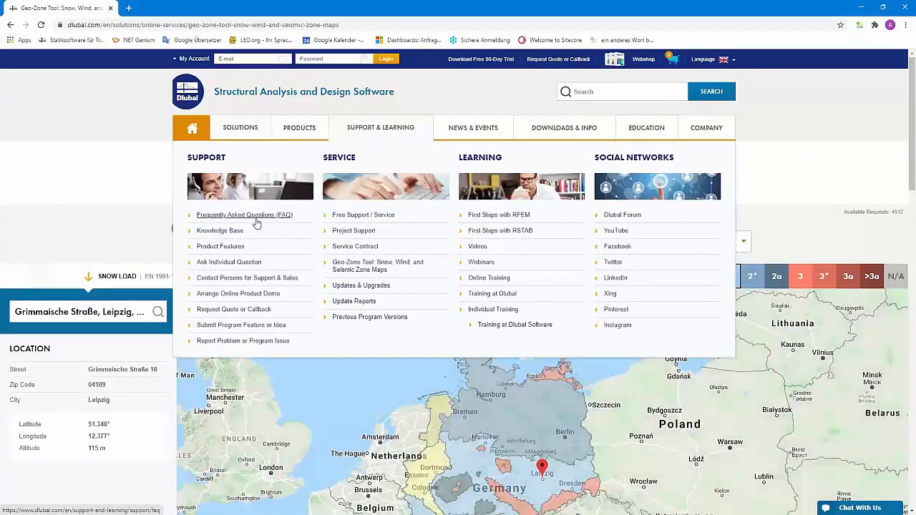
click(222, 231)
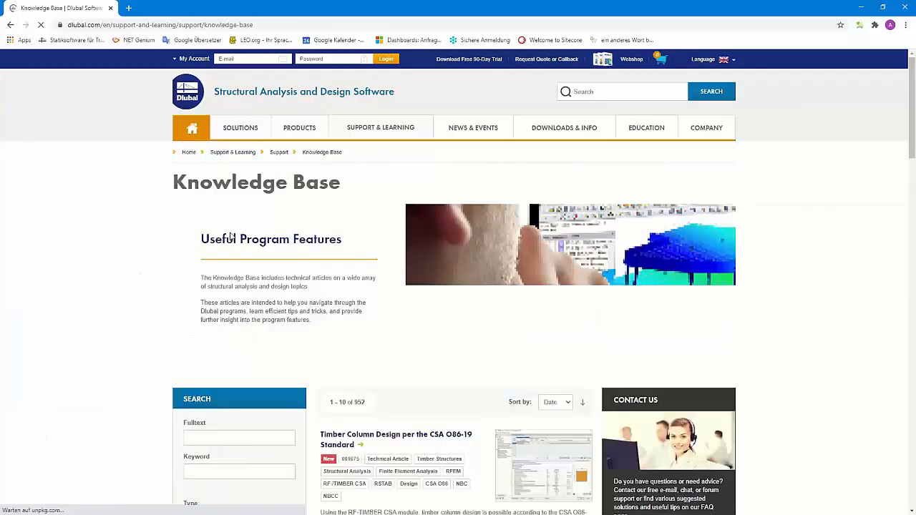
scroll(362, 238, down, 10)
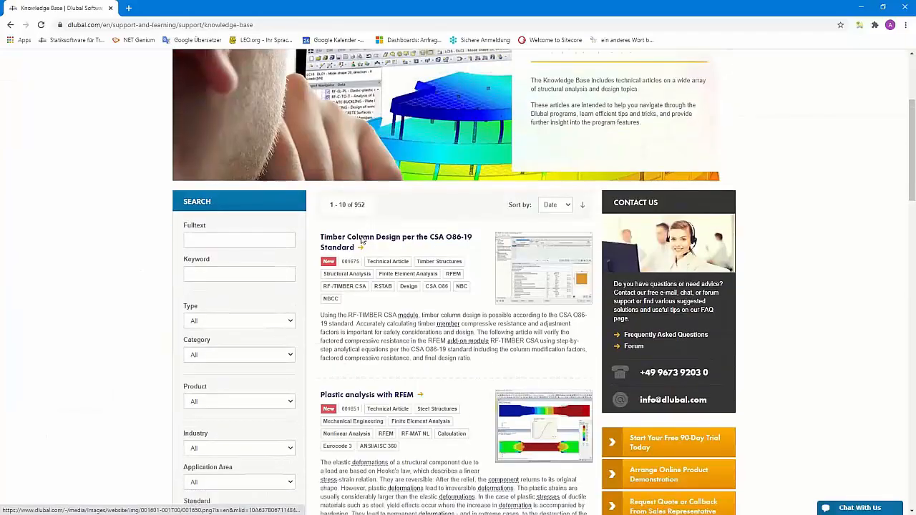
scroll(362, 238, down, 7)
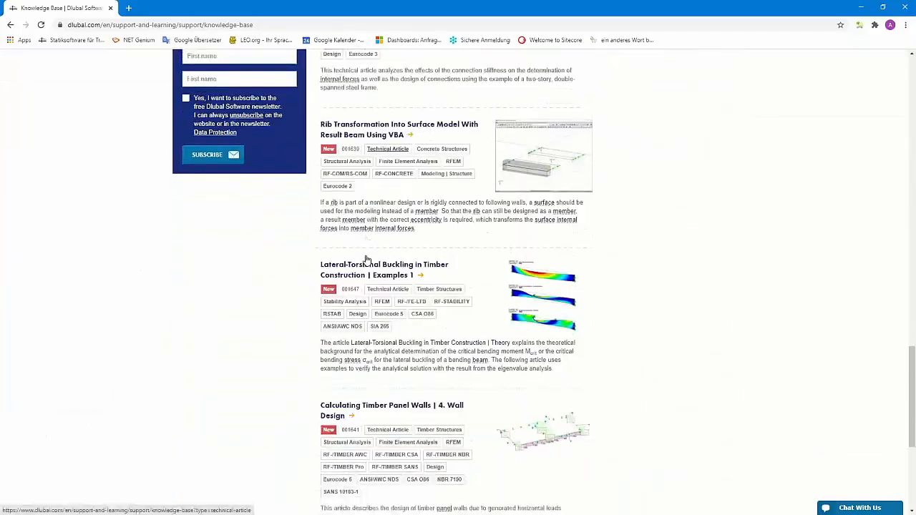
scroll(368, 259, up, 15)
- Search the full text of the Knowledge Base for vcmaster
click(209, 246)
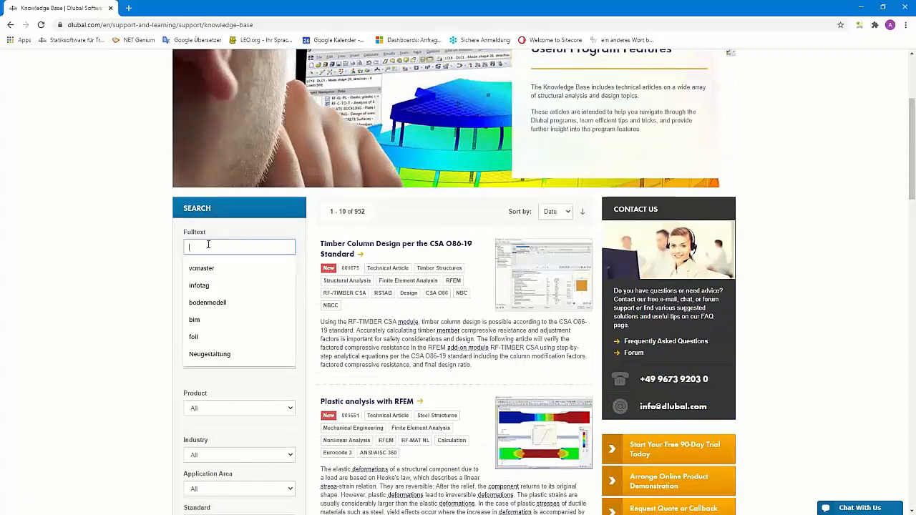
text(v)
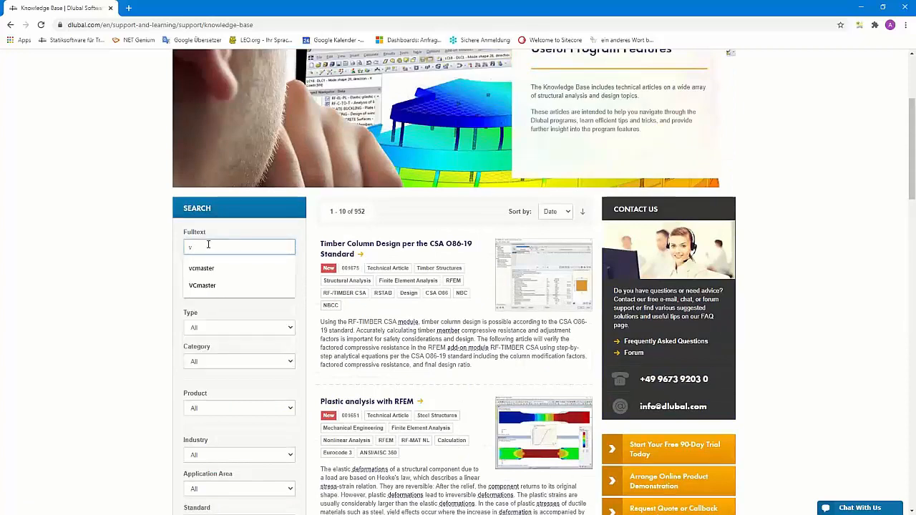
text(cmaster)
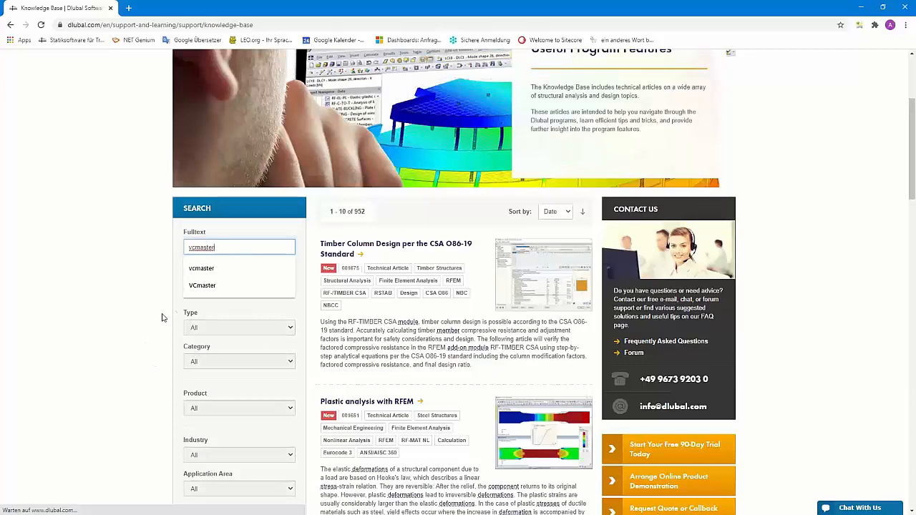
scroll(408, 322, down, 4)
scroll(408, 322, down, 1)
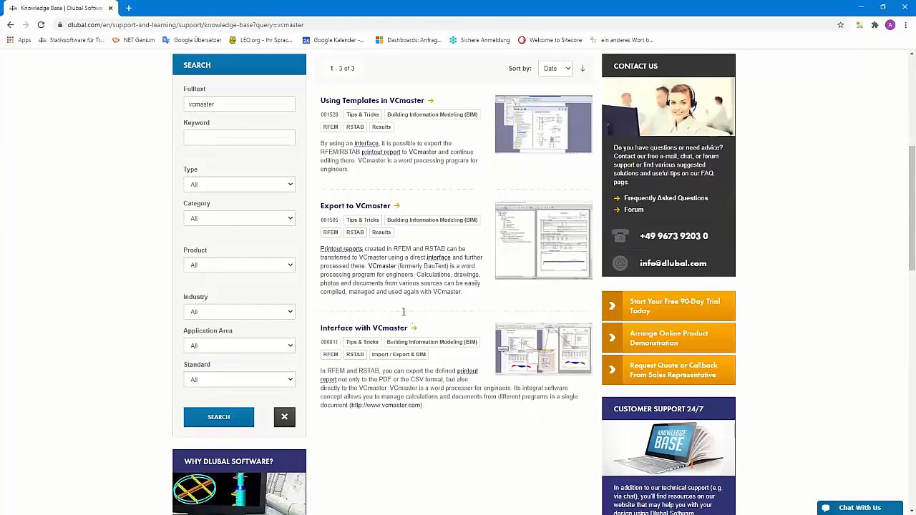
- Open the Export to VCmaster article and read through its instructions and figures
click(339, 209)
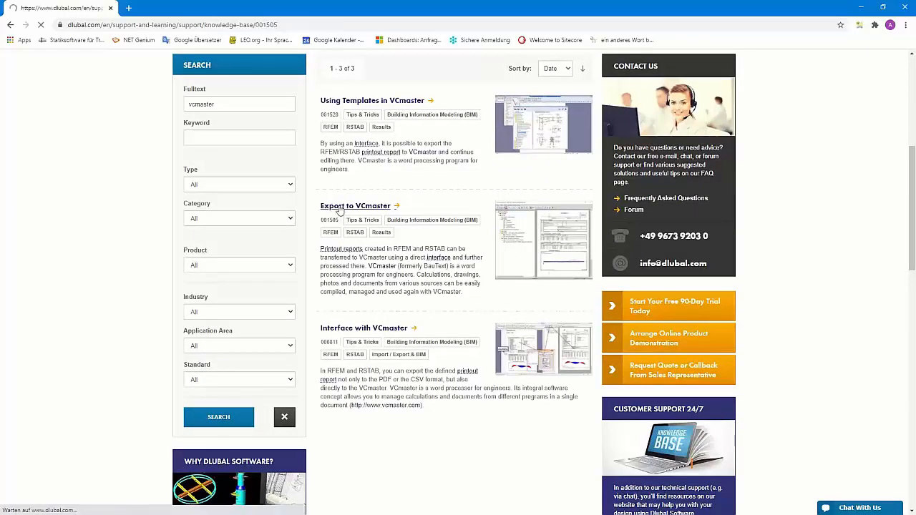
scroll(422, 207, down, 3)
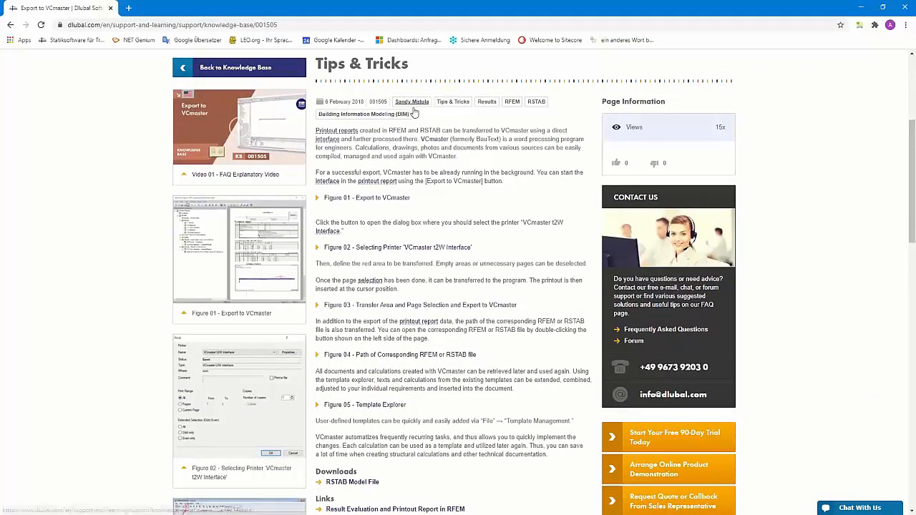
scroll(418, 251, down, 2)
scroll(419, 250, up, 2)
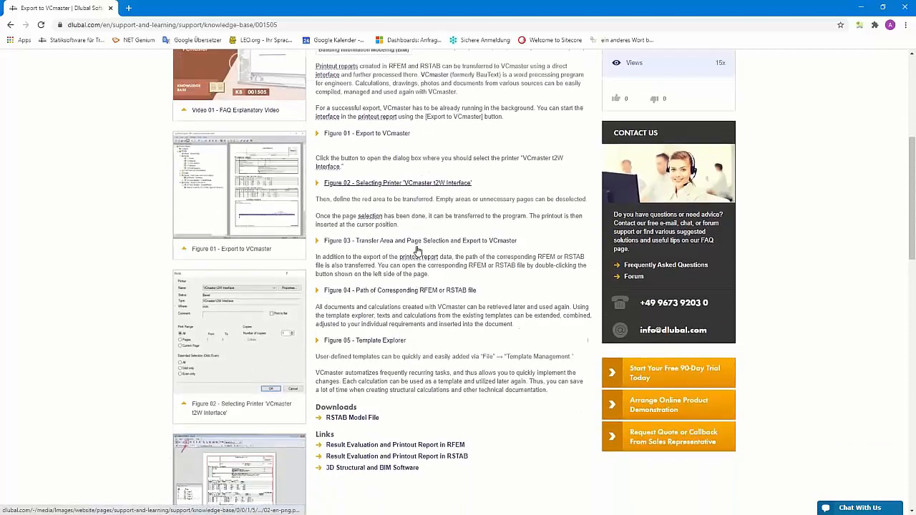
- Play the article's explanatory video on exporting to VCmaster in full screen
click(239, 127)
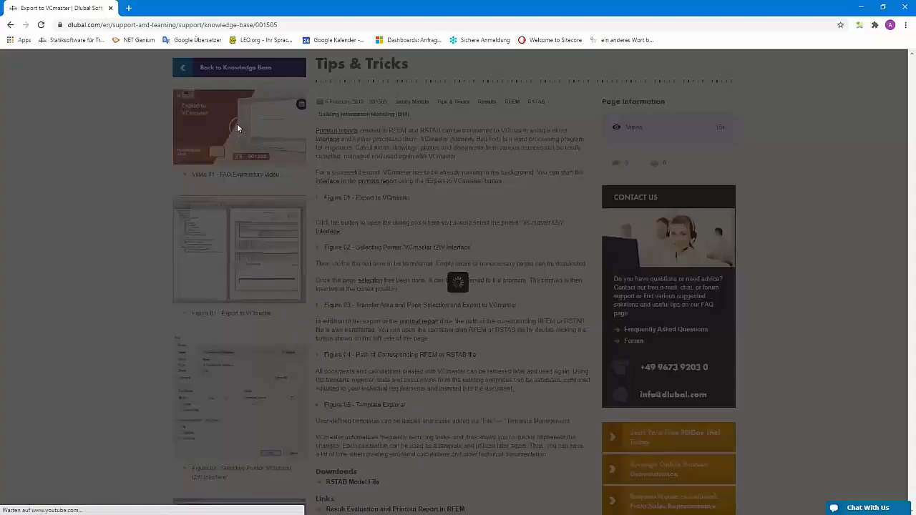
click(452, 282)
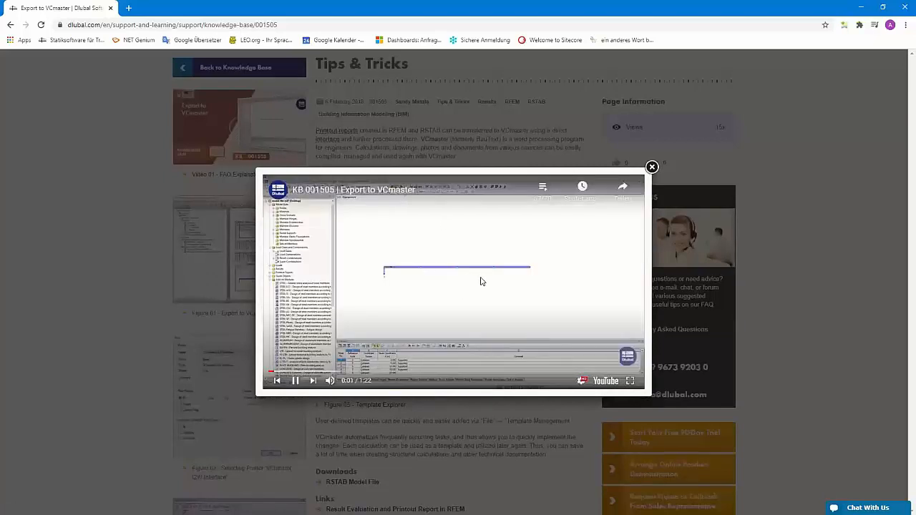
click(630, 381)
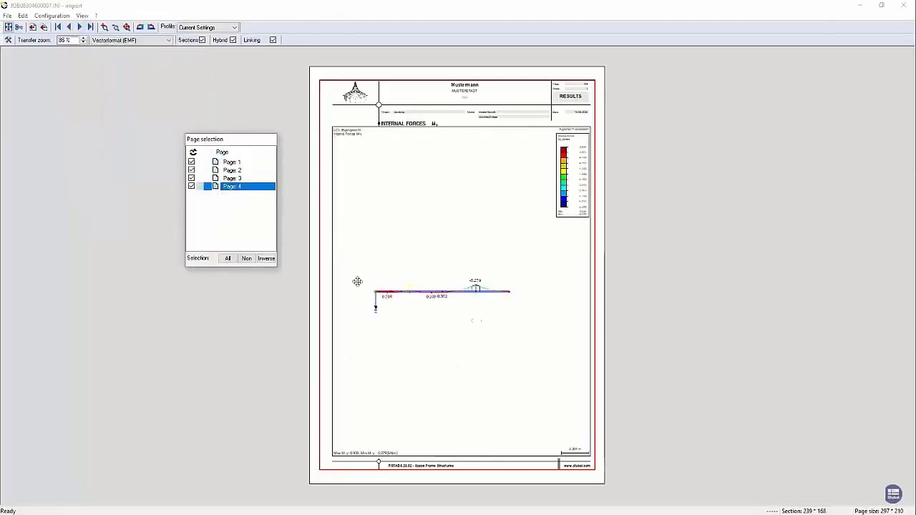
- Narrow the red transfer area from its left edge to the report frame and transfer all pages to VCmaster at the cursor position
drag(319, 270, 329, 271)
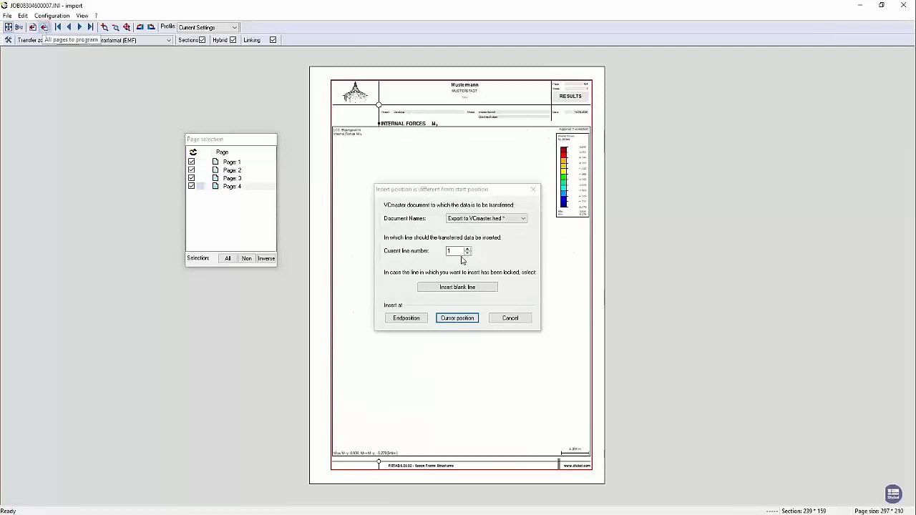
click(456, 318)
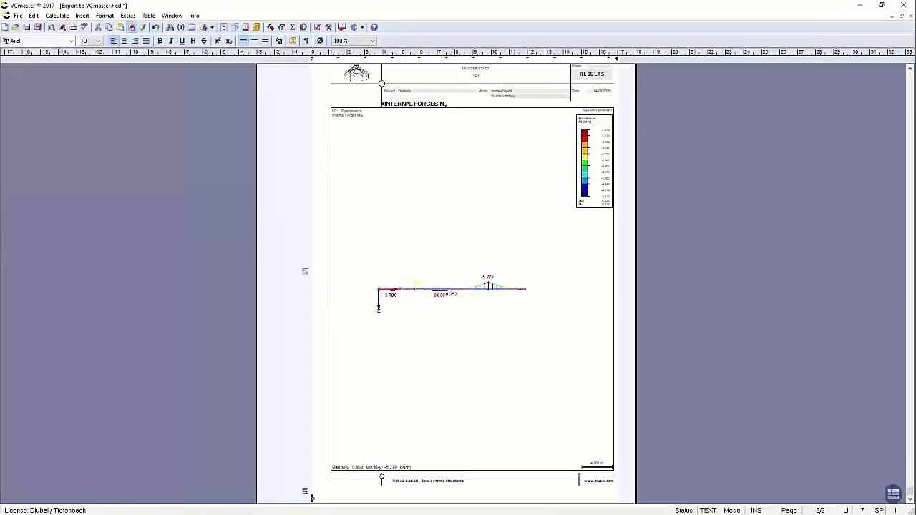
scroll(571, 401, up, 10)
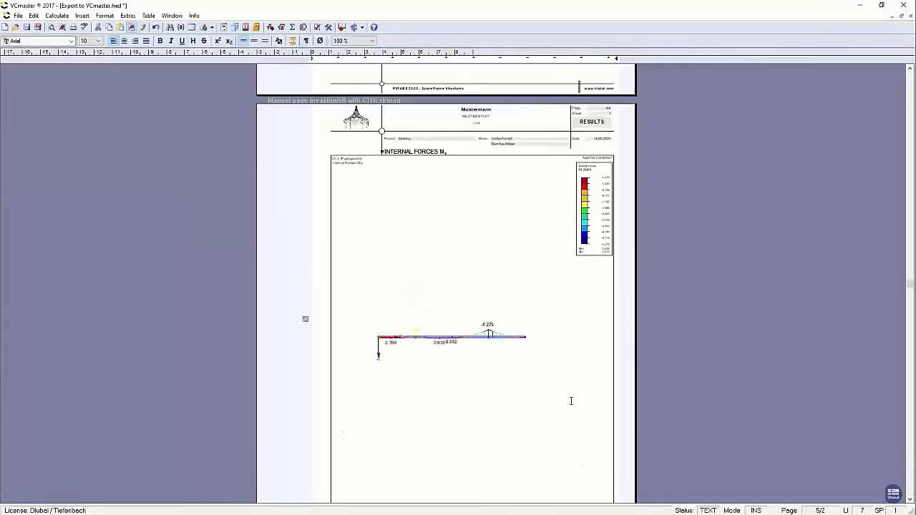
- Look over the transferred report pages in the explanatory video, exit its full-screen view and close it to return to the Export to VCmaster article
scroll(572, 401, up, 15)
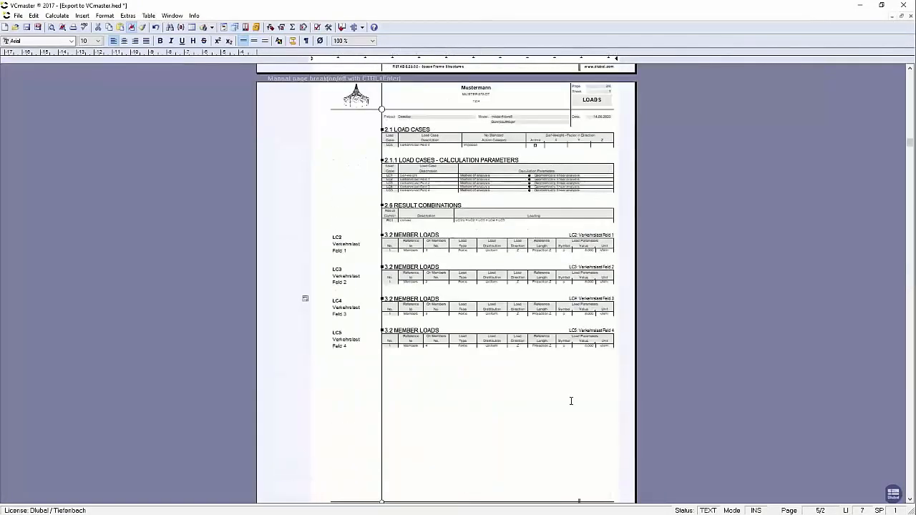
scroll(571, 401, up, 4)
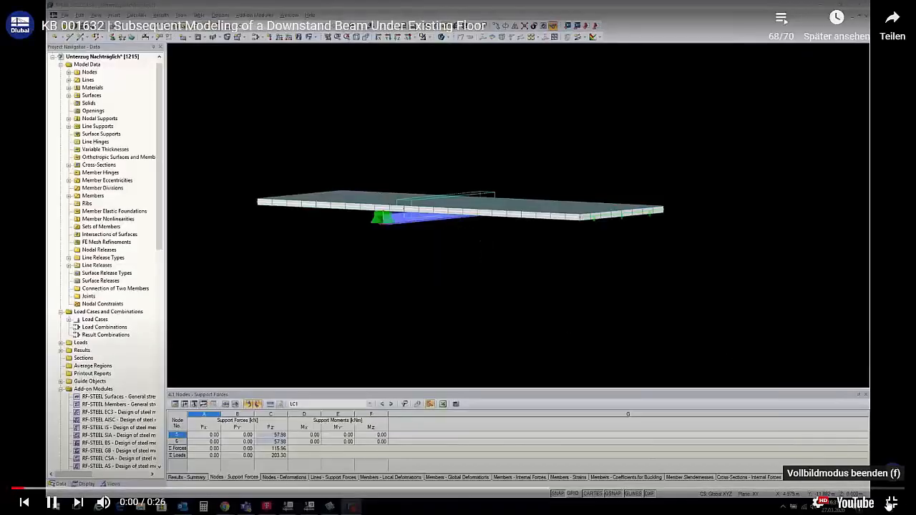
click(891, 503)
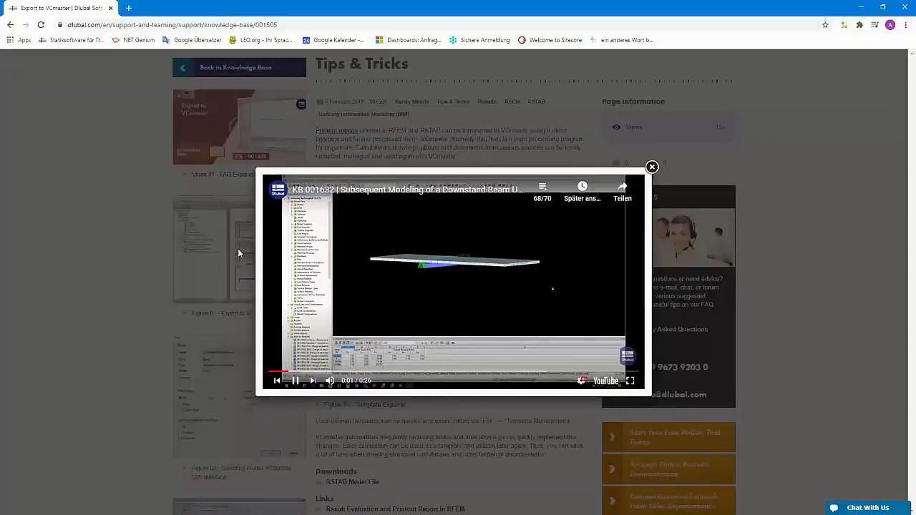
click(651, 168)
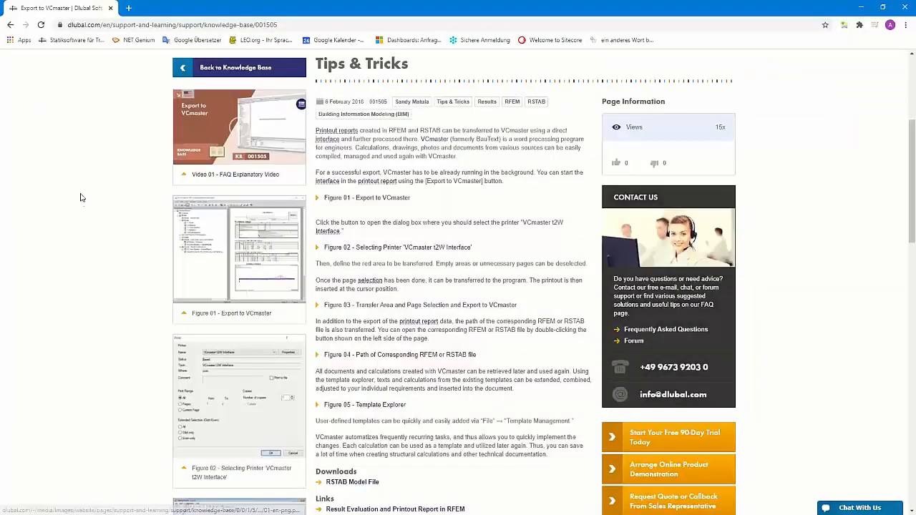
scroll(156, 211, up, 3)
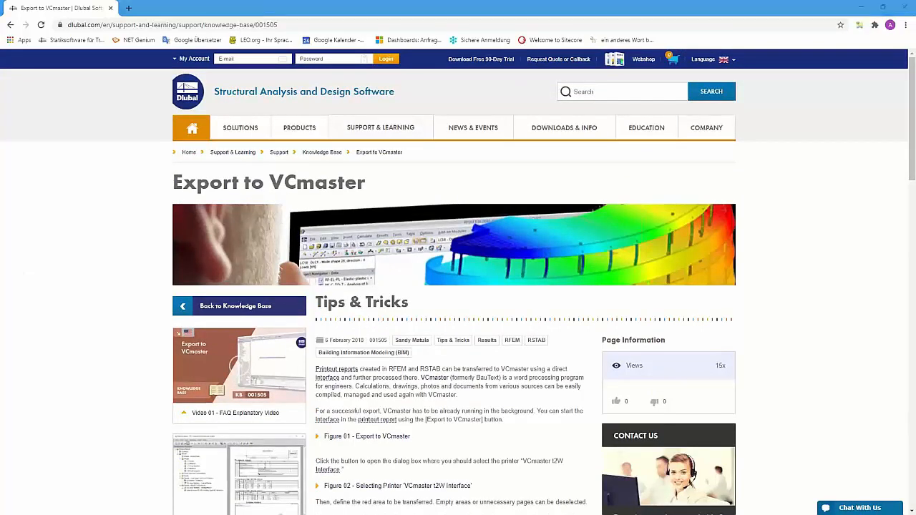
- Switch to the webinar presentation and advance from the Content slide to the Free Online Services slide
key(alt+Tab)
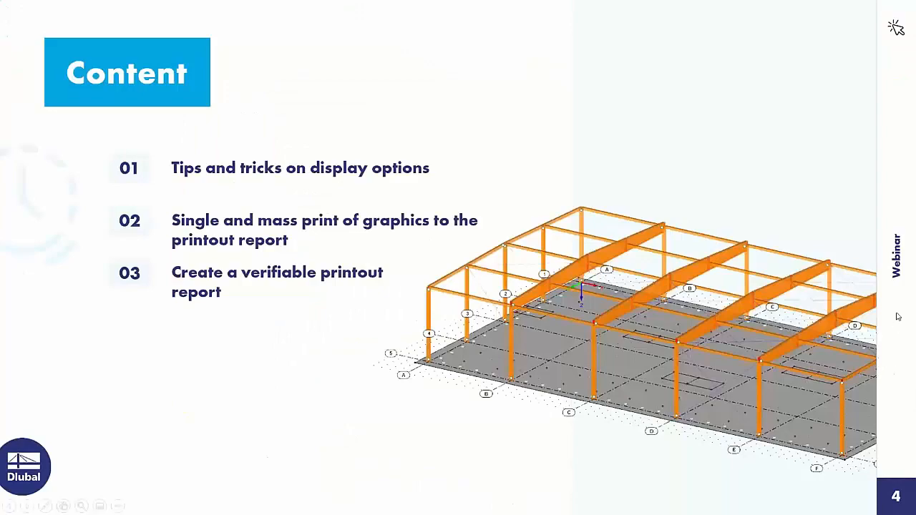
click(843, 259)
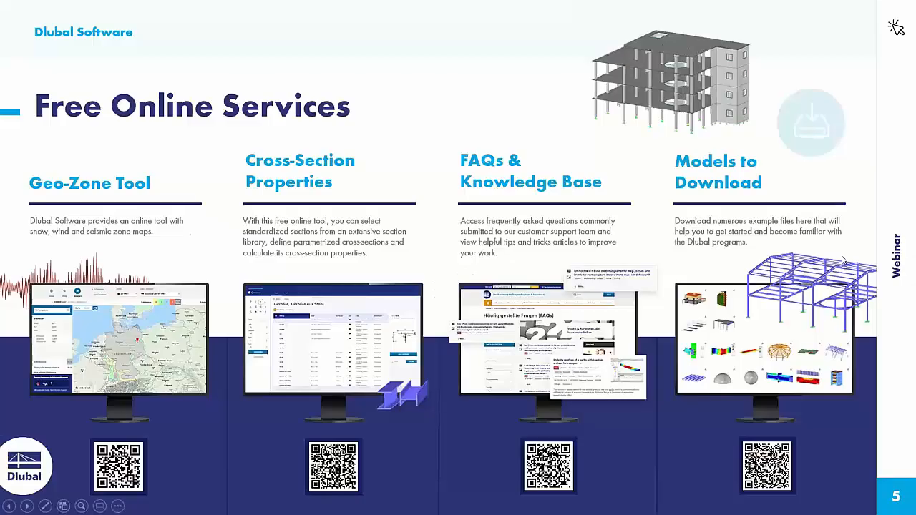